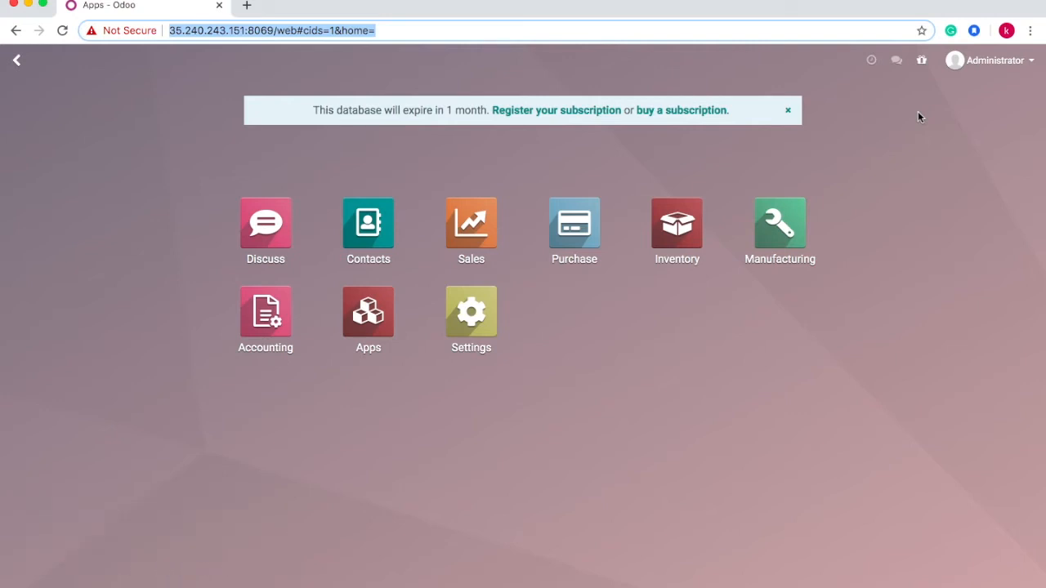
# - Rename the company to PT Berkah Abadi in the Settings company details
pyautogui.click(474, 323)
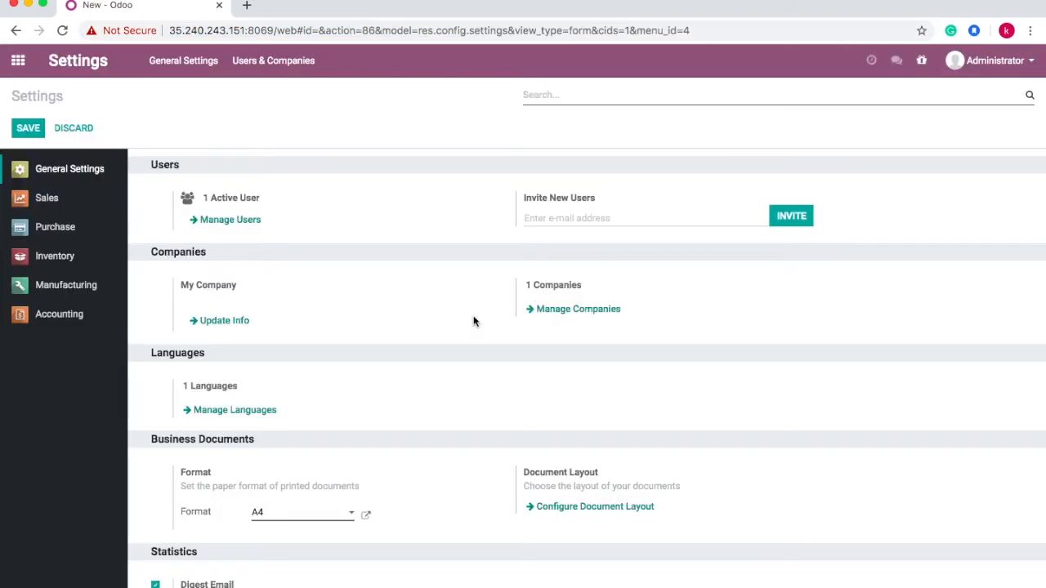
pyautogui.click(225, 321)
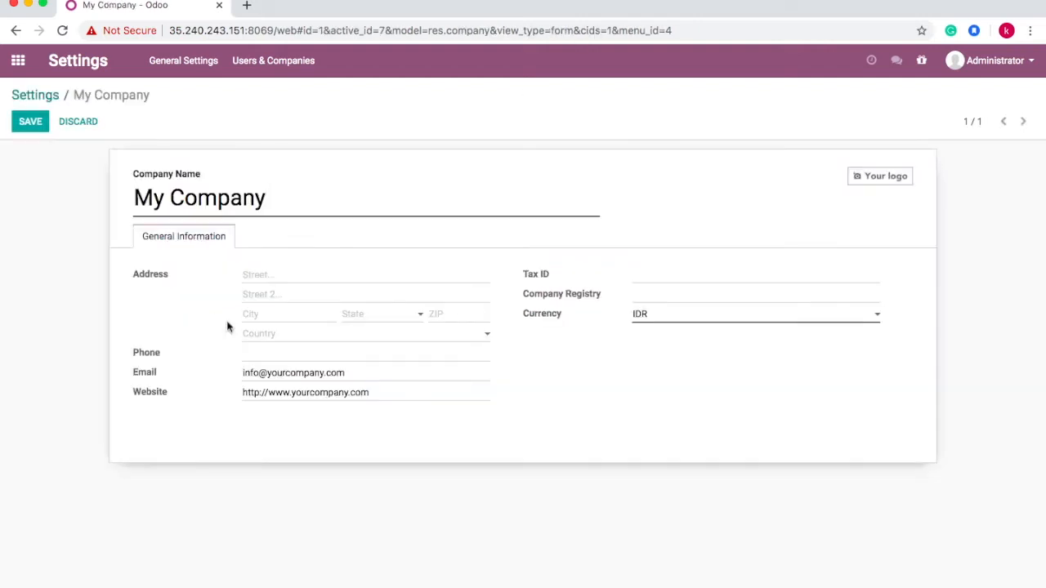
pyautogui.press('BackSpace')
pyautogui.press('BackSpace')
pyautogui.press('BackSpace')
pyautogui.press('BackSpace')
pyautogui.press('BackSpace')
pyautogui.press('BackSpace')
pyautogui.press('BackSpace')
pyautogui.press('BackSpace')
pyautogui.press('BackSpace')
pyautogui.press('BackSpace')
pyautogui.write('P')
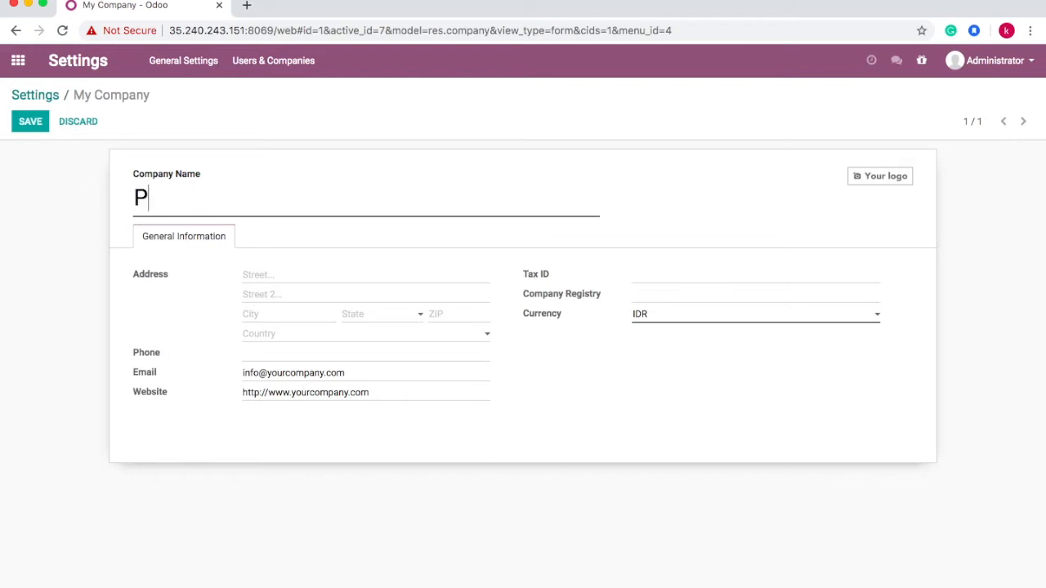
pyautogui.write('T Ber')
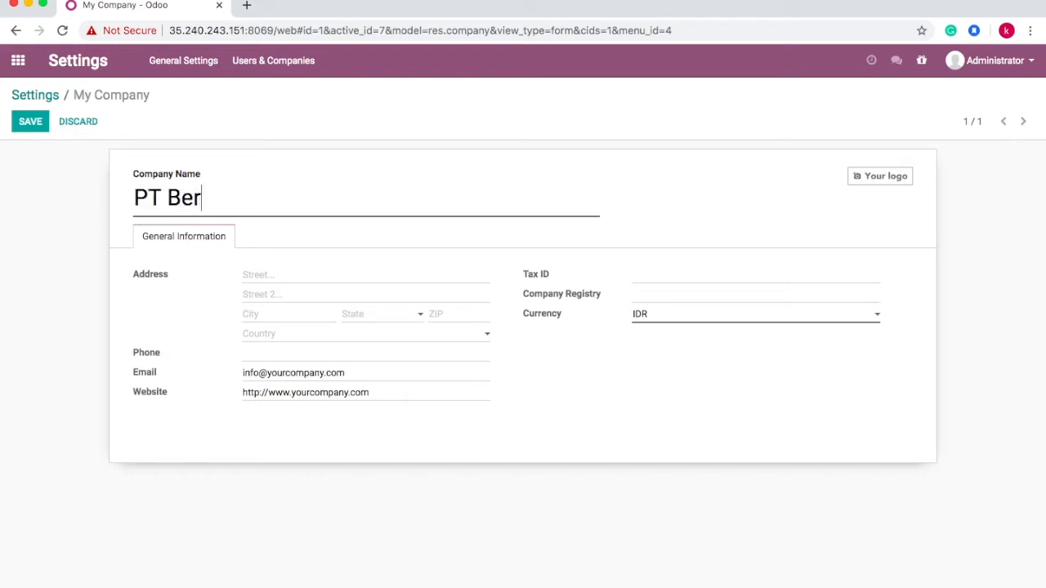
pyautogui.write('kah Abadi')
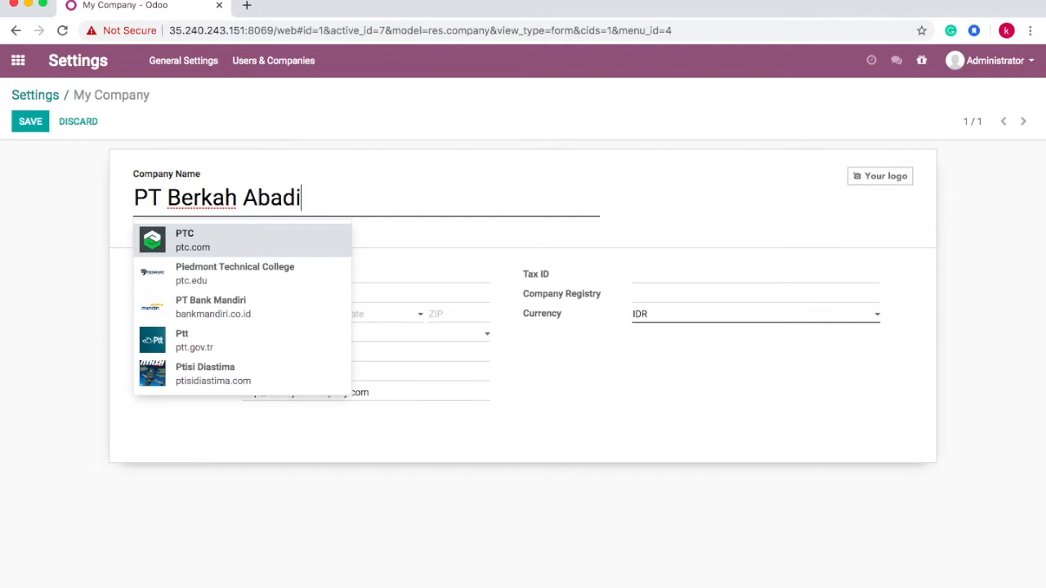
pyautogui.click(504, 141)
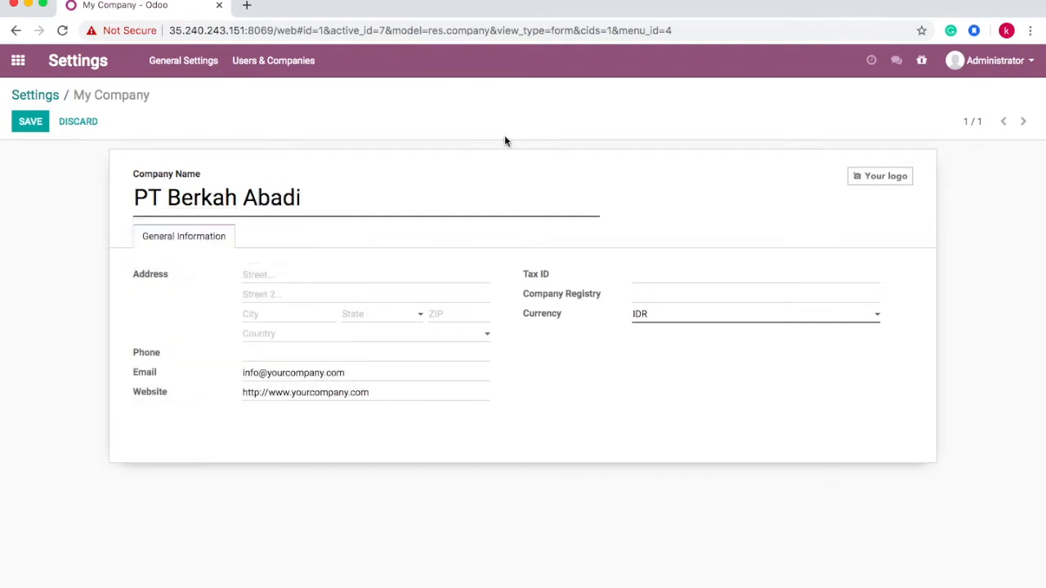
# - Fill in the company street address and phone number from the saved suggestions
pyautogui.click(279, 274)
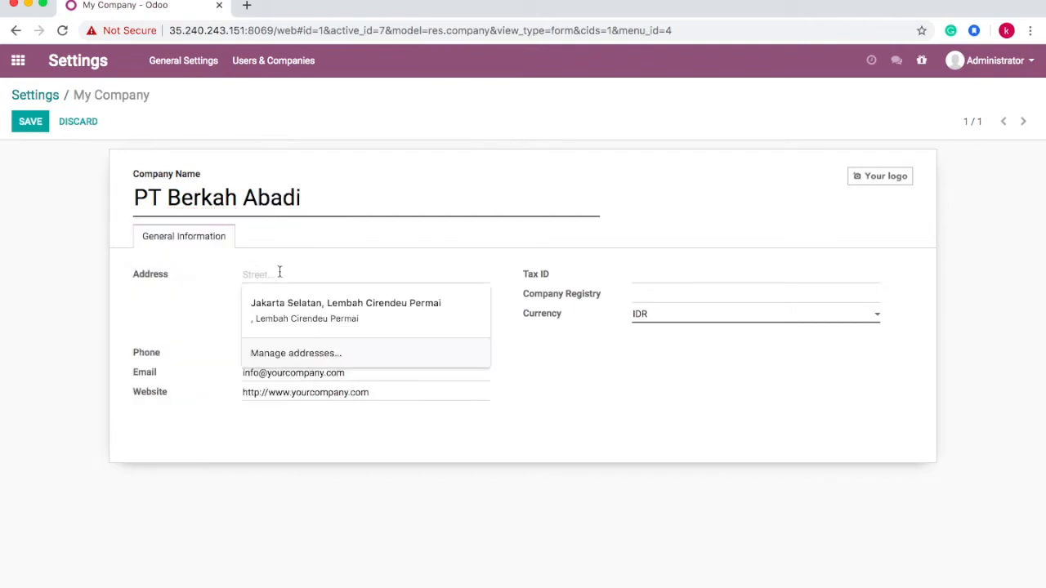
pyautogui.click(337, 303)
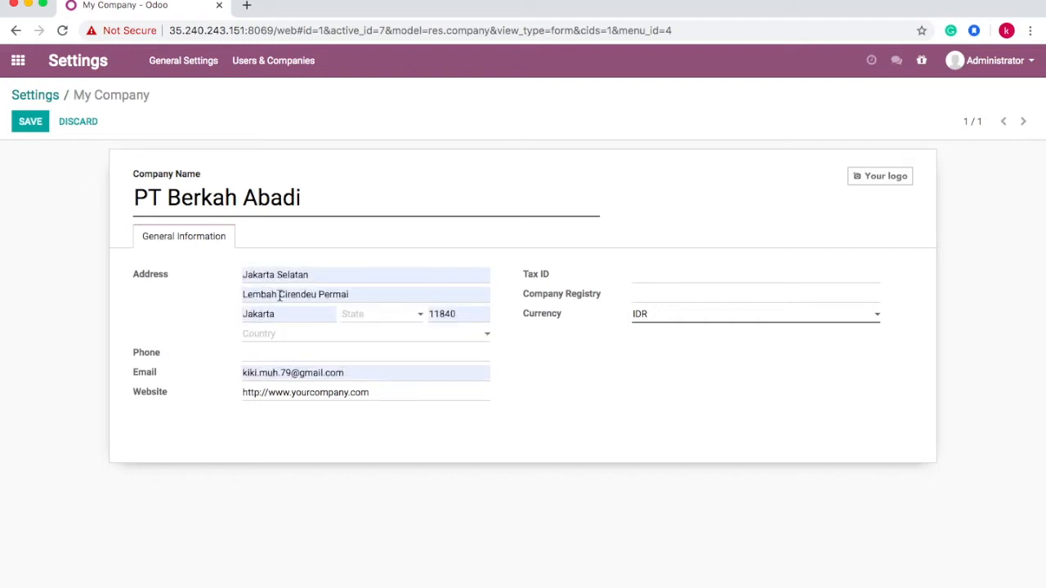
pyautogui.click(270, 353)
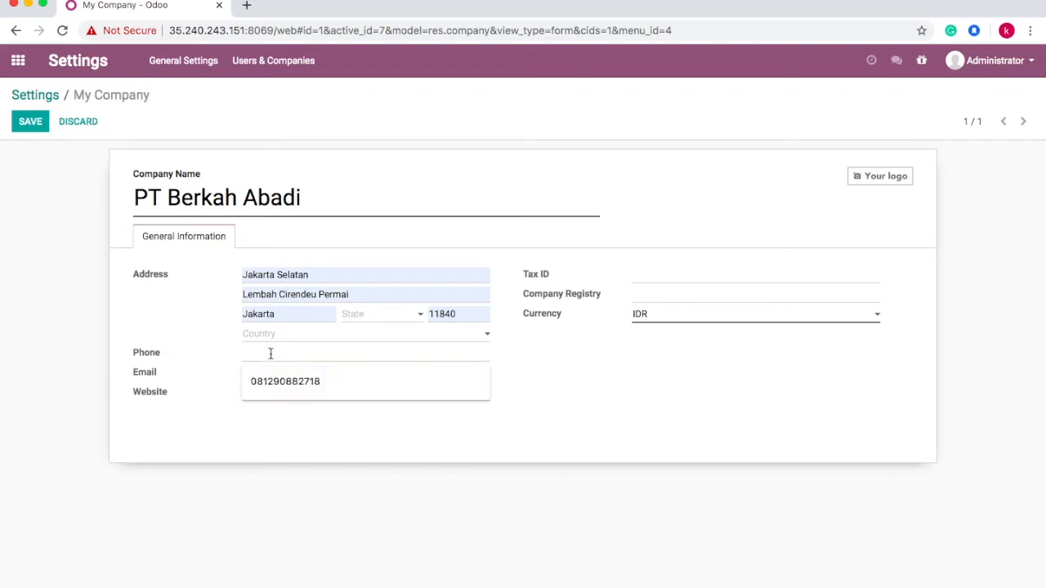
pyautogui.click(283, 382)
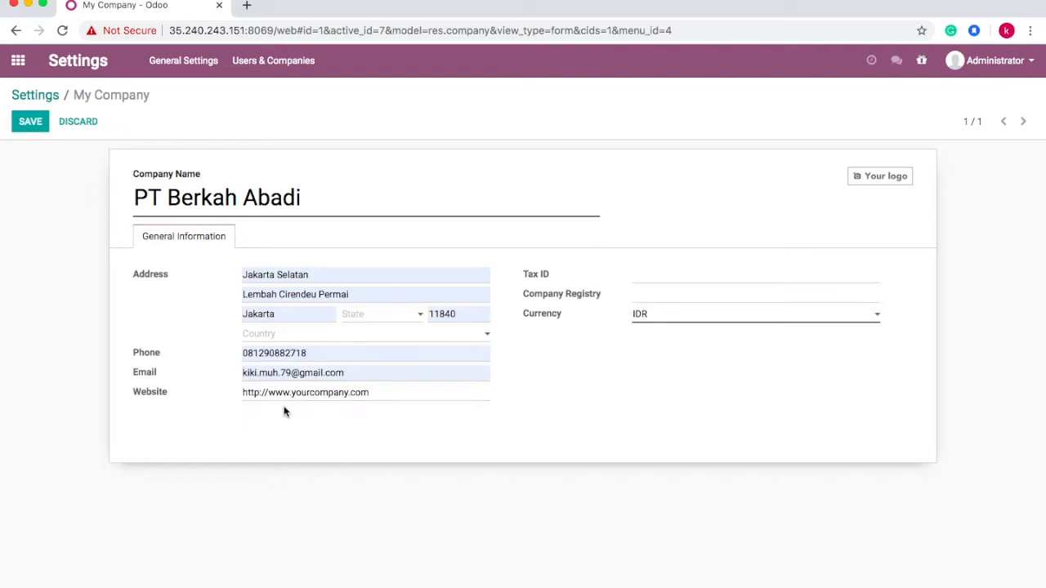
# - Replace the company e-mail with the suggested address and begin choosing a logo
pyautogui.moveTo(364, 374); pyautogui.dragTo(235, 380)
pyautogui.press('BackSpace')
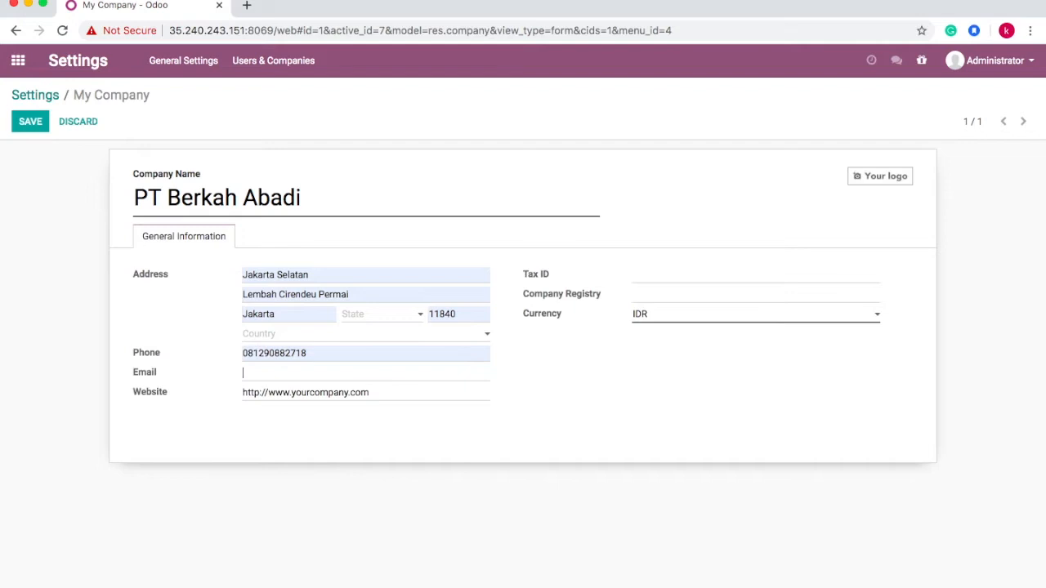
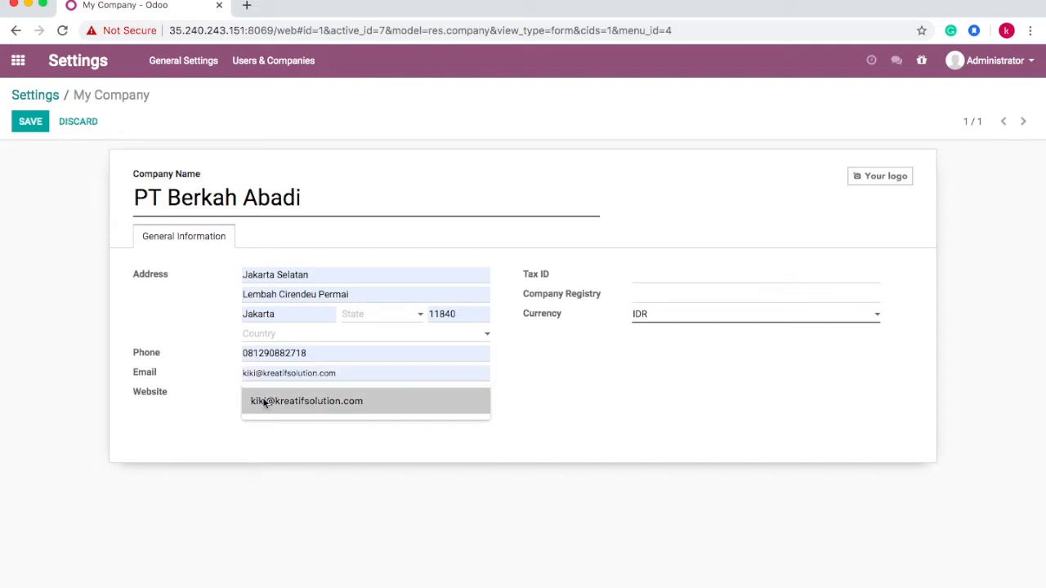
pyautogui.click(269, 399)
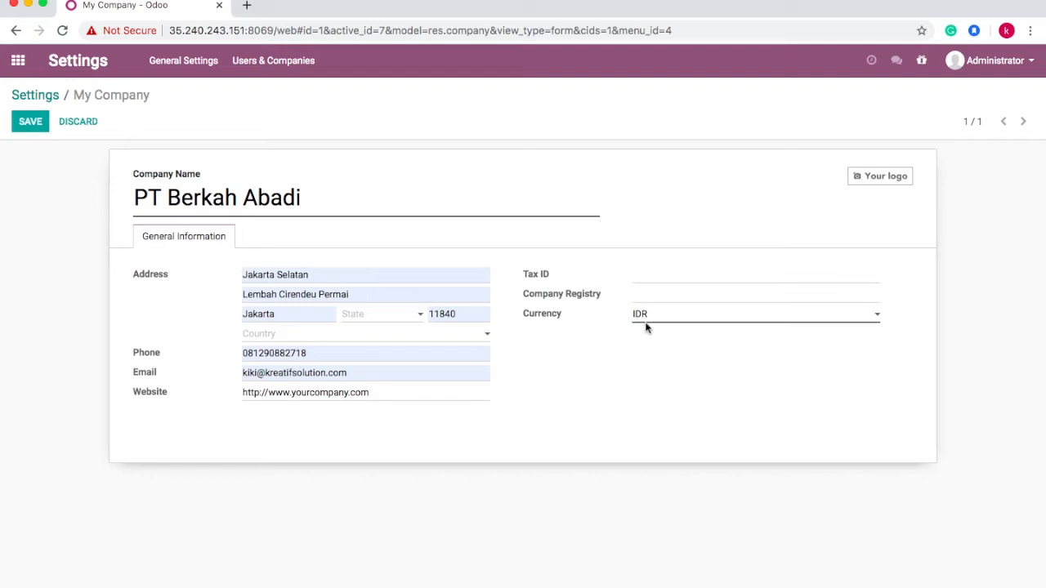
pyautogui.click(860, 181)
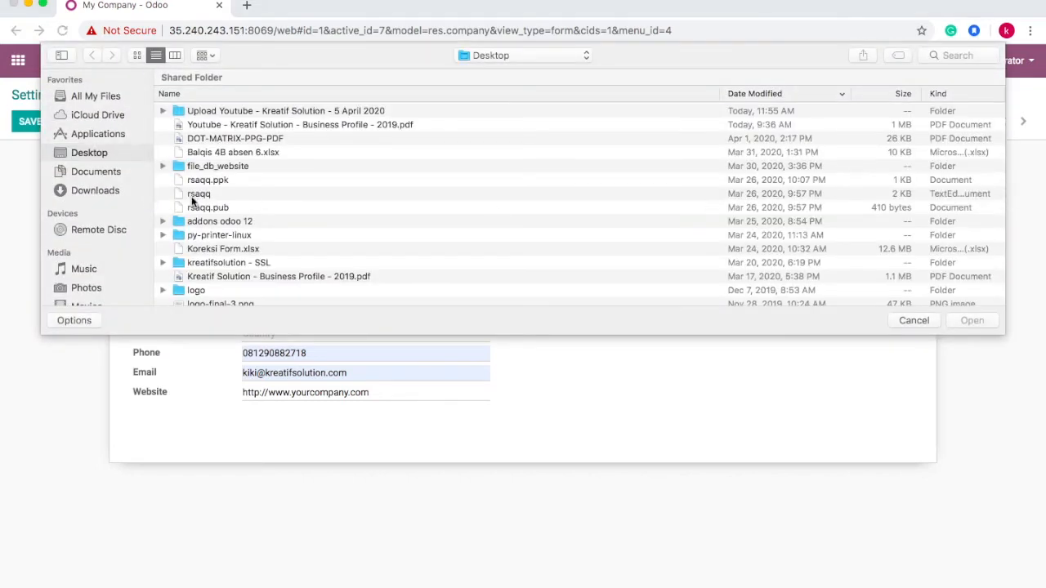
# - Set logo-final-3.png as the company logo, save the company, and open Accounting
pyautogui.scroll(-2, 197, 256)
pyautogui.click(242, 298)
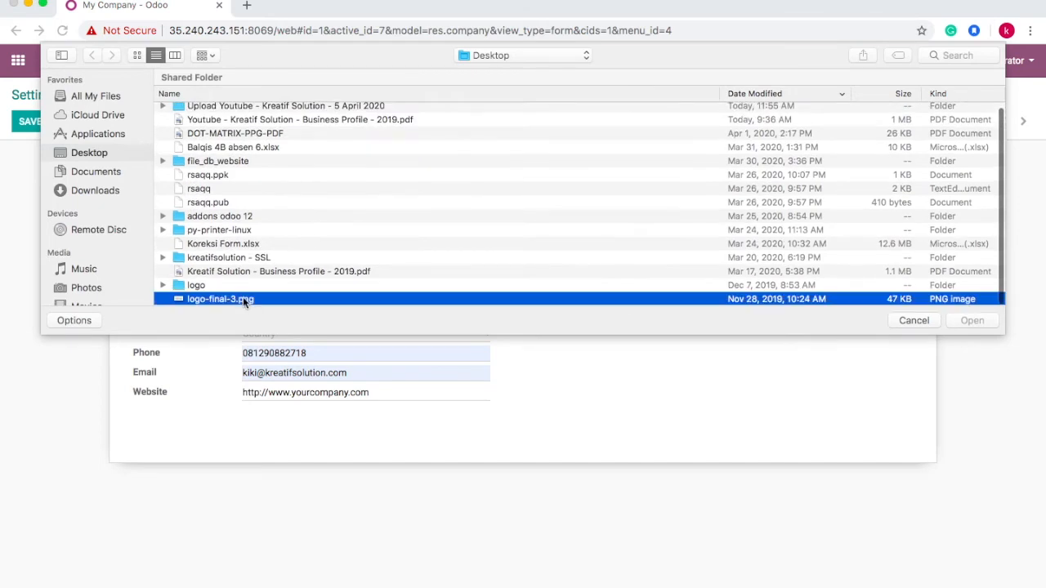
pyautogui.click(970, 321)
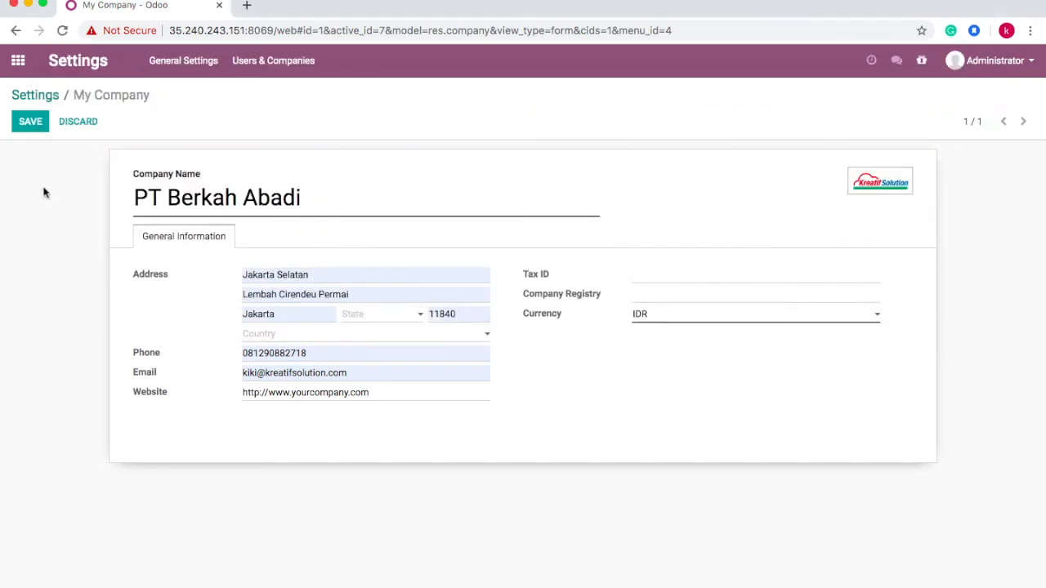
pyautogui.click(24, 121)
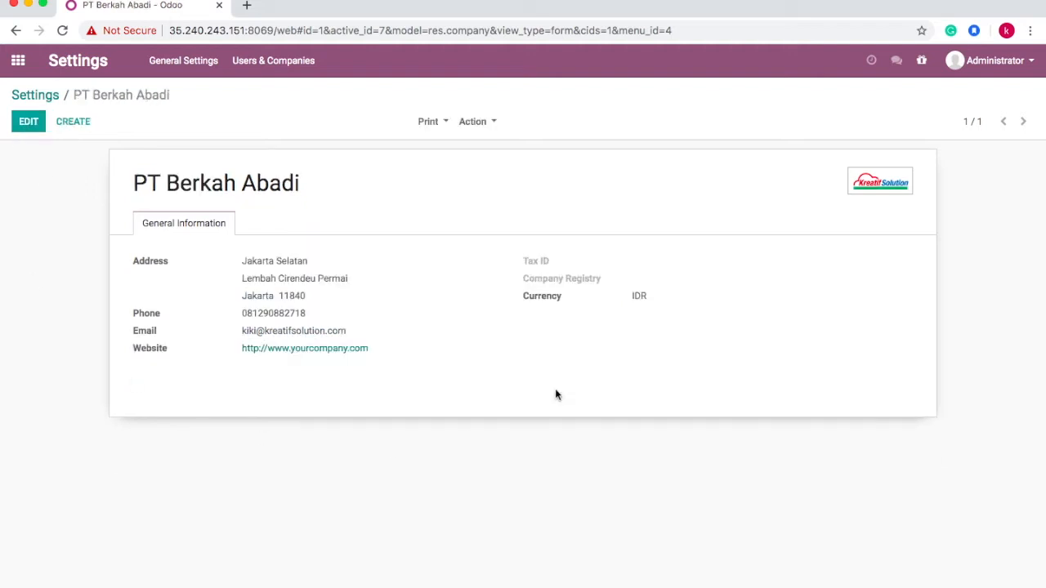
pyautogui.click(20, 63)
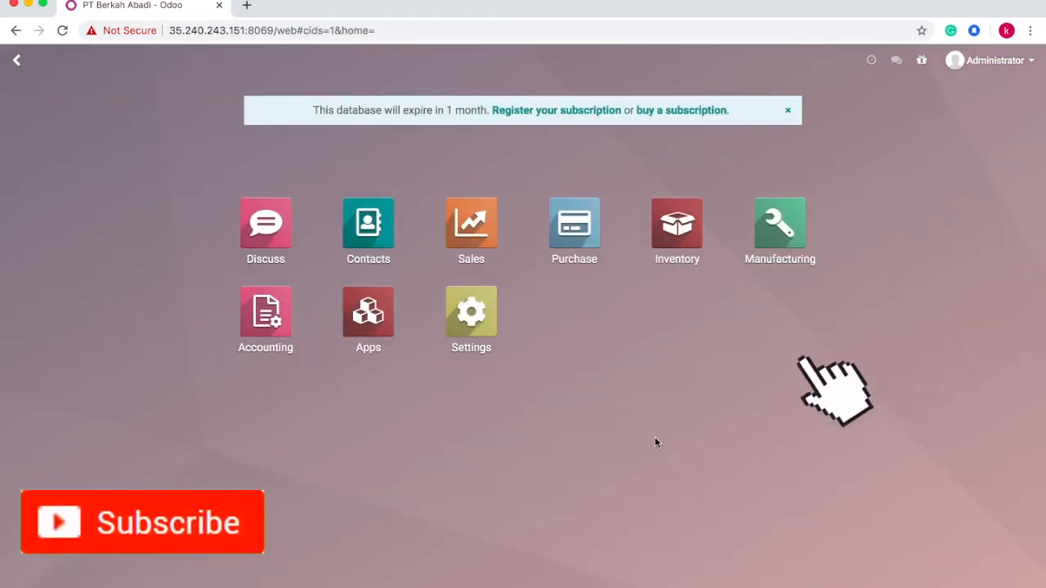
pyautogui.click(269, 329)
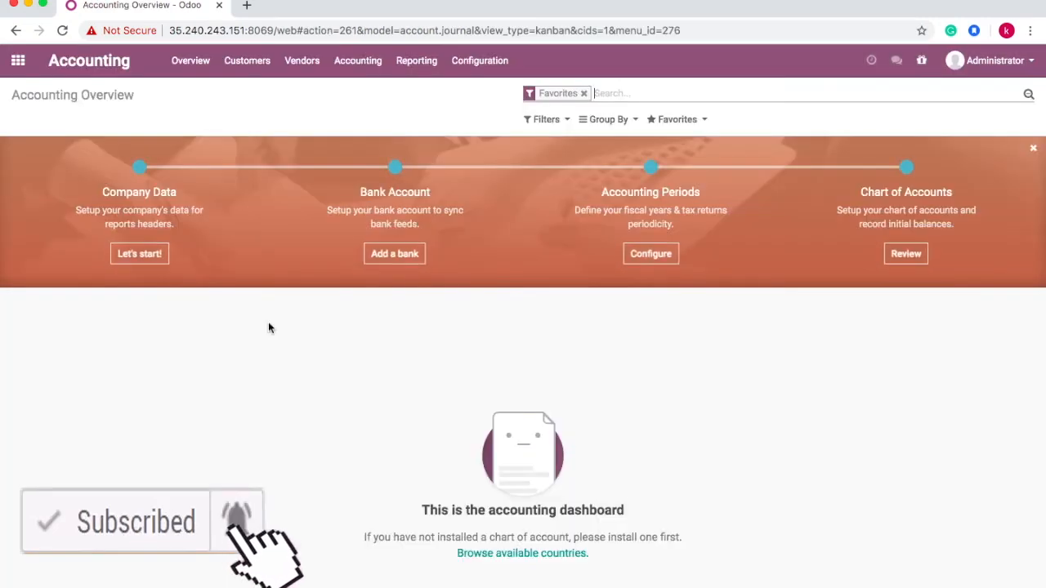
pyautogui.click(482, 64)
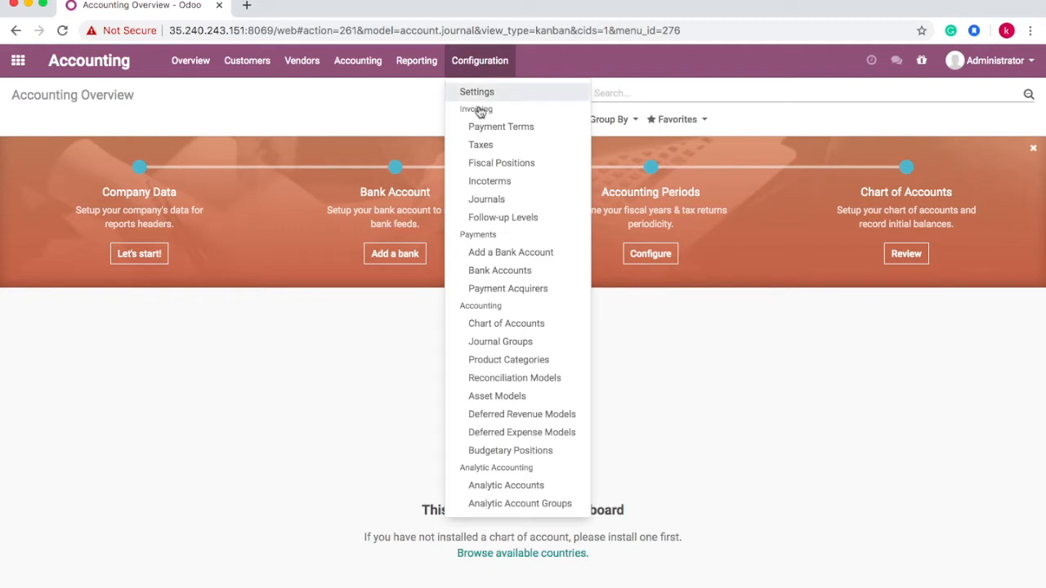
pyautogui.click(504, 325)
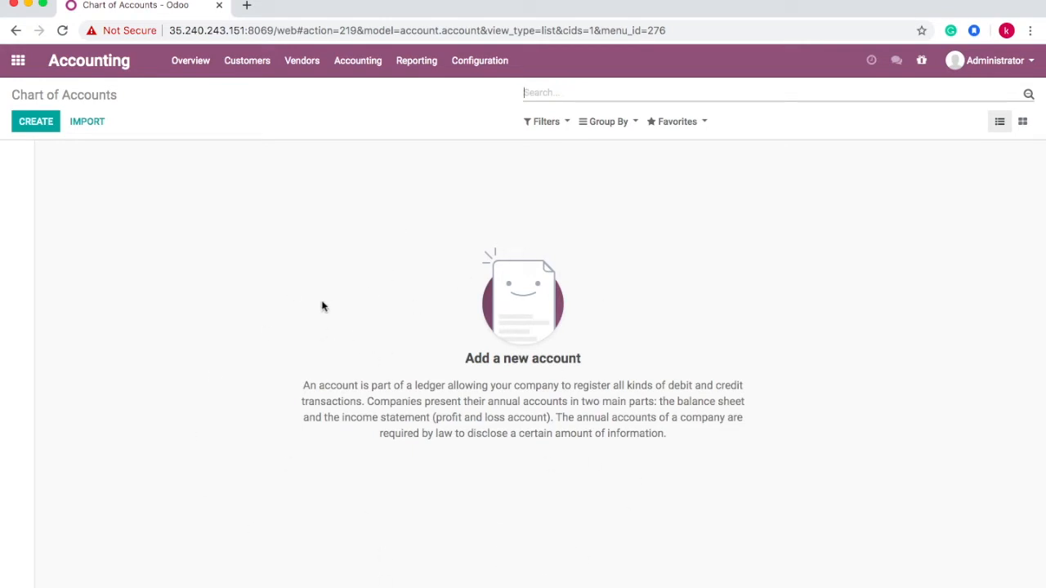
pyautogui.click(23, 72)
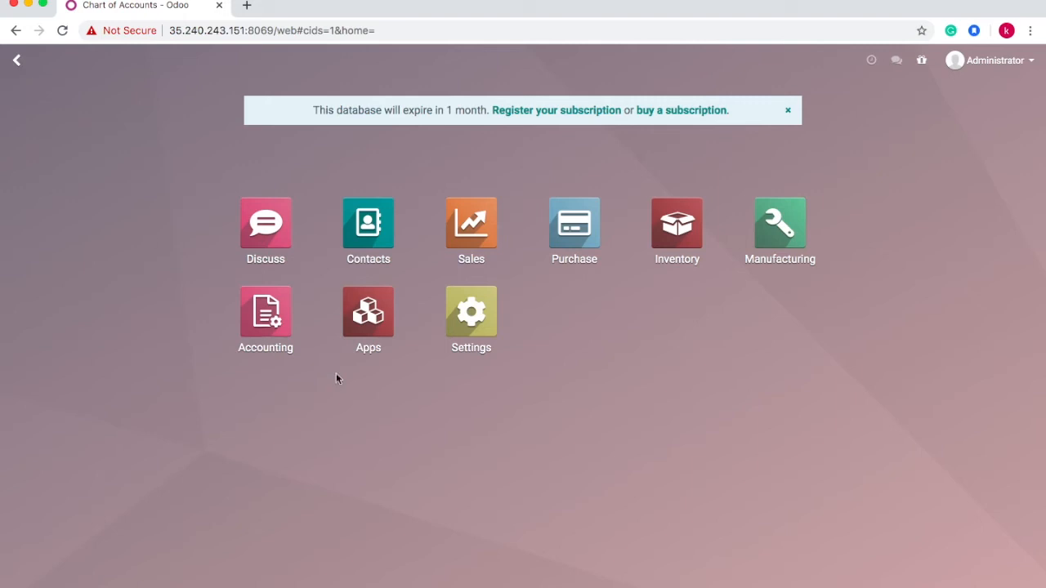
# - Search Apps for 'indonesia' and install the Indonesian - Accounting module
pyautogui.click(377, 329)
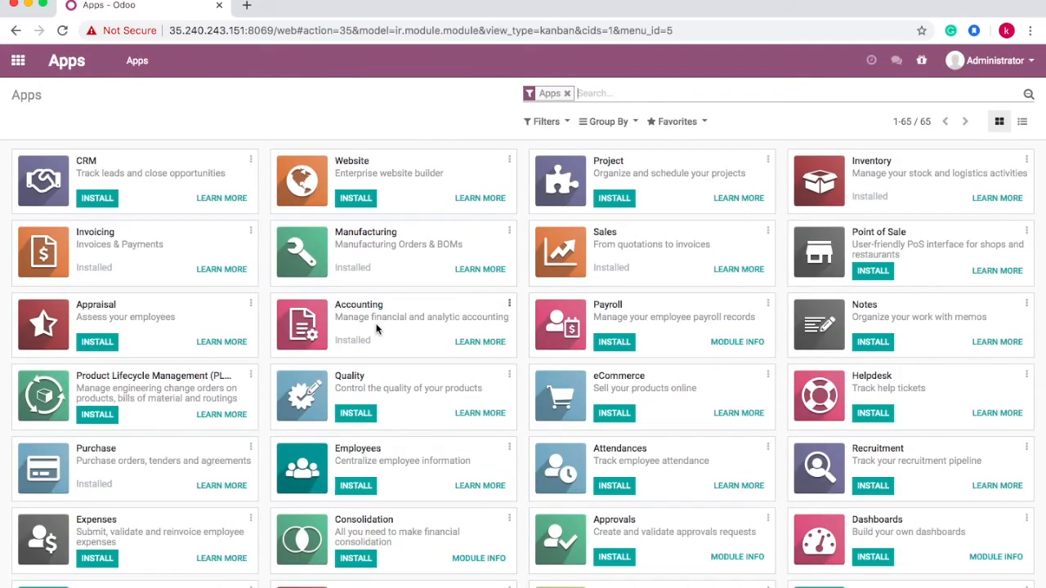
pyautogui.press('BackSpace')
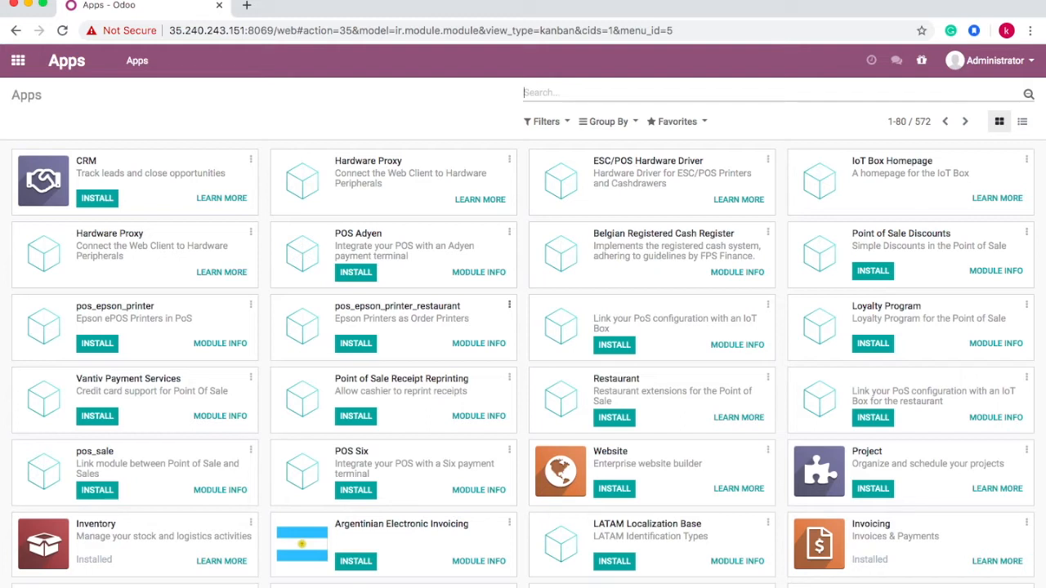
pyautogui.write('indo')
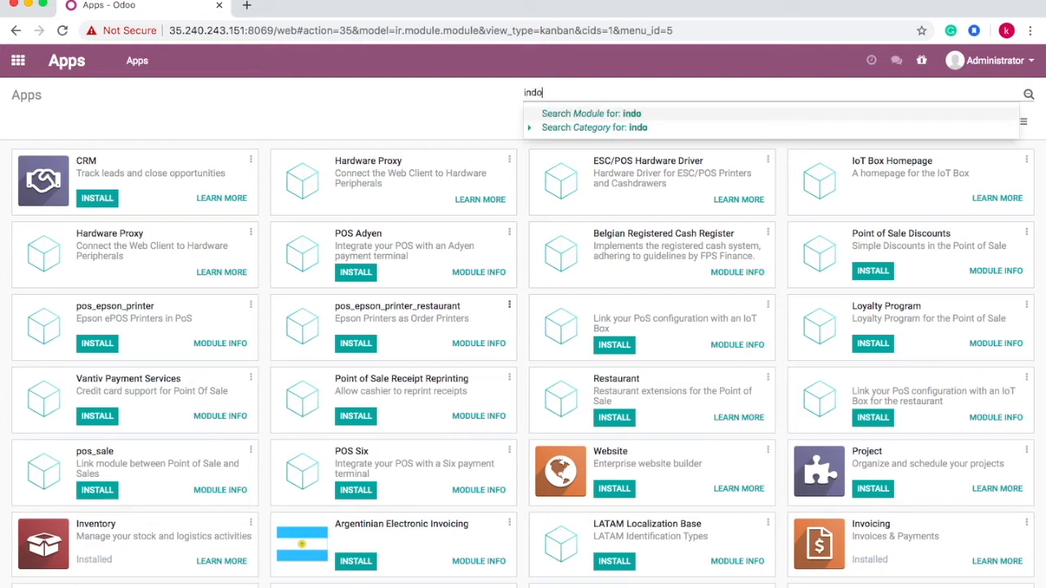
pyautogui.write('nesia')
pyautogui.press('Return')
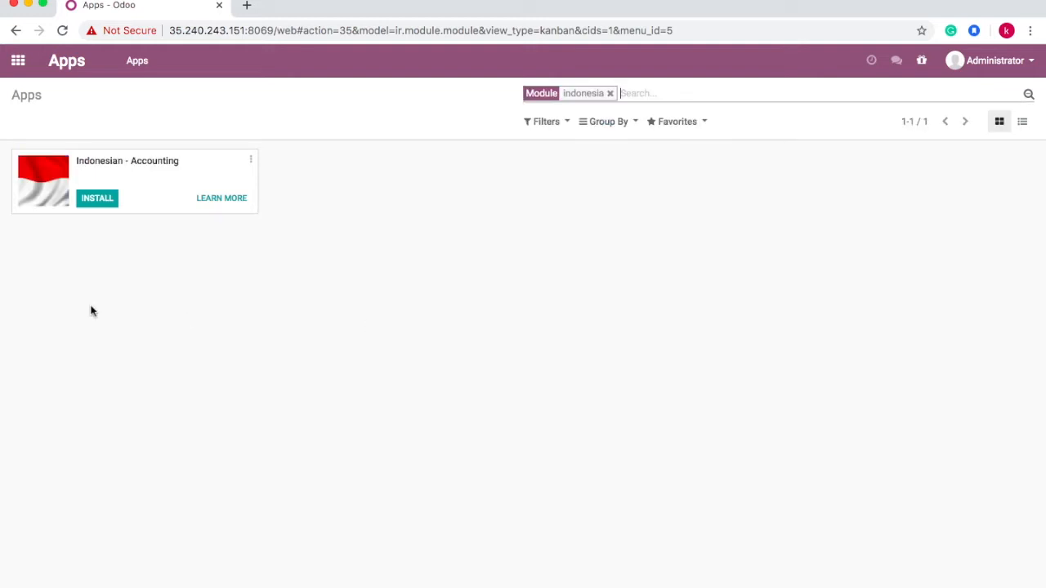
pyautogui.click(251, 163)
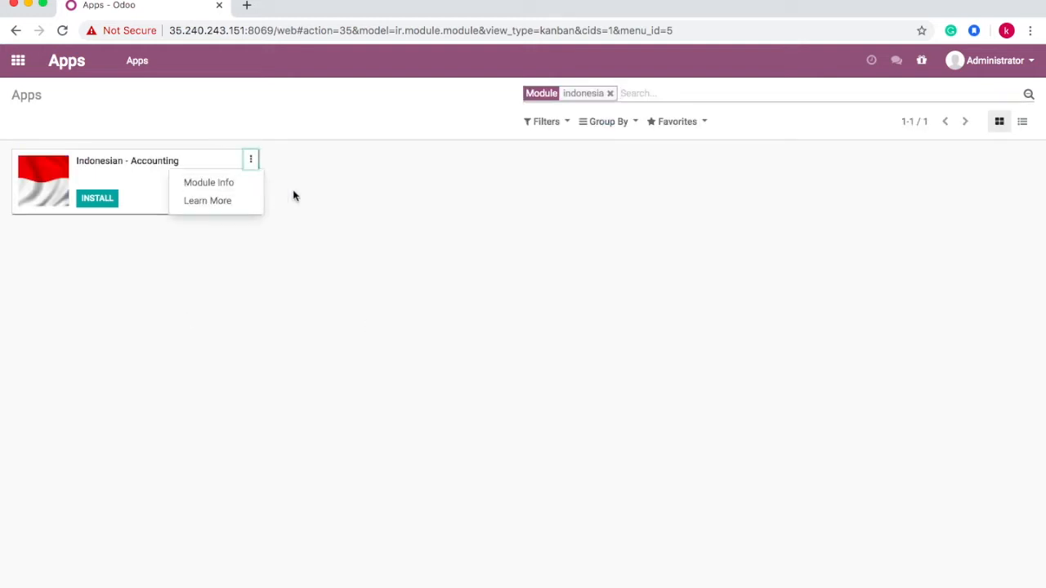
pyautogui.click(233, 190)
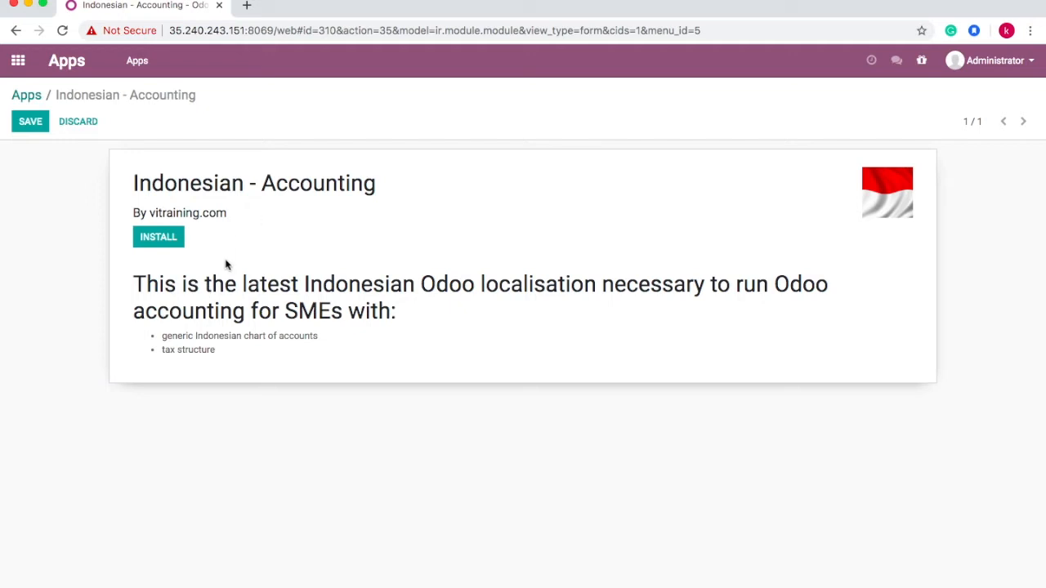
pyautogui.click(158, 242)
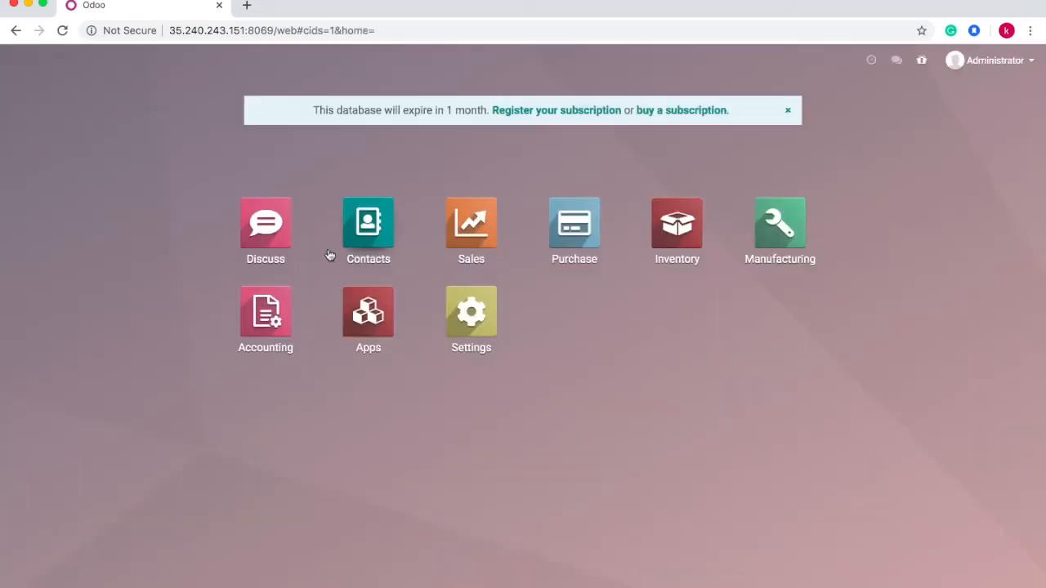
# - Go to the Chart of Accounts in the Accounting app's configuration
pyautogui.click(264, 329)
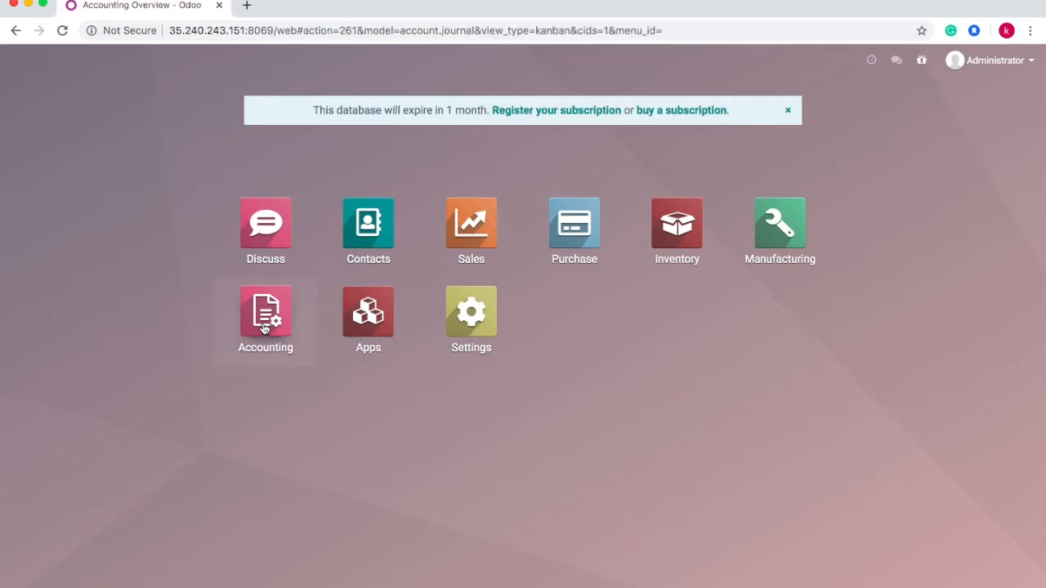
pyautogui.click(482, 69)
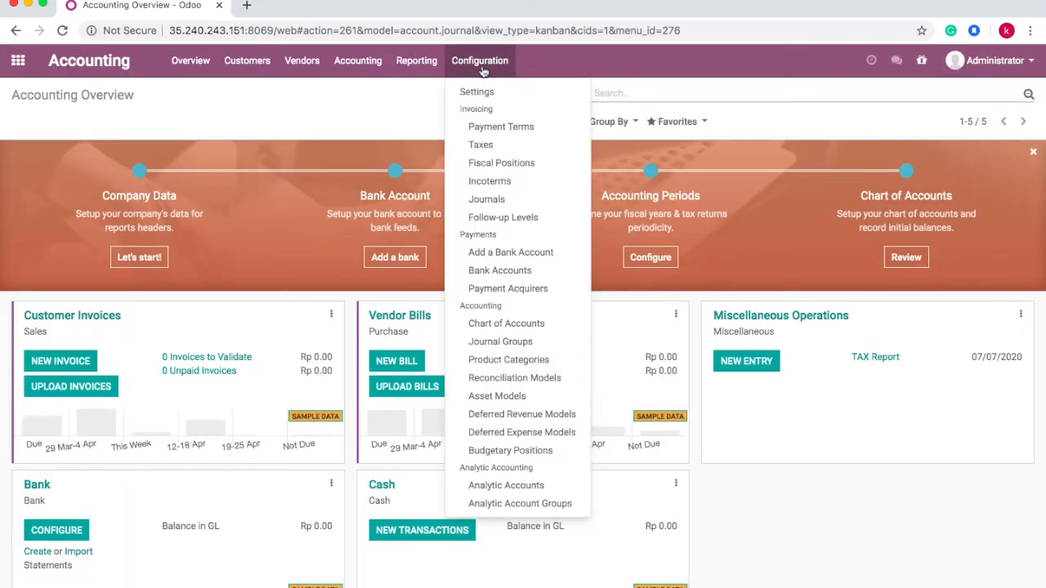
pyautogui.click(513, 327)
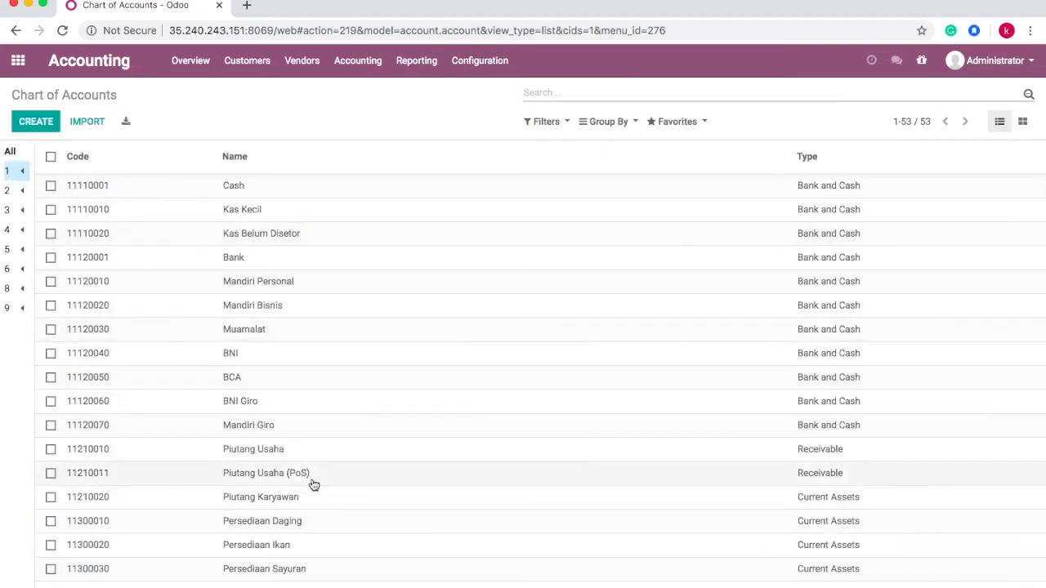
# - Scroll through the 53 Indonesian accounts, then start and discard a new account
pyautogui.scroll(-2, 313, 483)
pyautogui.scroll(-10, 313, 484)
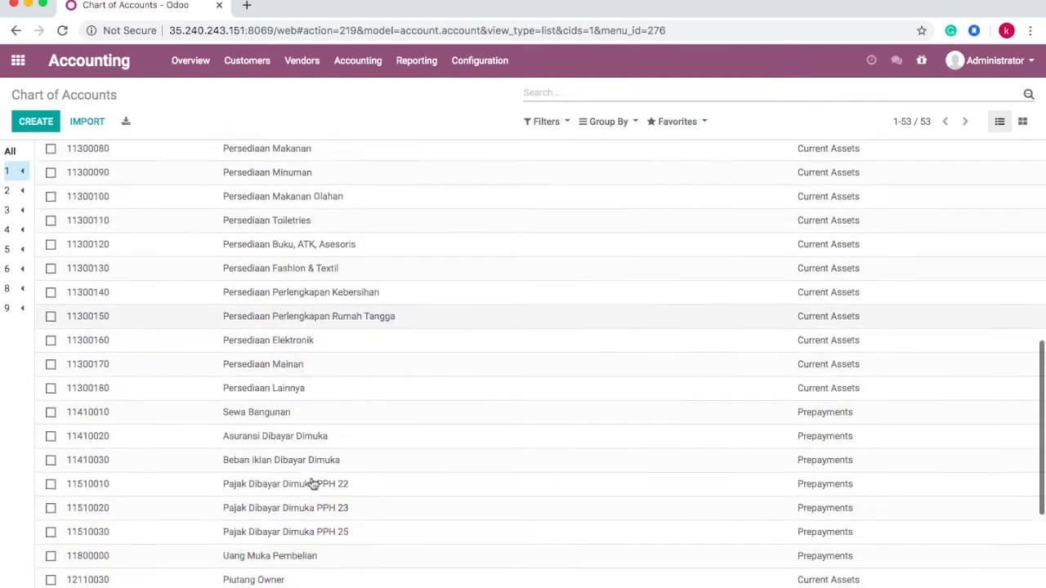
pyautogui.scroll(-2, 313, 483)
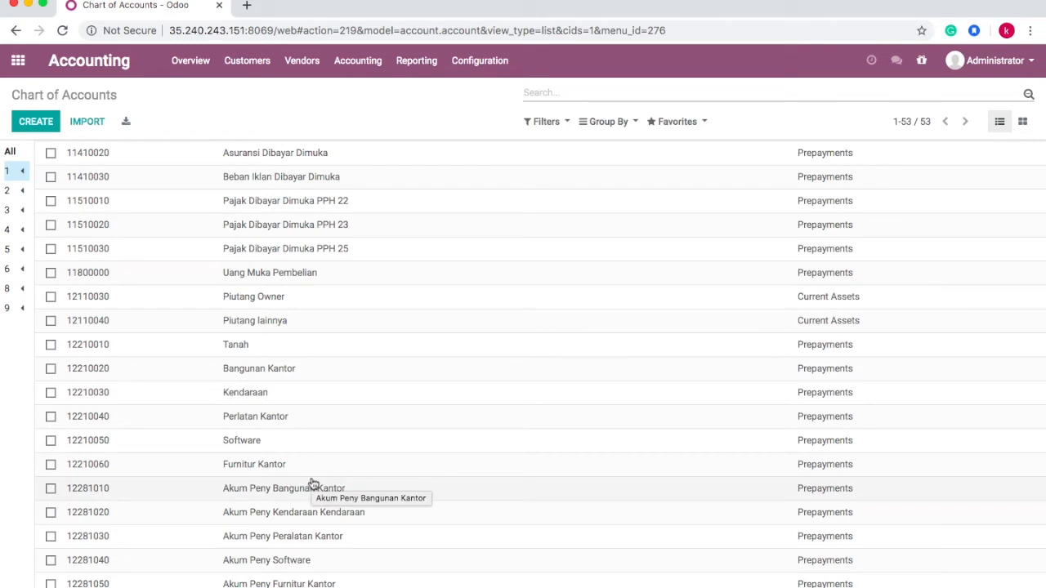
pyautogui.scroll(12, 313, 484)
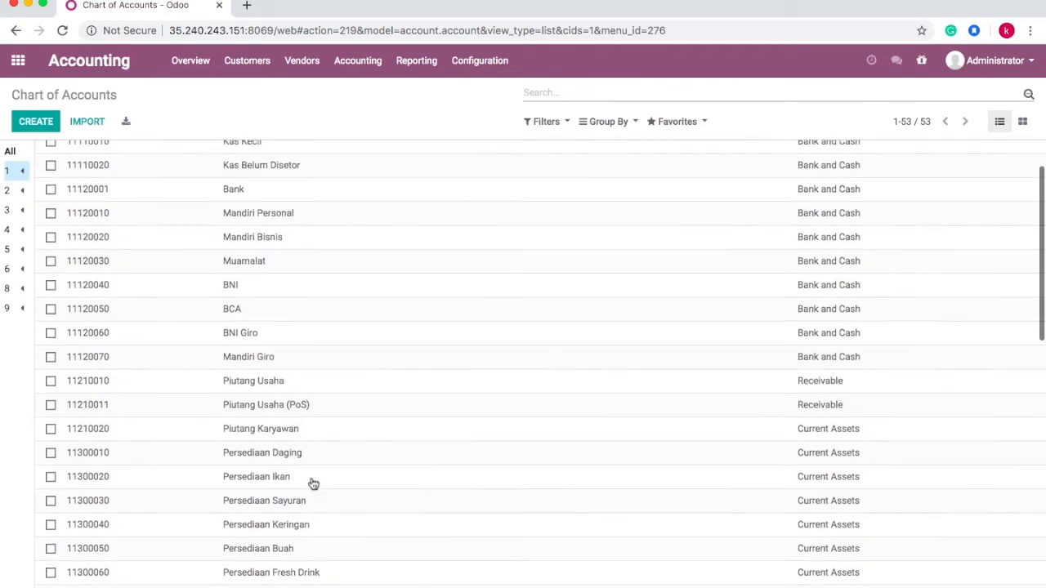
pyautogui.scroll(1, 312, 483)
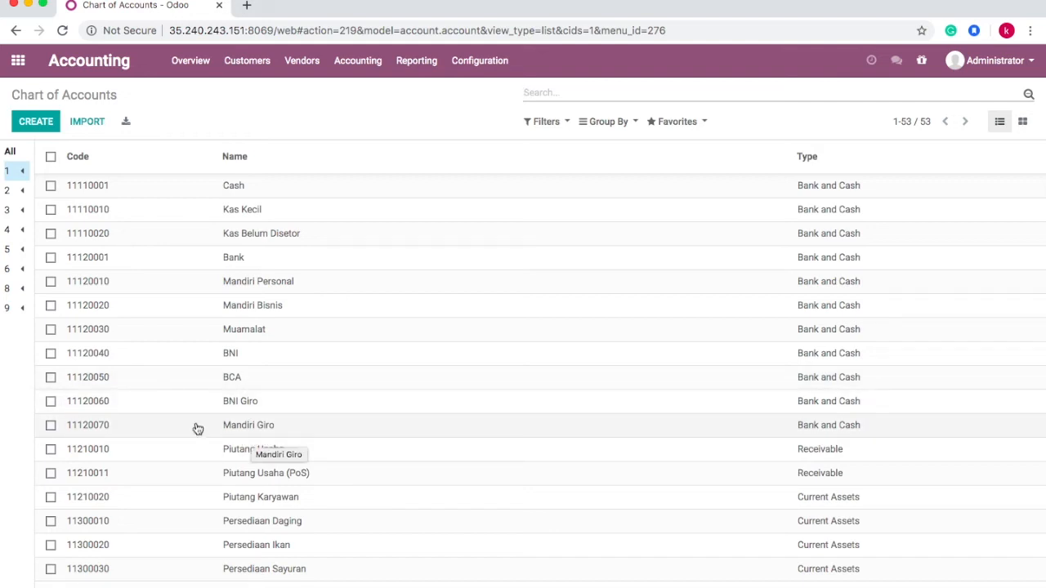
pyautogui.click(35, 128)
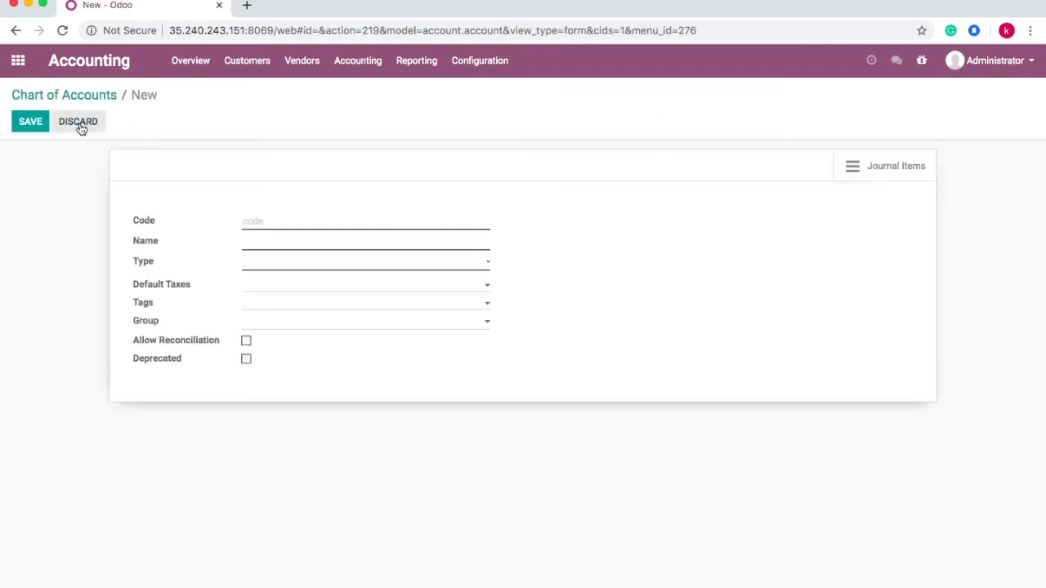
pyautogui.click(80, 126)
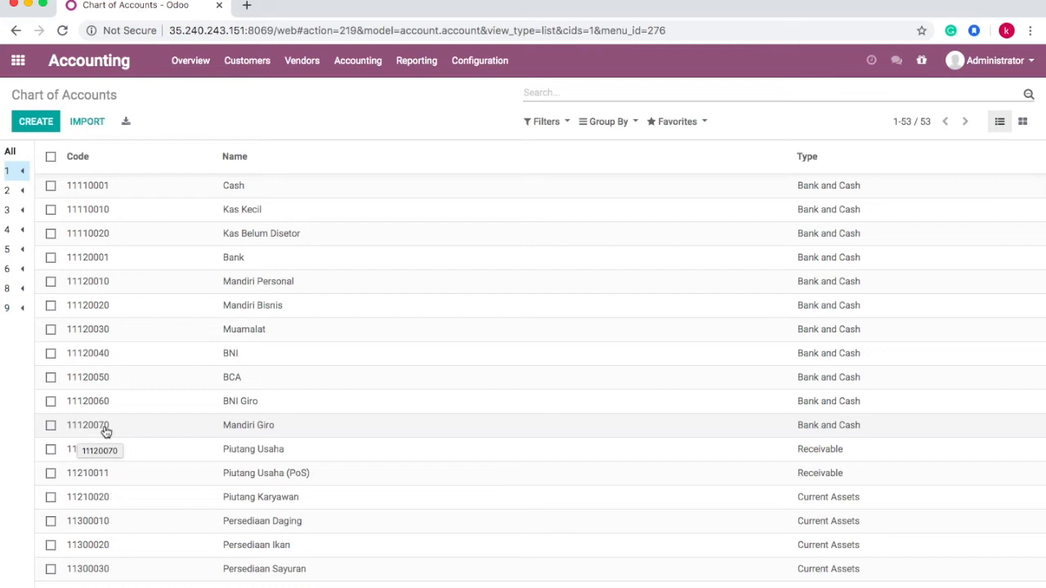
# - Create account 11128080 'Bank CIMB Niaga' of type Bank and Cash and save it
pyautogui.click(37, 123)
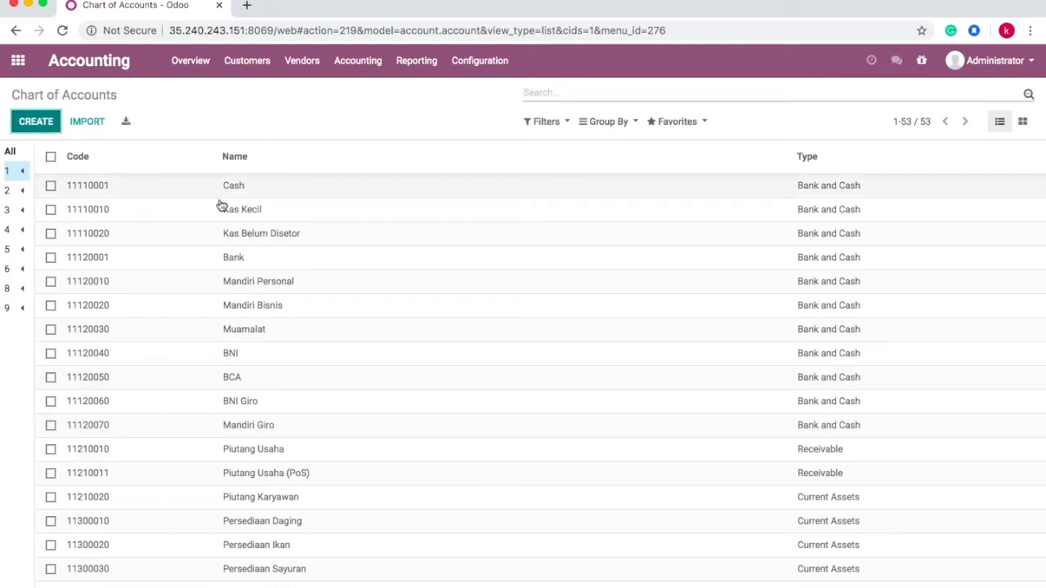
pyautogui.write('11128080')
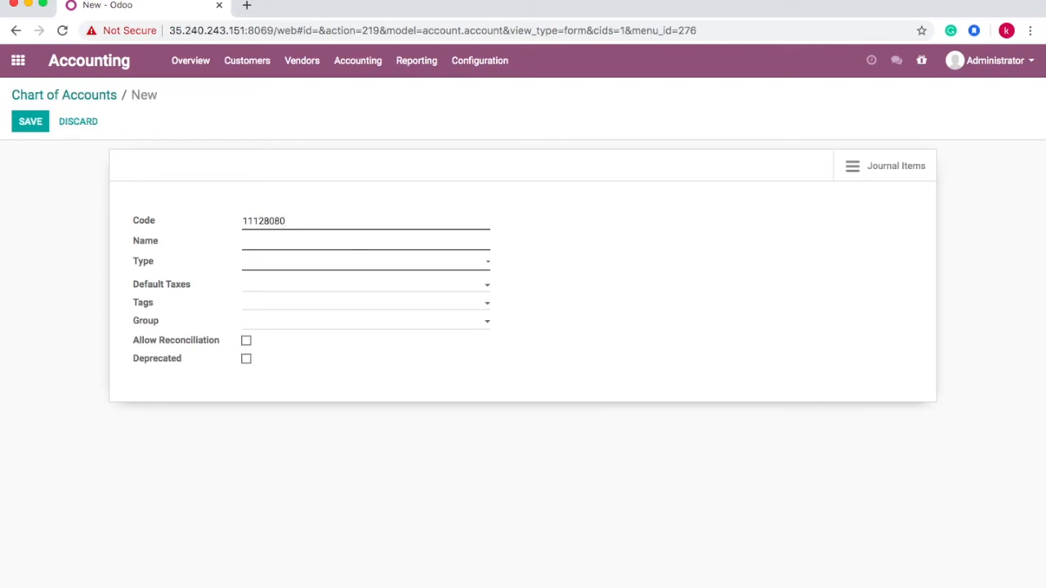
pyautogui.click(252, 242)
pyautogui.write('Bank ')
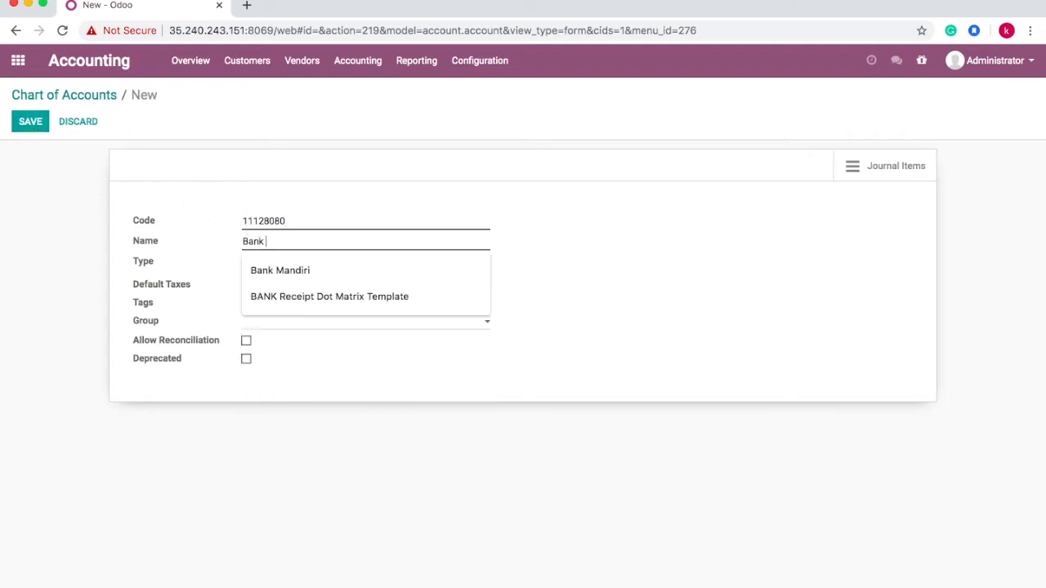
pyautogui.write('Cl')
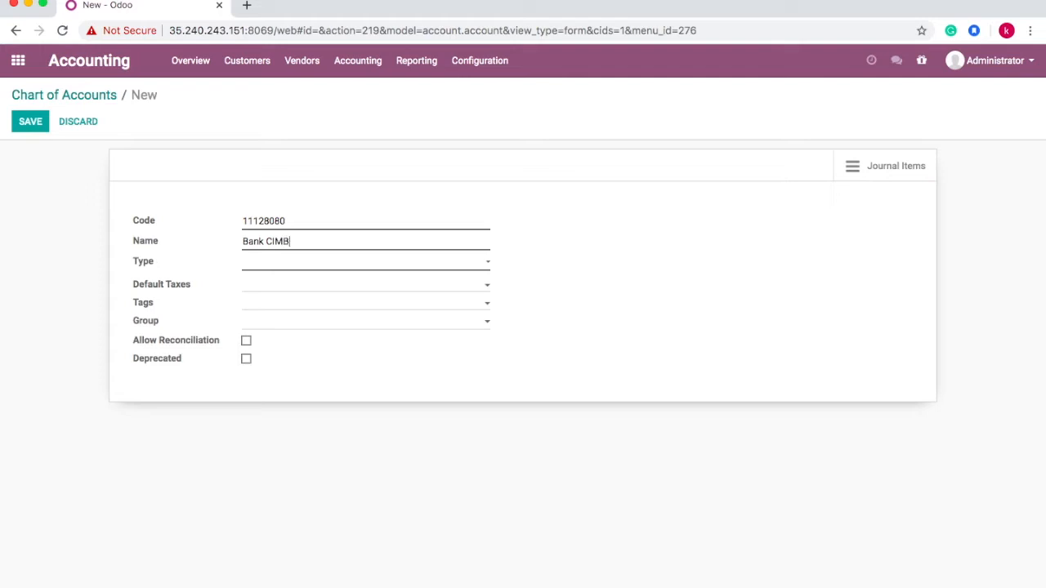
pyautogui.write('iaga')
pyautogui.click(305, 264)
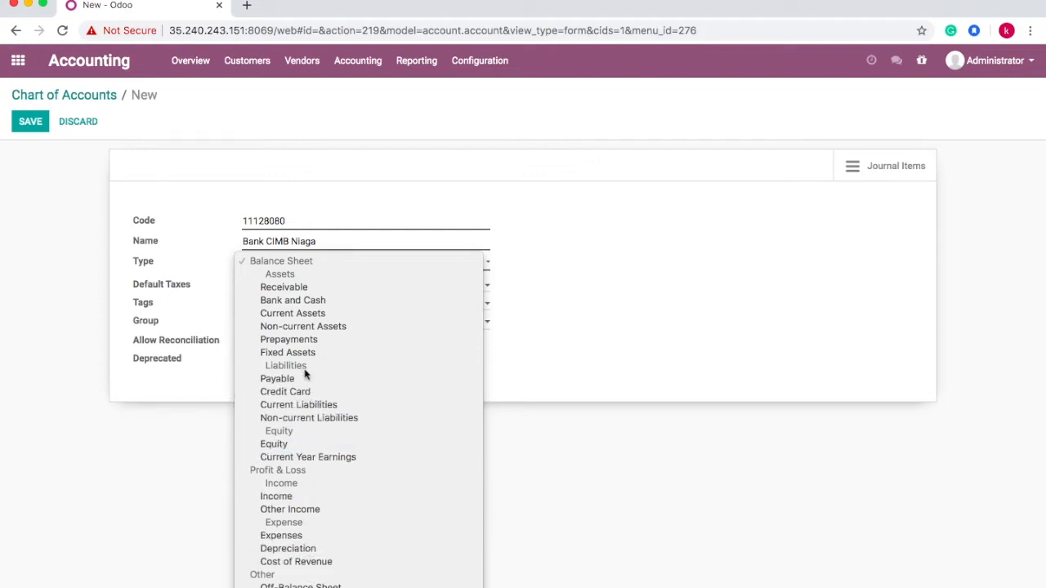
pyautogui.click(312, 300)
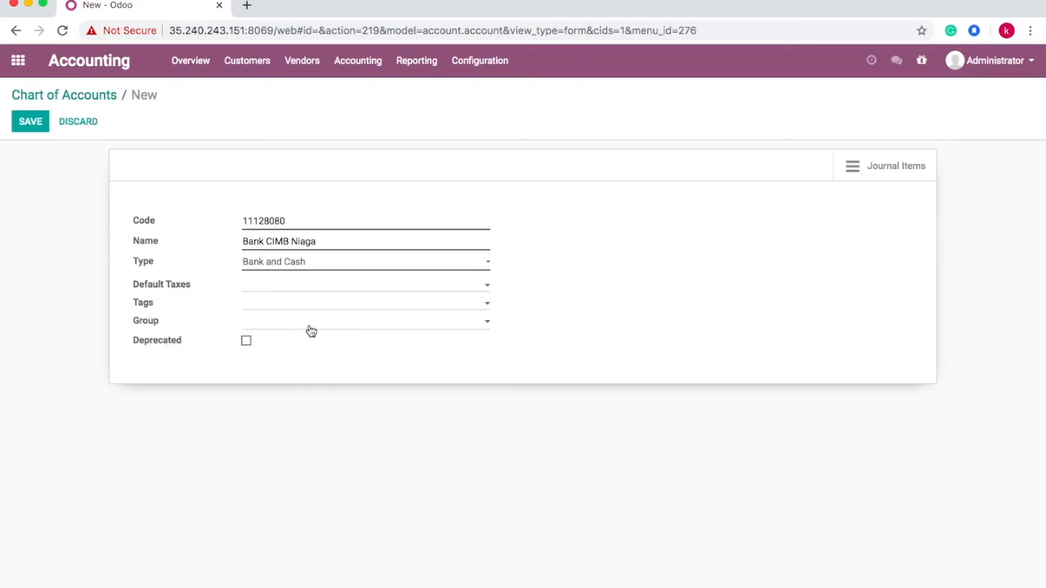
pyautogui.click(312, 322)
pyautogui.click(678, 297)
pyautogui.click(29, 122)
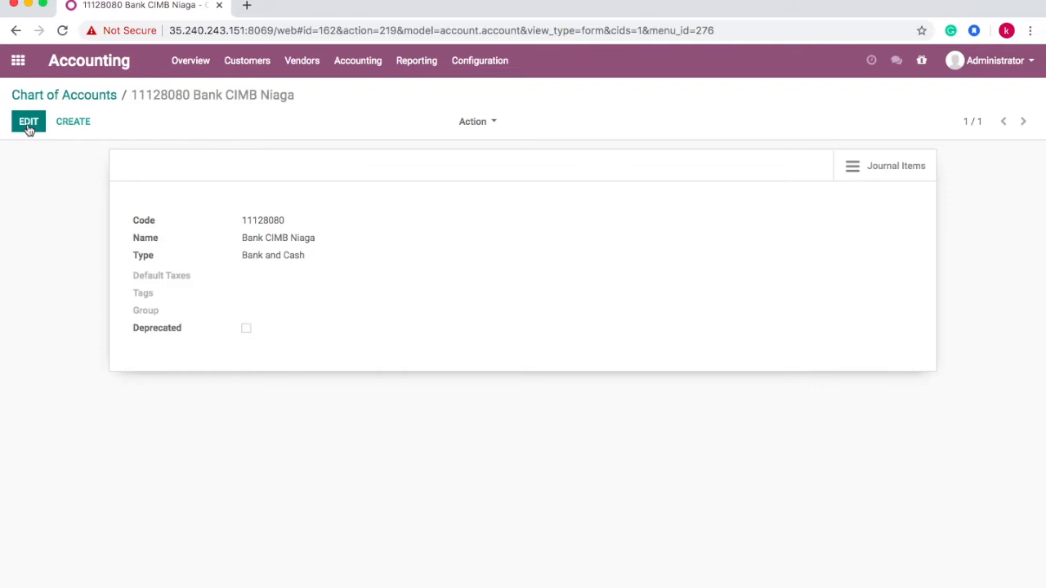
pyautogui.click(65, 96)
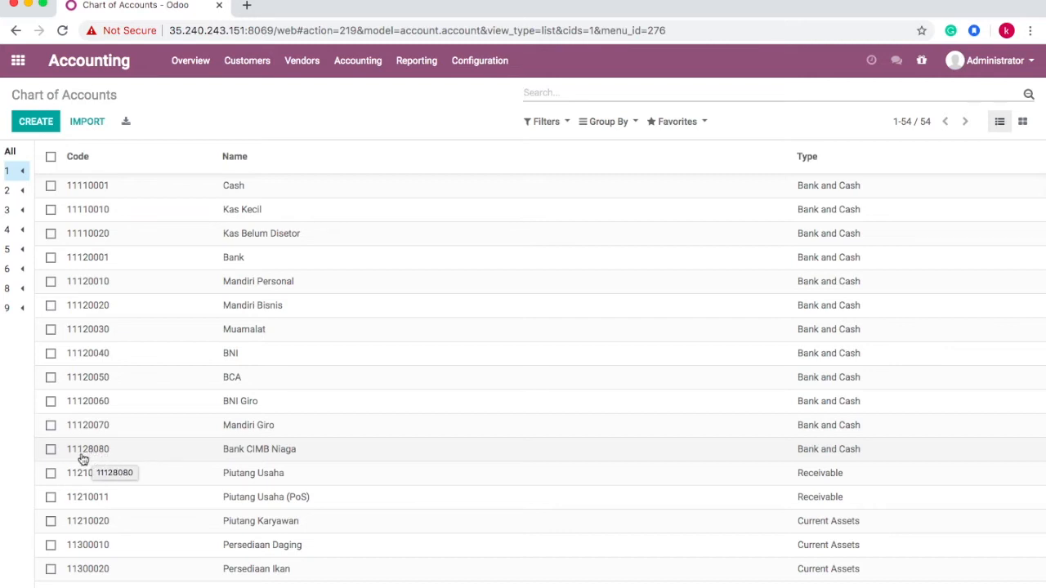
# - Change the Bank CIMB Niaga code from 11128080 to 11120080 and save
pyautogui.click(51, 450)
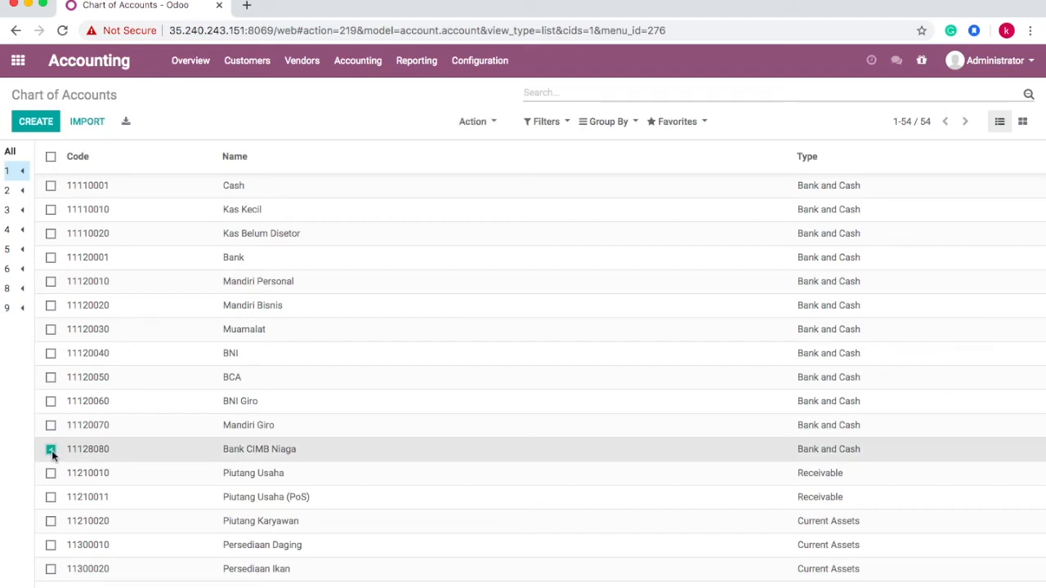
pyautogui.click(77, 453)
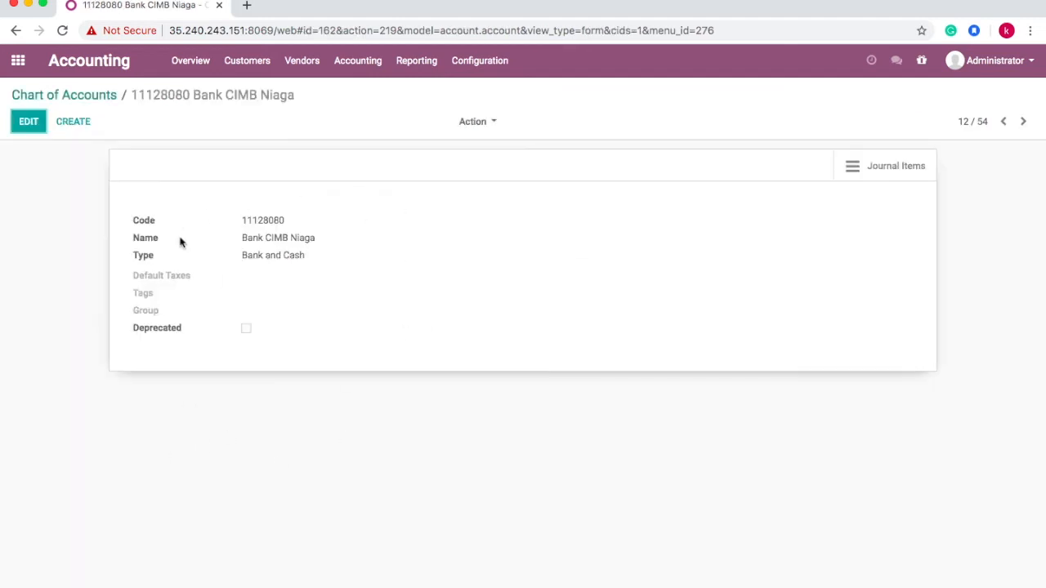
pyautogui.click(32, 129)
pyautogui.press('Left')
pyautogui.press('BackSpace')
pyautogui.write('0')
pyautogui.click(31, 123)
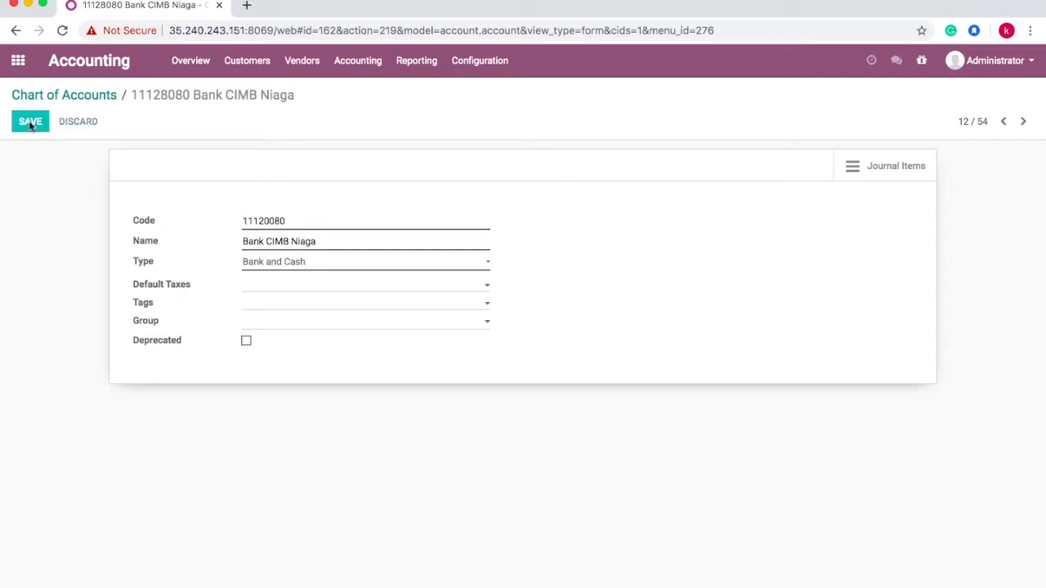
pyautogui.click(94, 100)
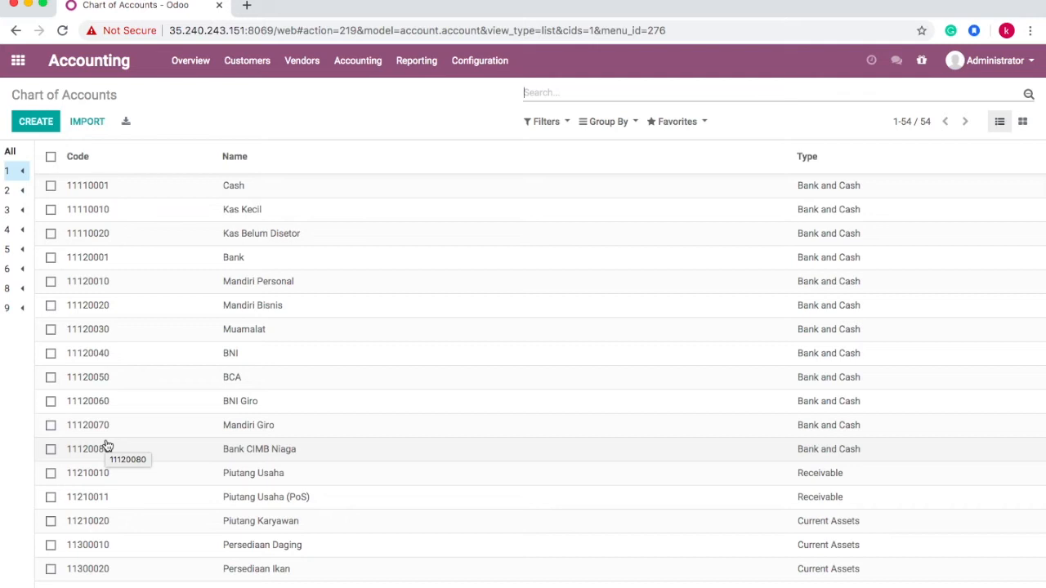
# - Start another new account and discard it without saving
pyautogui.click(40, 127)
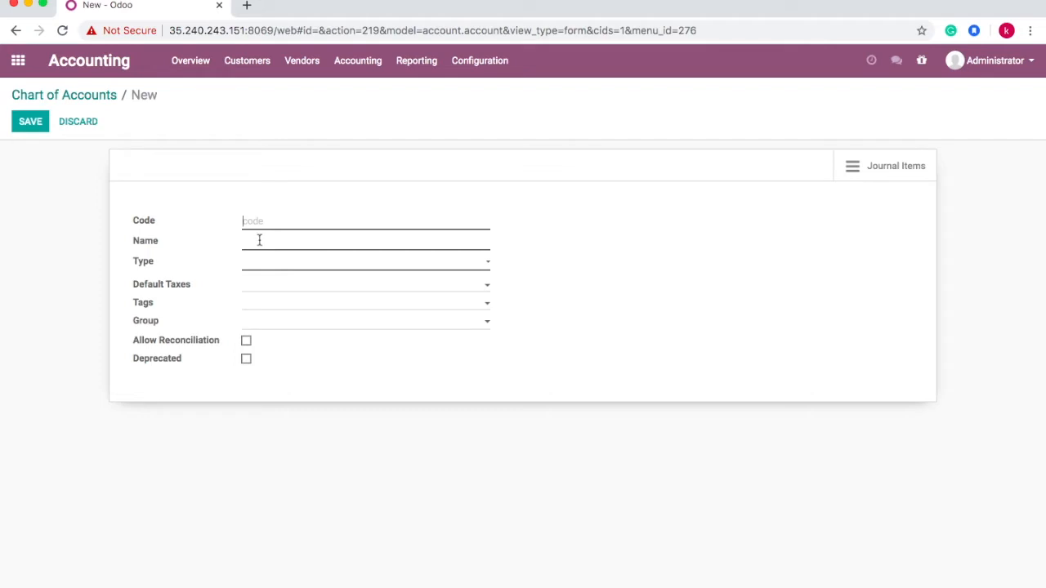
pyautogui.click(274, 264)
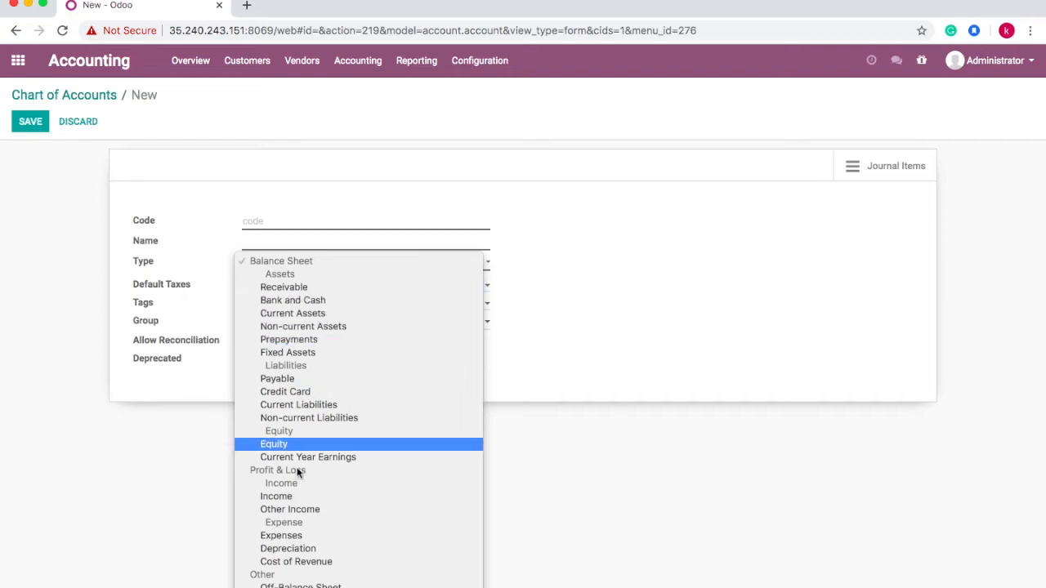
pyautogui.click(184, 184)
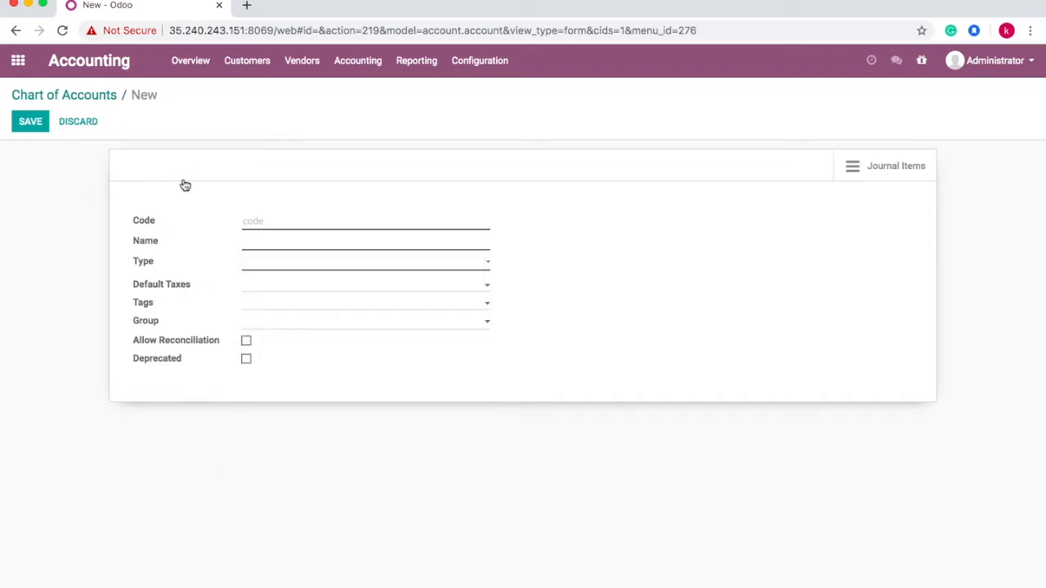
pyautogui.click(85, 122)
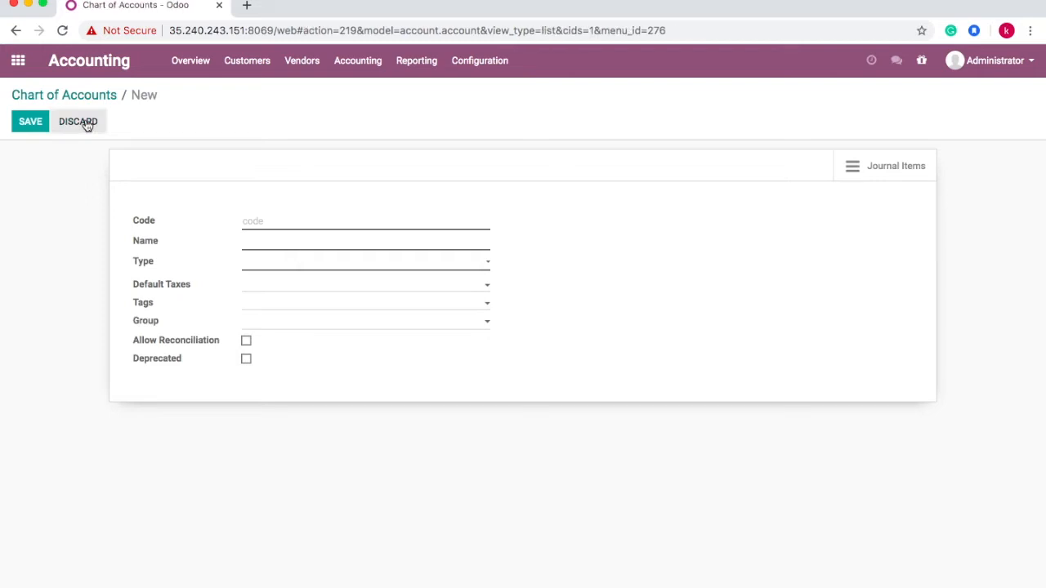
pyautogui.click(249, 63)
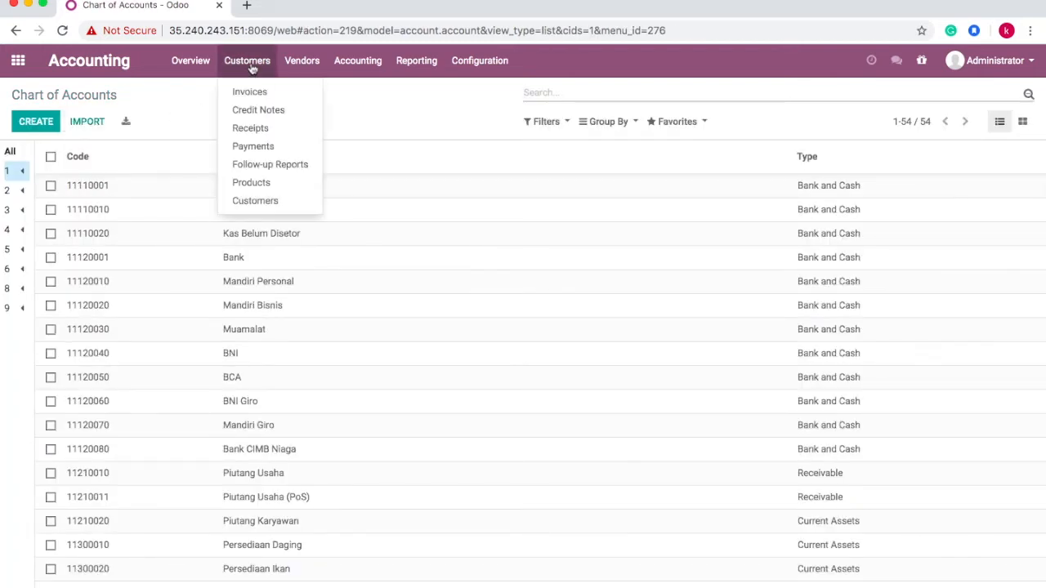
# - Go to the Customers list and create a new customer record
pyautogui.click(255, 201)
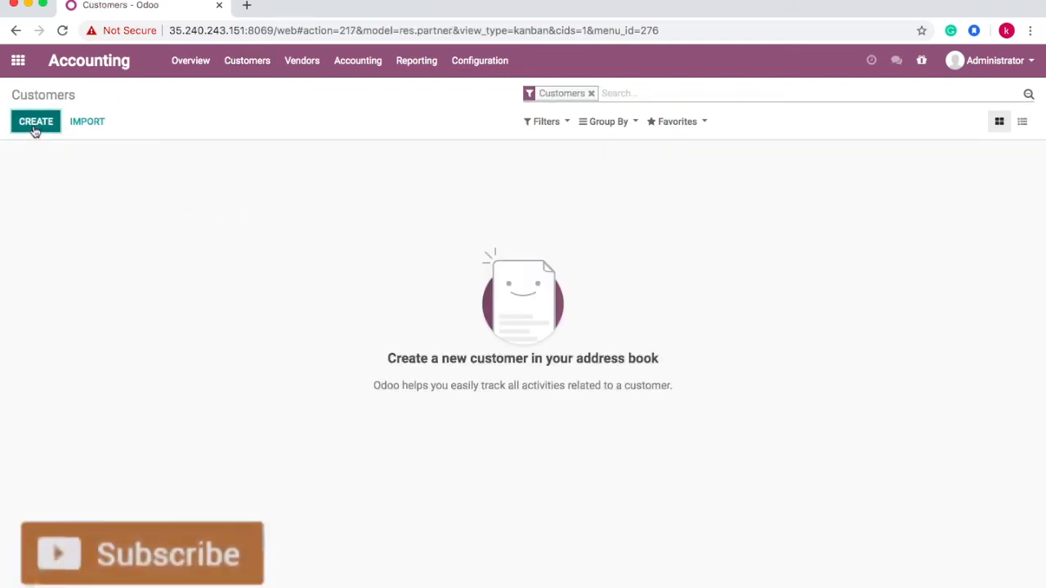
pyautogui.click(35, 123)
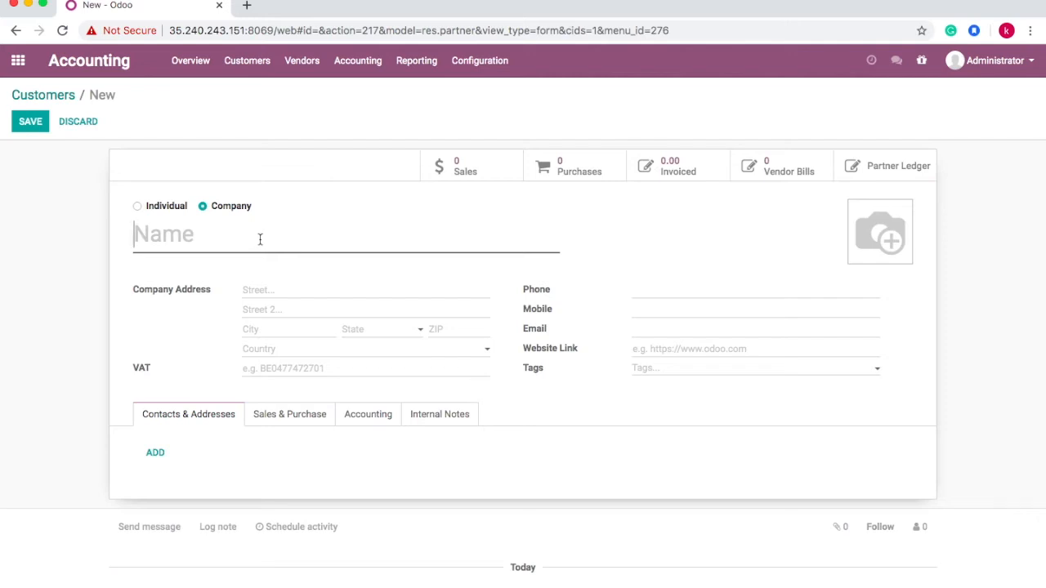
pyautogui.write('Agung Sejatu')
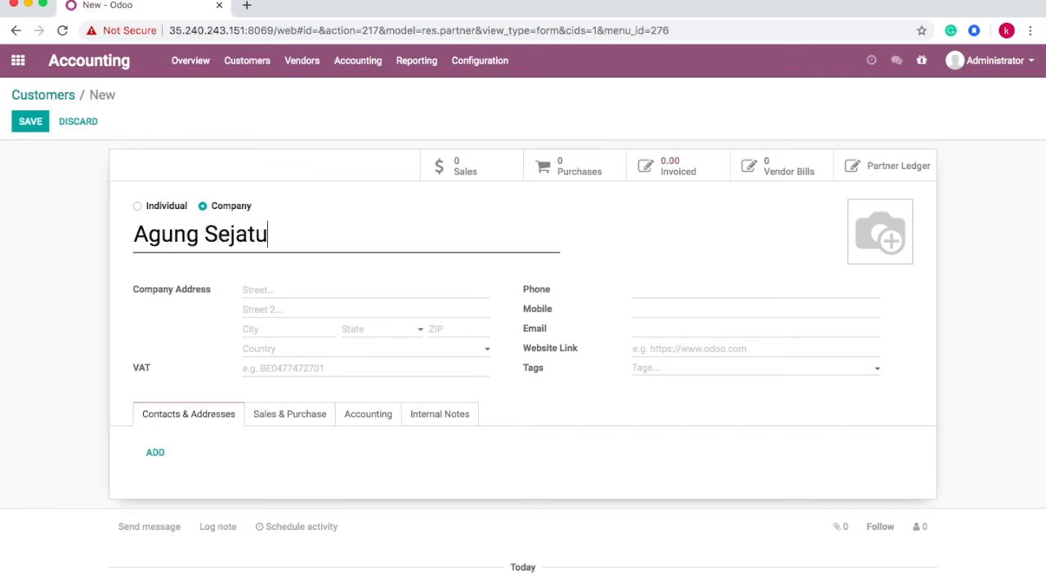
pyautogui.press('BackSpace')
pyautogui.write('i, PT')
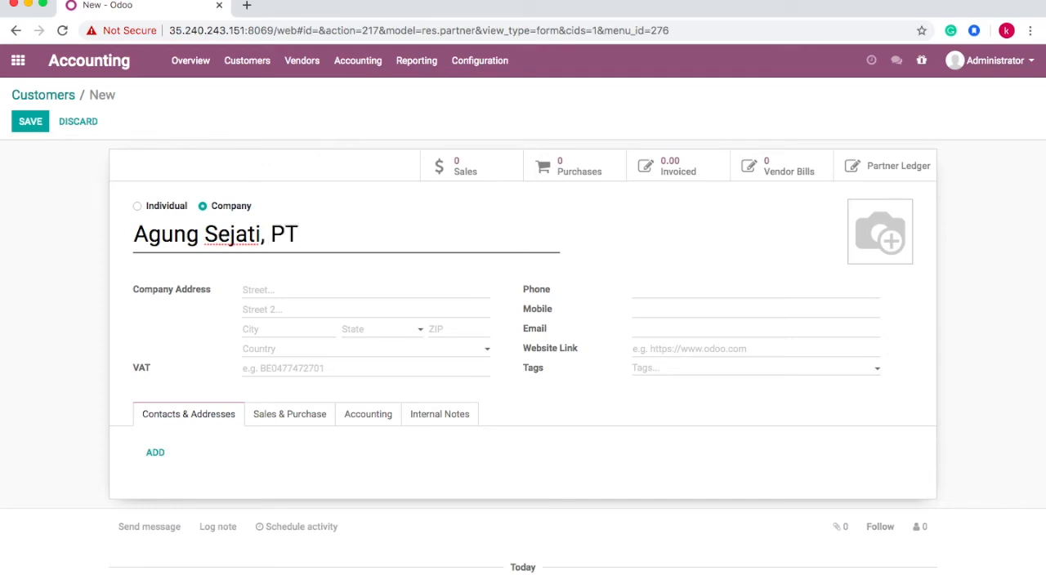
pyautogui.click(267, 288)
pyautogui.write('jakarta barat')
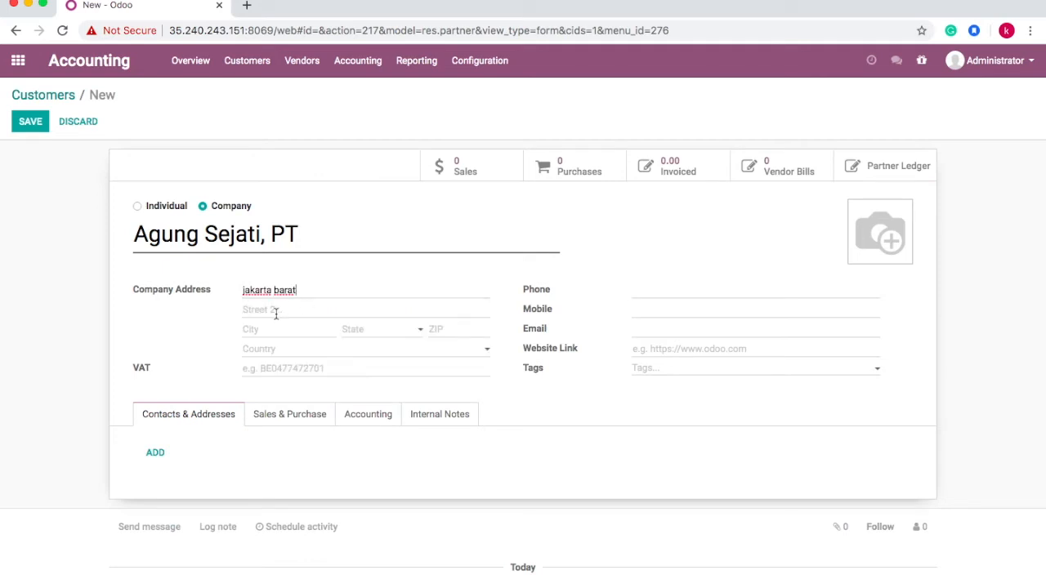
pyautogui.press('BackSpace')
pyautogui.press('BackSpace')
pyautogui.press('BackSpace')
pyautogui.press('BackSpace')
pyautogui.press('BackSpace')
pyautogui.press('BackSpace')
pyautogui.press('BackSpace')
pyautogui.press('BackSpace')
pyautogui.press('BackSpace')
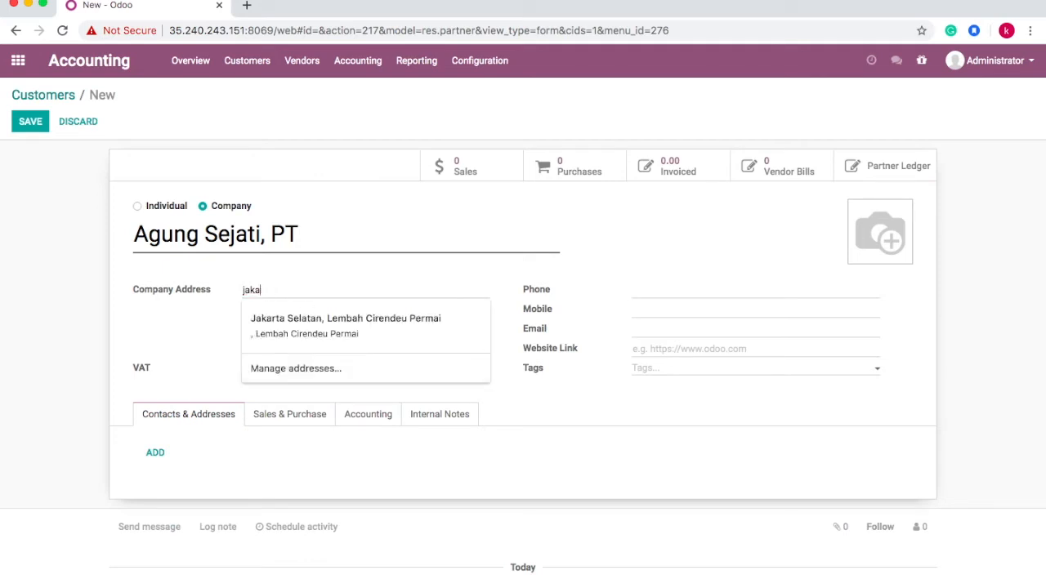
pyautogui.press('BackSpace')
pyautogui.write('Jakarta Barat')
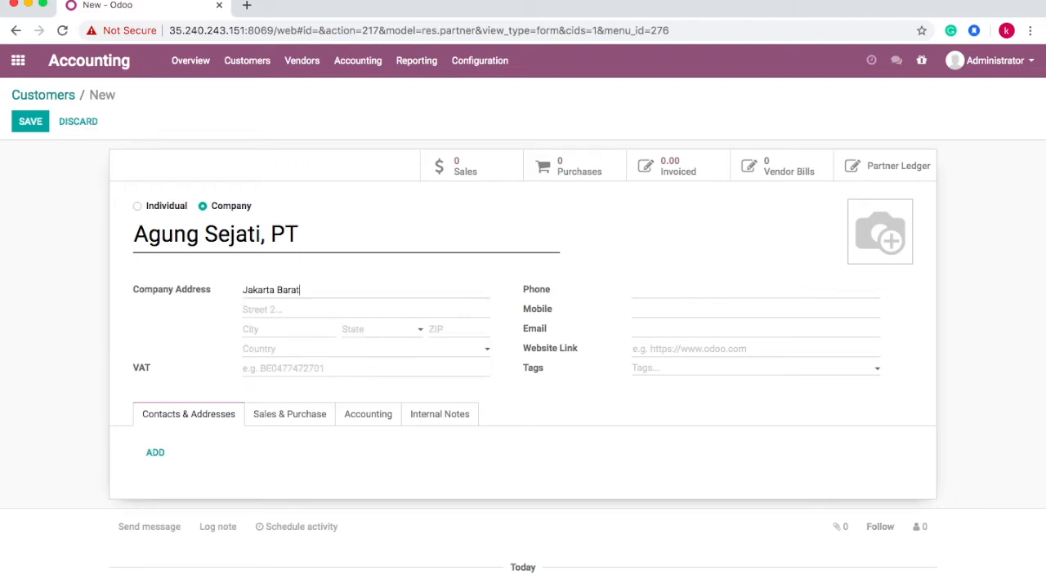
pyautogui.click(294, 309)
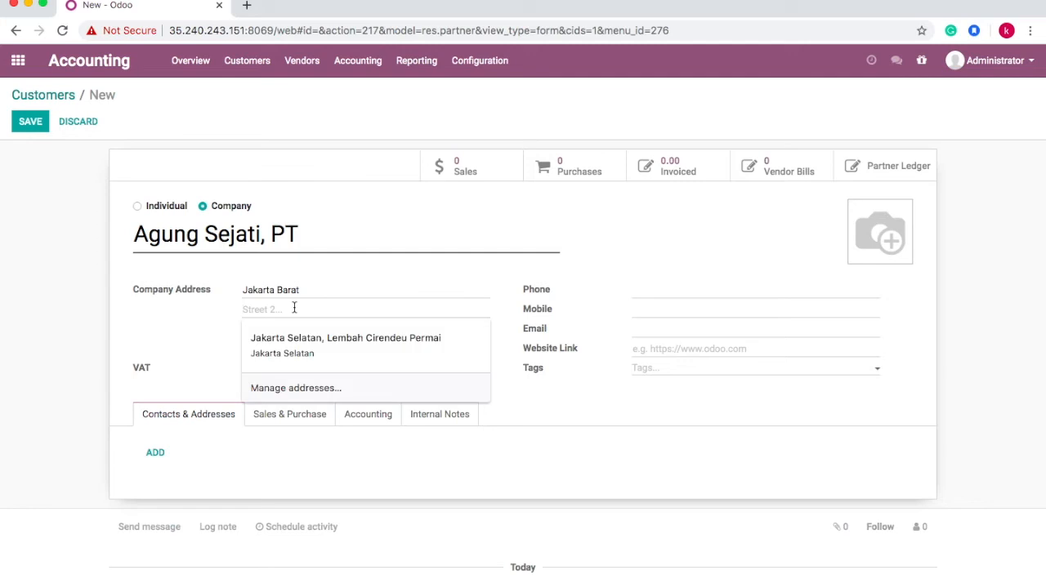
pyautogui.click(312, 296)
pyautogui.press('BackSpace')
pyautogui.press('BackSpace')
pyautogui.press('BackSpace')
pyautogui.press('BackSpace')
pyautogui.press('BackSpace')
pyautogui.press('BackSpace')
pyautogui.press('BackSpace')
pyautogui.press('BackSpace')
pyautogui.press('BackSpace')
pyautogui.press('BackSpace')
pyautogui.press('BackSpace')
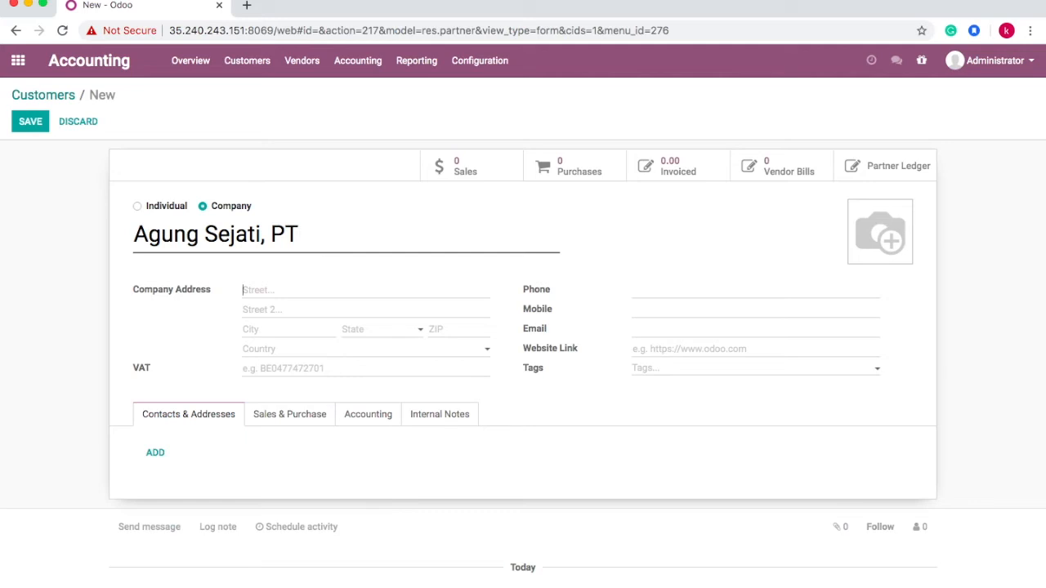
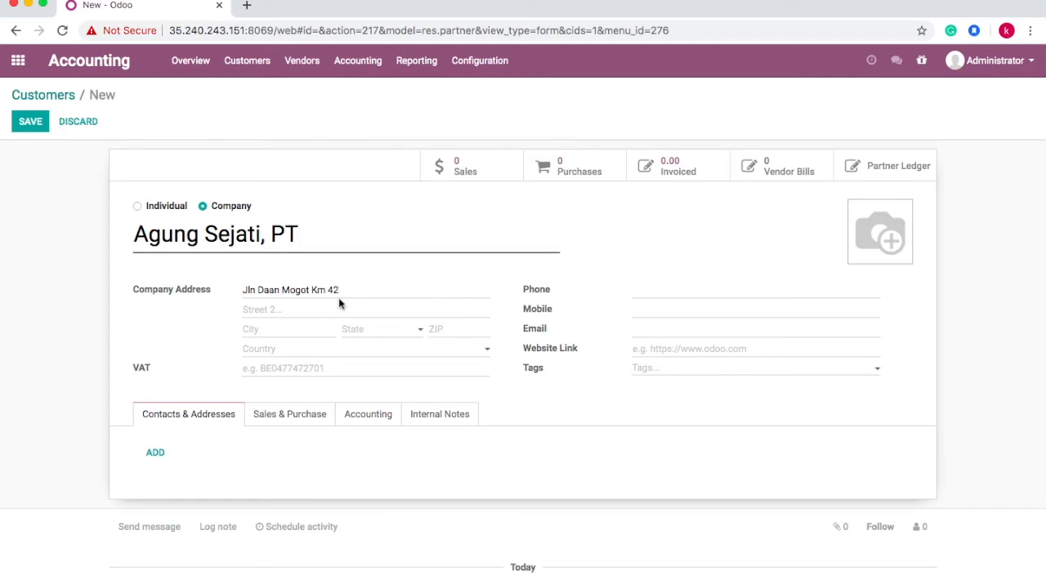
pyautogui.click(280, 308)
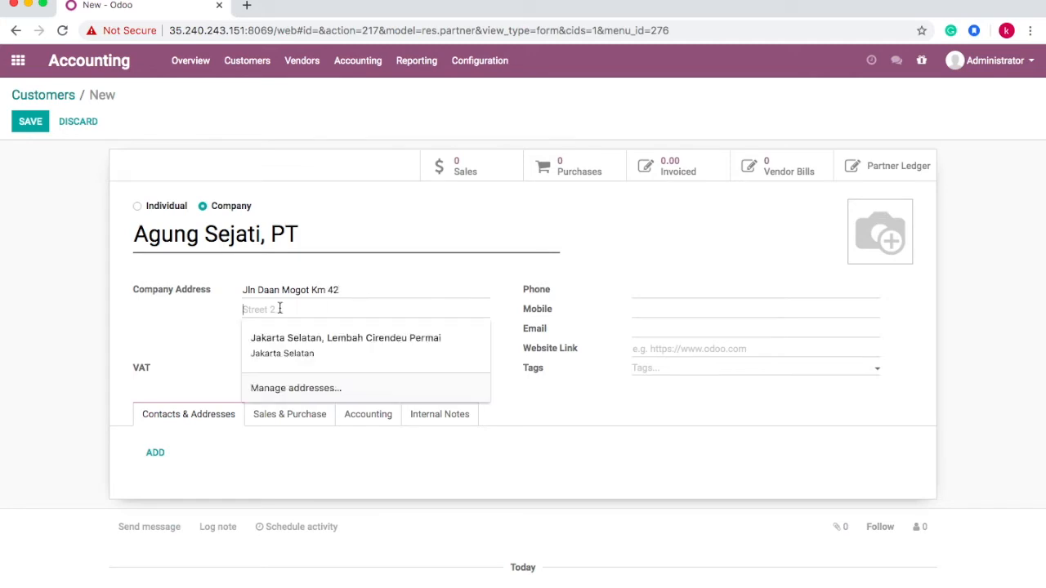
pyautogui.click(182, 343)
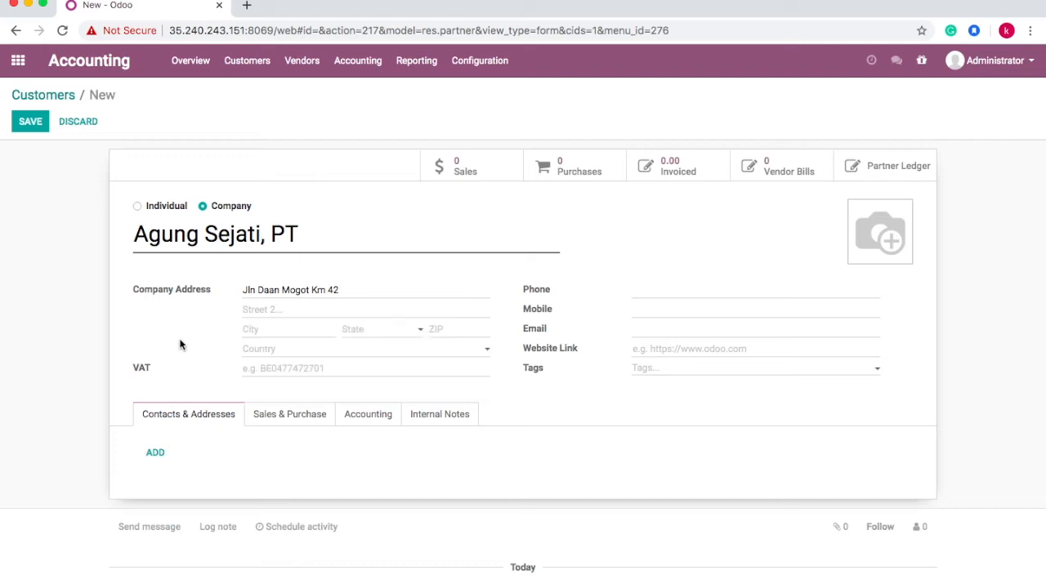
# - Put Kalideres on the second street line and Jakarta Barat as the city
pyautogui.click(263, 330)
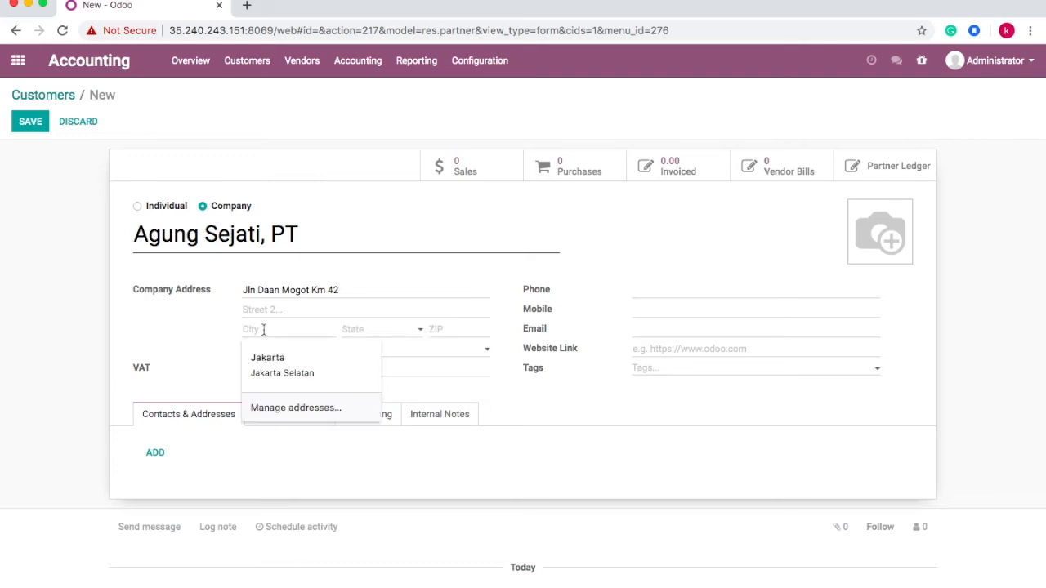
pyautogui.write('Kal')
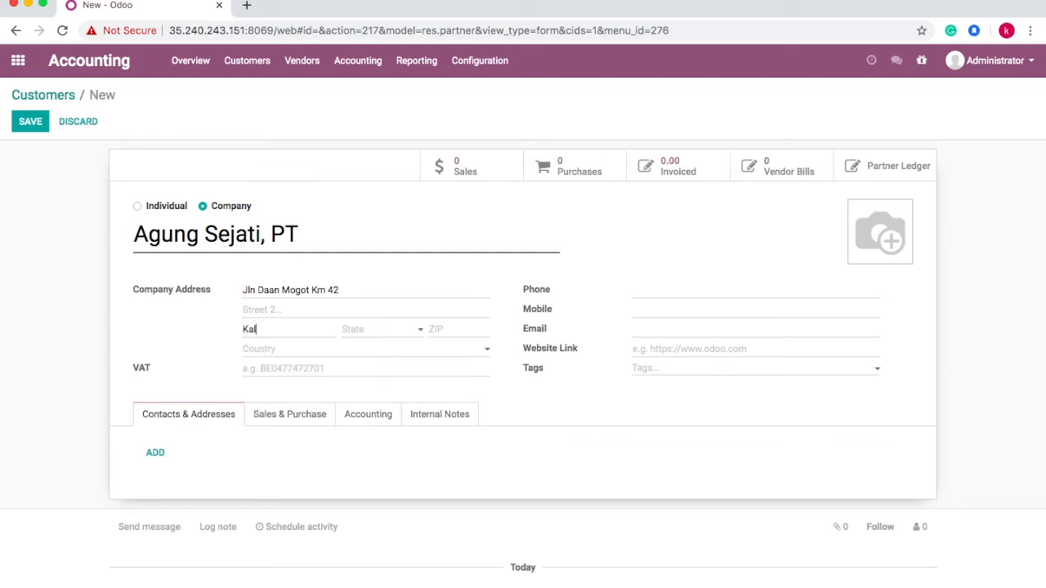
pyautogui.press('BackSpace')
pyautogui.click(257, 305)
pyautogui.write('Kal')
pyautogui.click(275, 327)
pyautogui.write('jaka')
pyautogui.press('BackSpace')
pyautogui.press('BackSpace')
pyautogui.press('BackSpace')
pyautogui.write('Jakarta ')
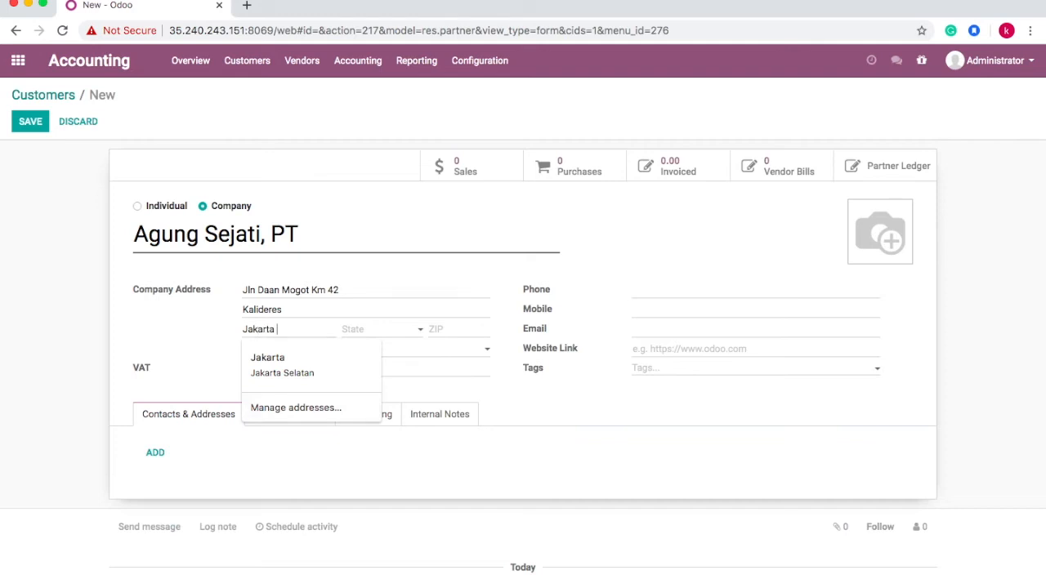
pyautogui.write('Barat')
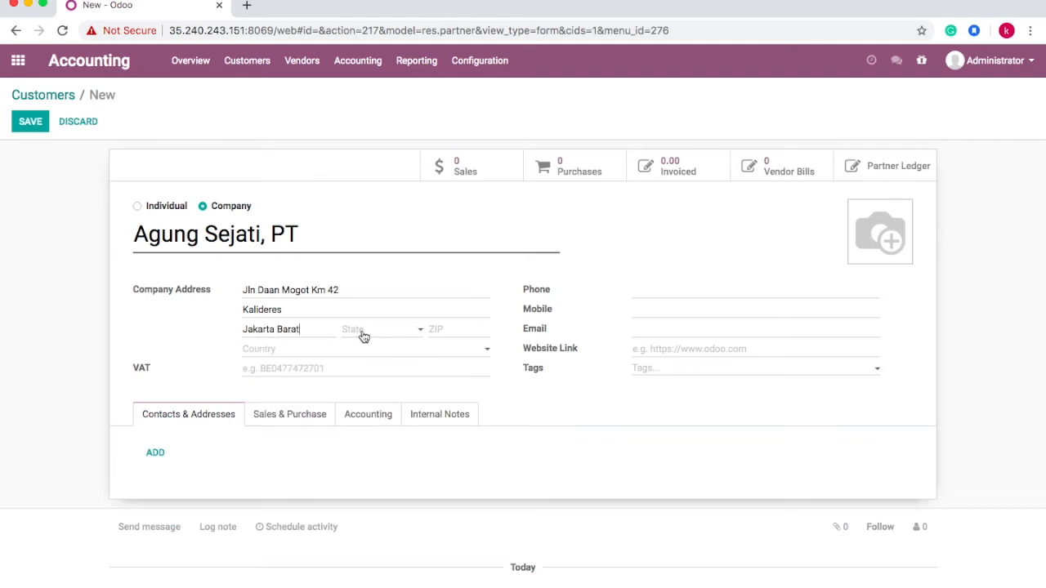
# - Choose state Jakarta (ID), accept ZIP 11840, and clear the autofilled e-mail
pyautogui.click(363, 335)
pyautogui.write('ja')
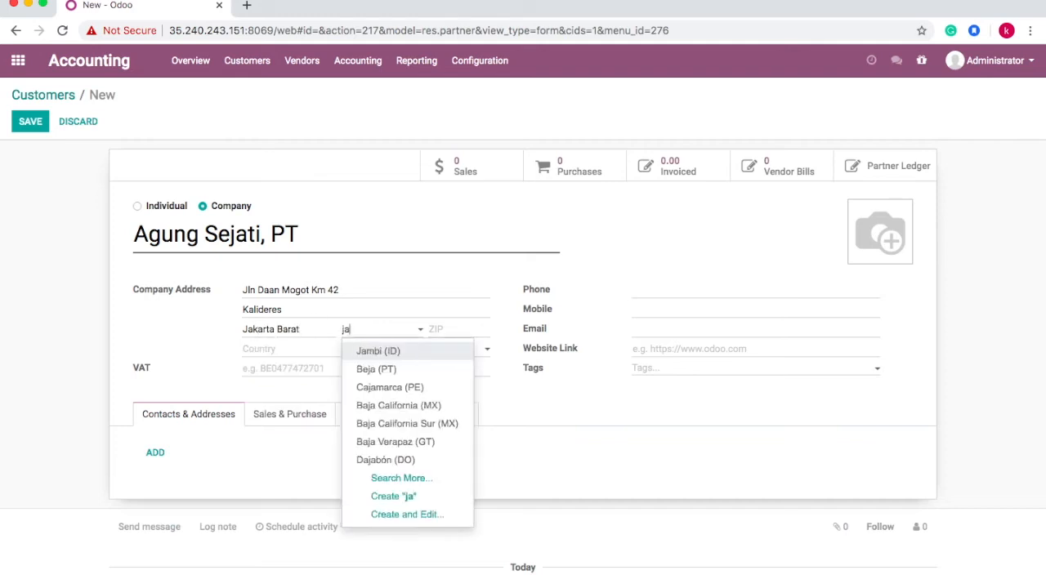
pyautogui.write('karta')
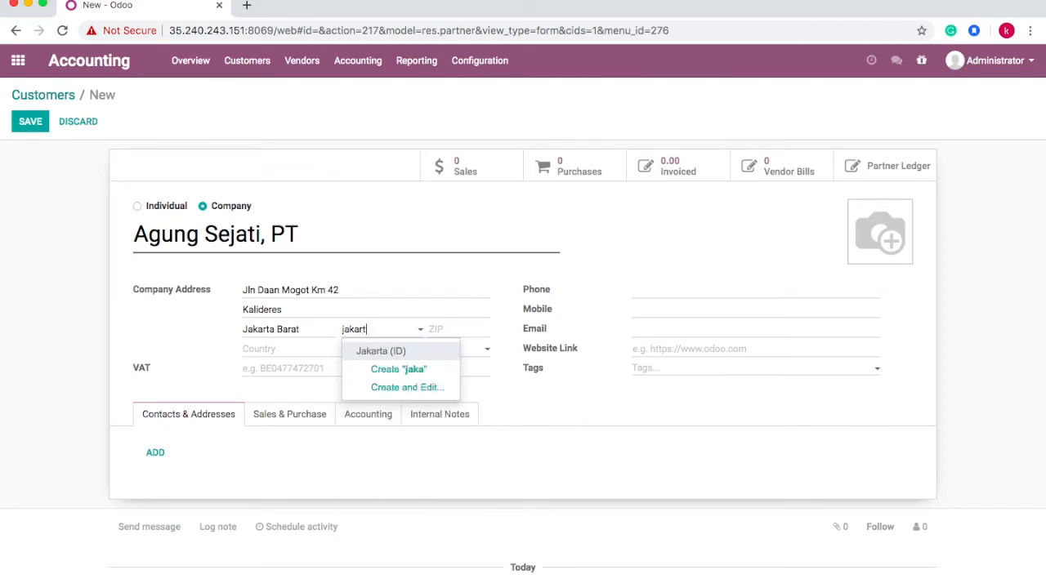
pyautogui.press('Return')
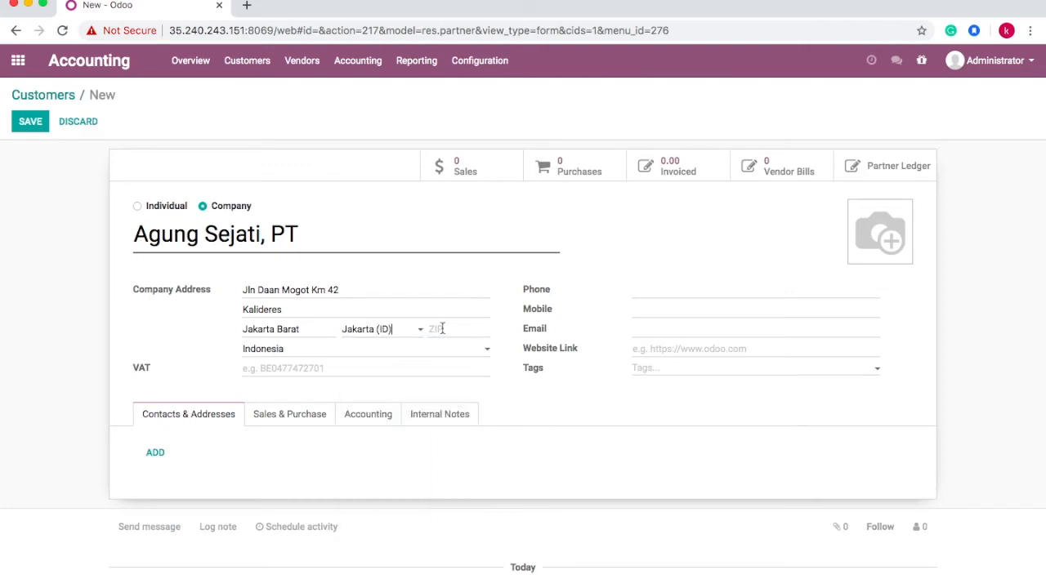
pyautogui.click(444, 327)
pyautogui.click(450, 364)
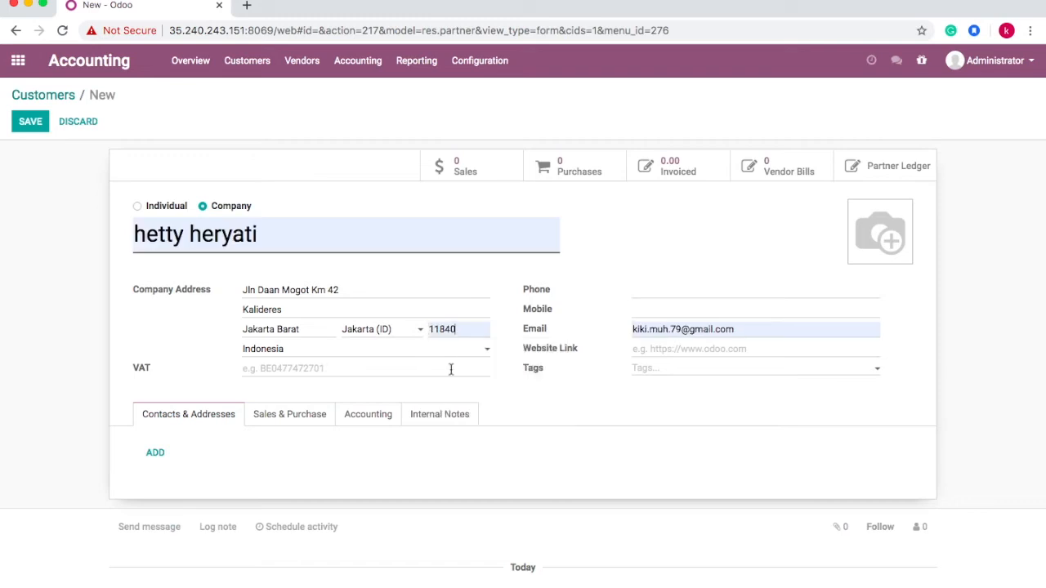
pyautogui.click(747, 326)
pyautogui.press('BackSpace')
pyautogui.press('BackSpace')
pyautogui.press('BackSpace')
pyautogui.press('BackSpace')
pyautogui.press('BackSpace')
pyautogui.press('BackSpace')
pyautogui.press('BackSpace')
pyautogui.press('BackSpace')
pyautogui.press('BackSpace')
pyautogui.press('BackSpace')
pyautogui.press('BackSpace')
pyautogui.press('BackSpace')
pyautogui.press('BackSpace')
pyautogui.press('BackSpace')
pyautogui.press('BackSpace')
pyautogui.press('BackSpace')
pyautogui.press('BackSpace')
pyautogui.press('BackSpace')
pyautogui.press('BackSpace')
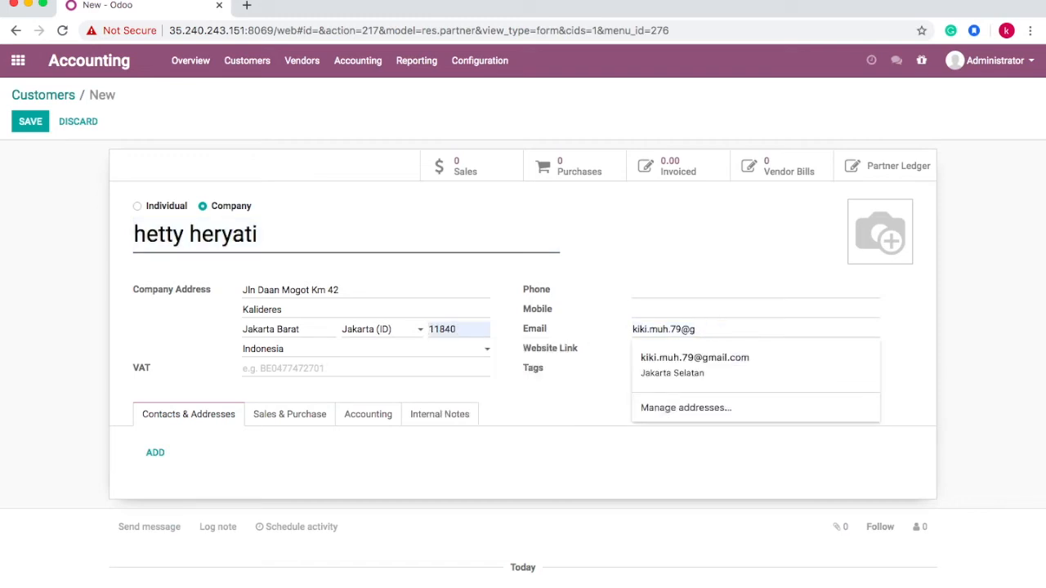
pyautogui.press('BackSpace')
pyautogui.press('BackSpace')
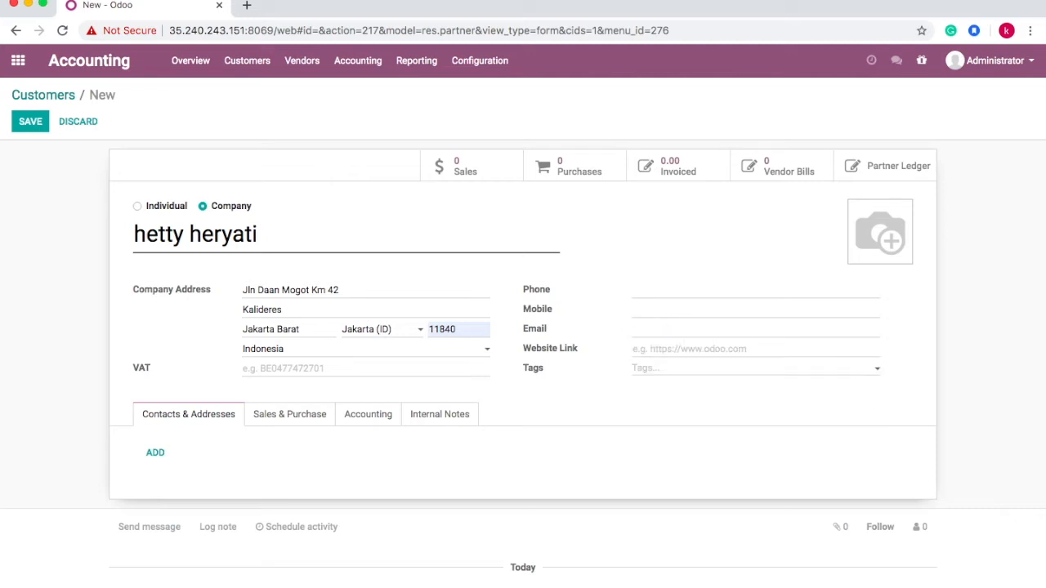
# - Start adding a Private Address contact to the customer, then discard it
pyautogui.click(162, 451)
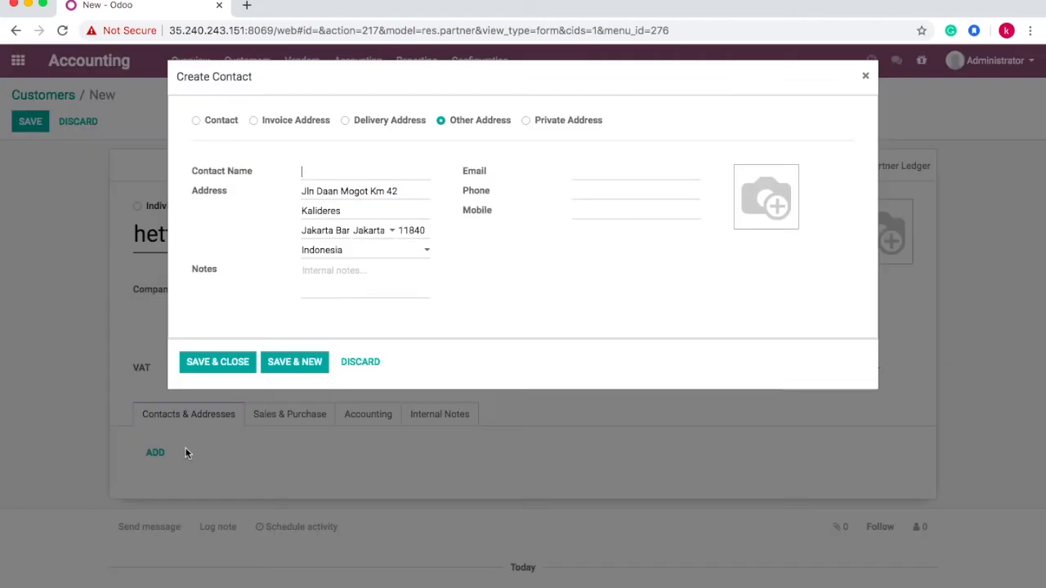
pyautogui.click(255, 121)
pyautogui.click(348, 121)
pyautogui.click(441, 121)
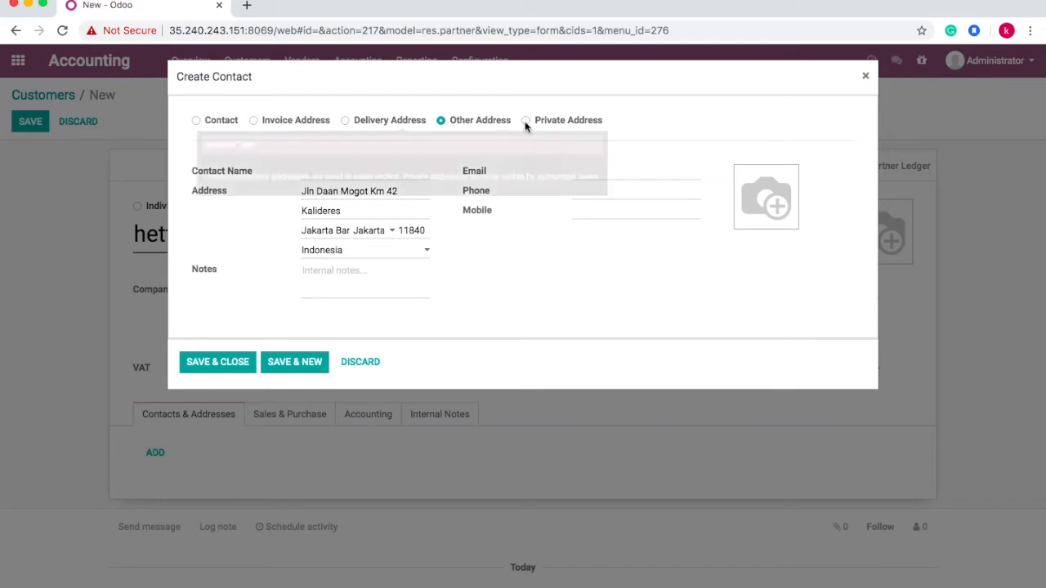
pyautogui.click(525, 121)
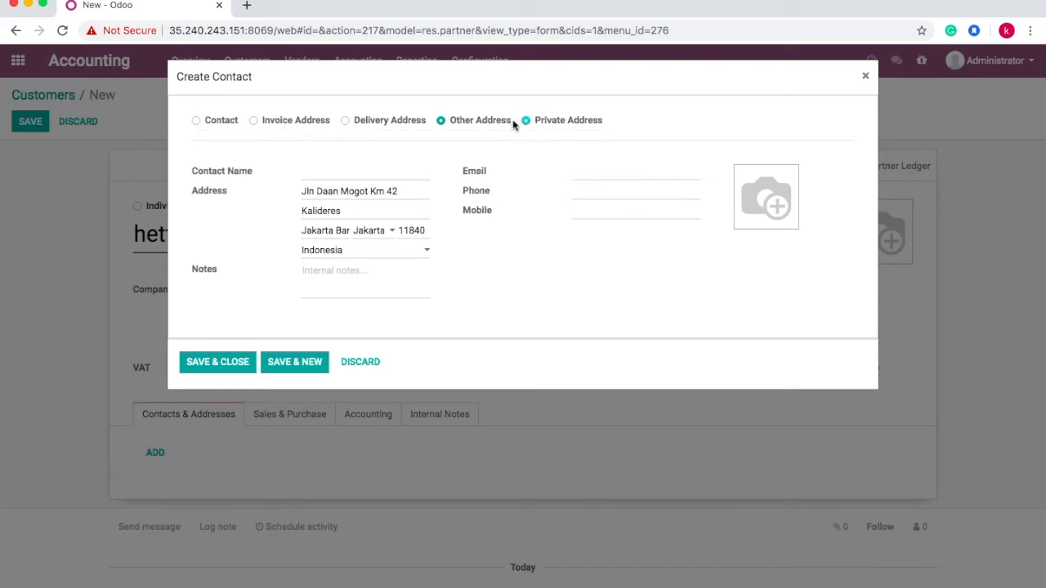
pyautogui.click(360, 362)
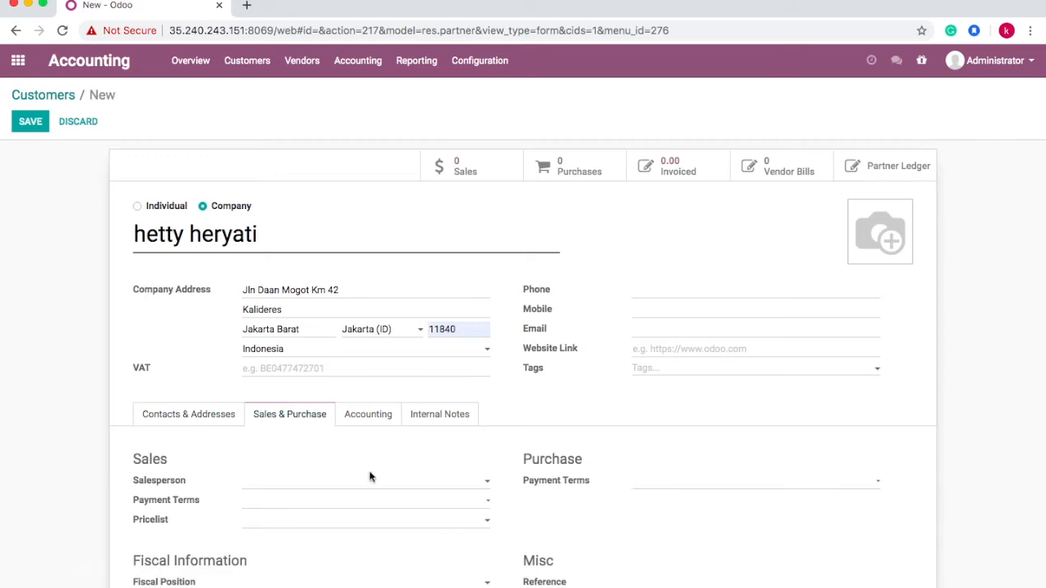
# - Delete the existing text in the customer form's name field, leaving it empty
pyautogui.scroll(-3, 338, 512)
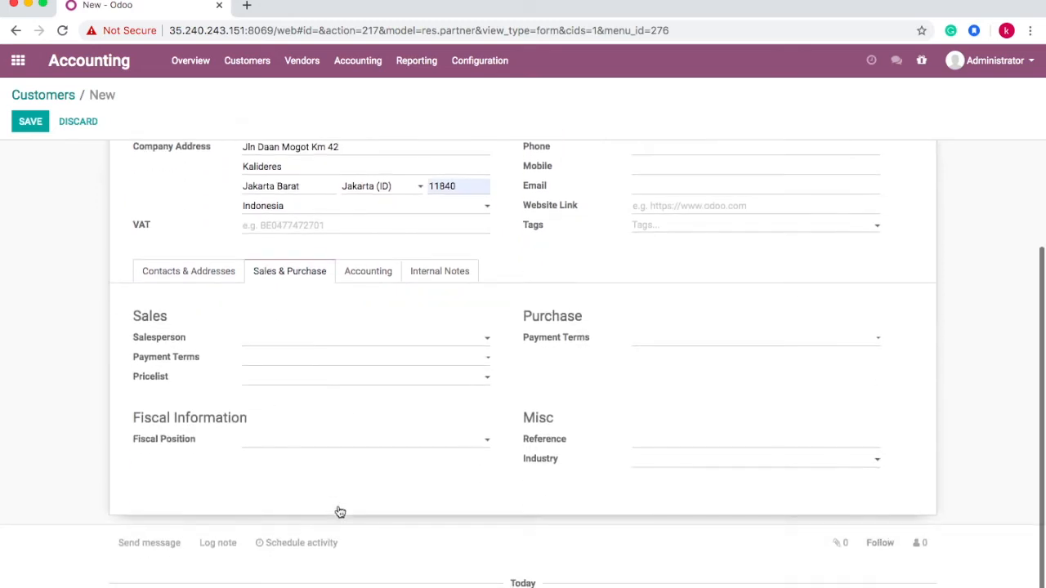
pyautogui.scroll(3, 338, 512)
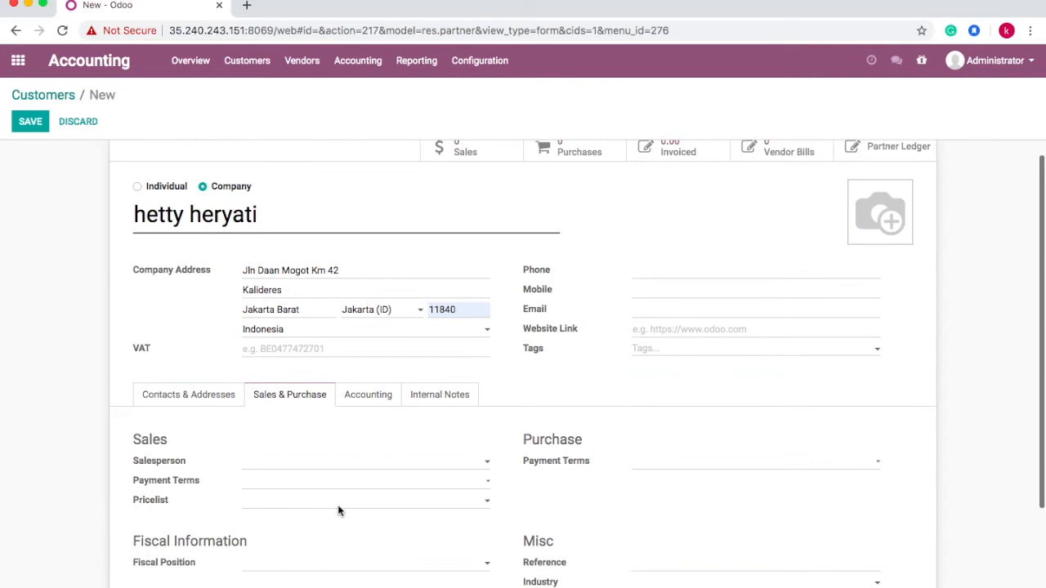
pyautogui.scroll(-2, 378, 500)
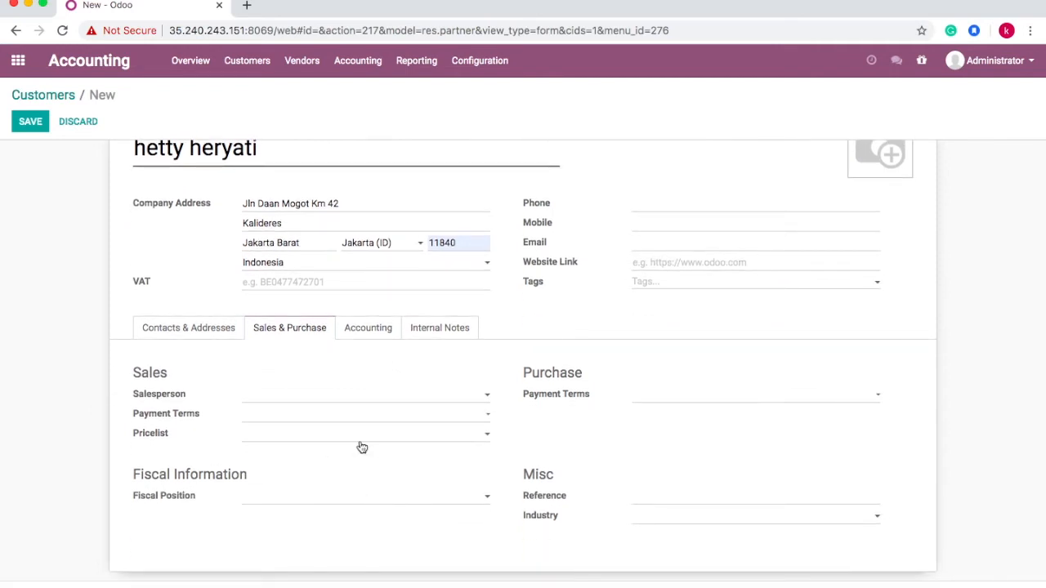
pyautogui.scroll(2, 362, 447)
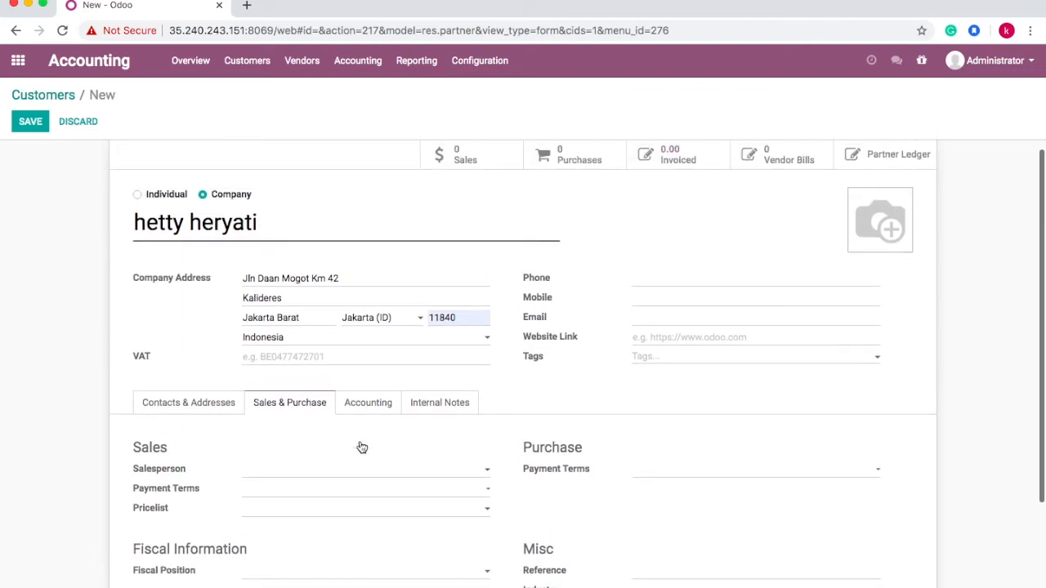
pyautogui.moveTo(278, 224); pyautogui.dragTo(117, 226)
pyautogui.press('BackSpace')
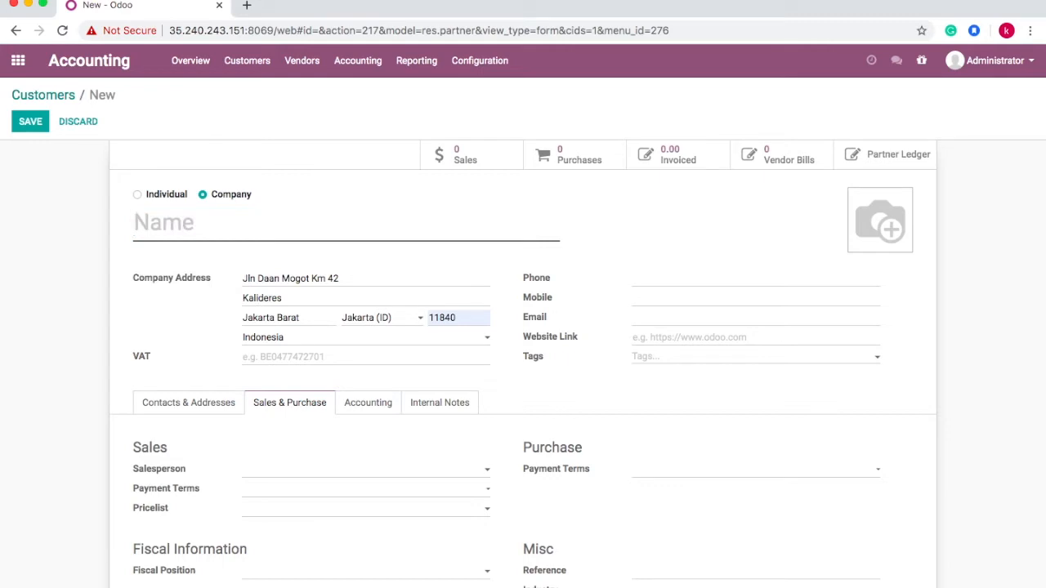
# - Name the new customer company 'Agung Perkasa, PT'
pyautogui.click(207, 410)
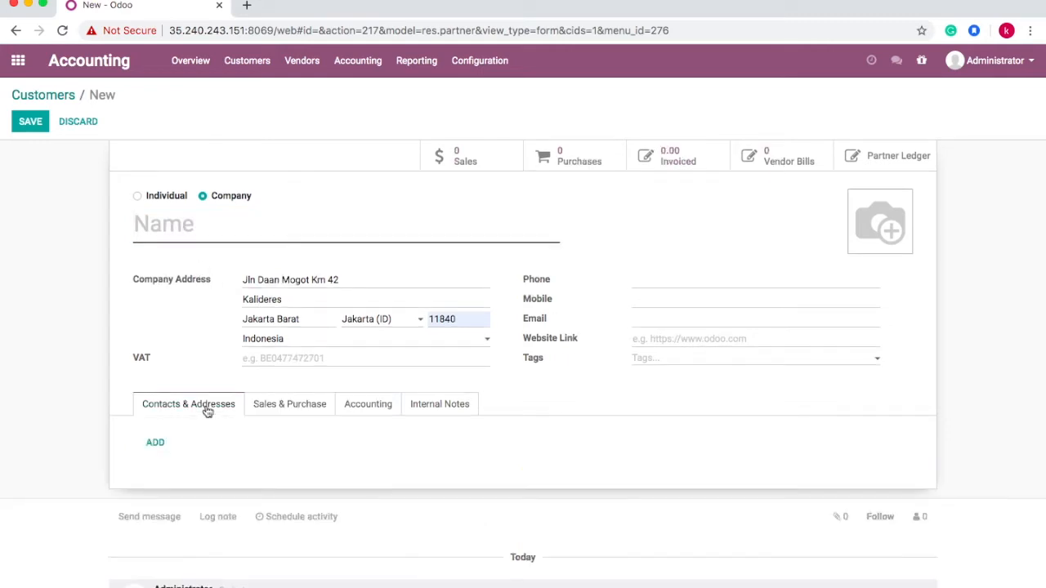
pyautogui.click(184, 226)
pyautogui.write('Agung Perkas')
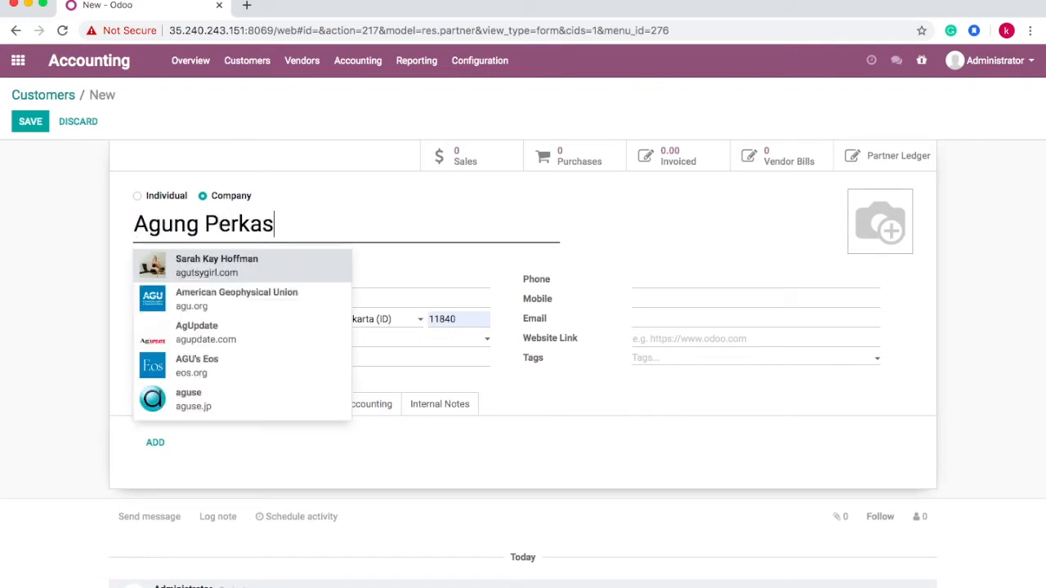
pyautogui.write('a')
pyautogui.press('Escape')
pyautogui.write(', PT')
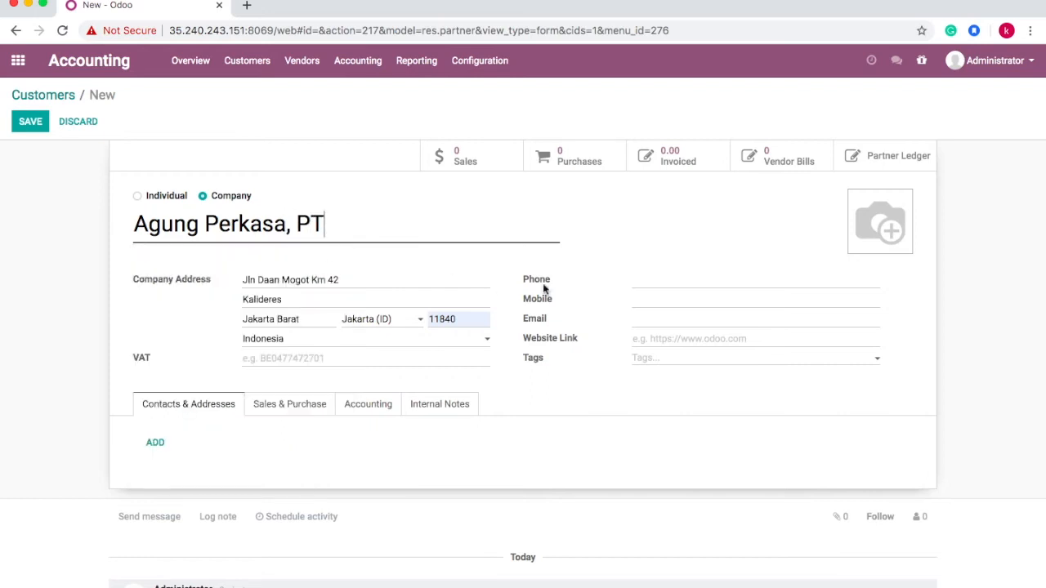
# - Enter the company's phone number and save the customer record
pyautogui.click(655, 280)
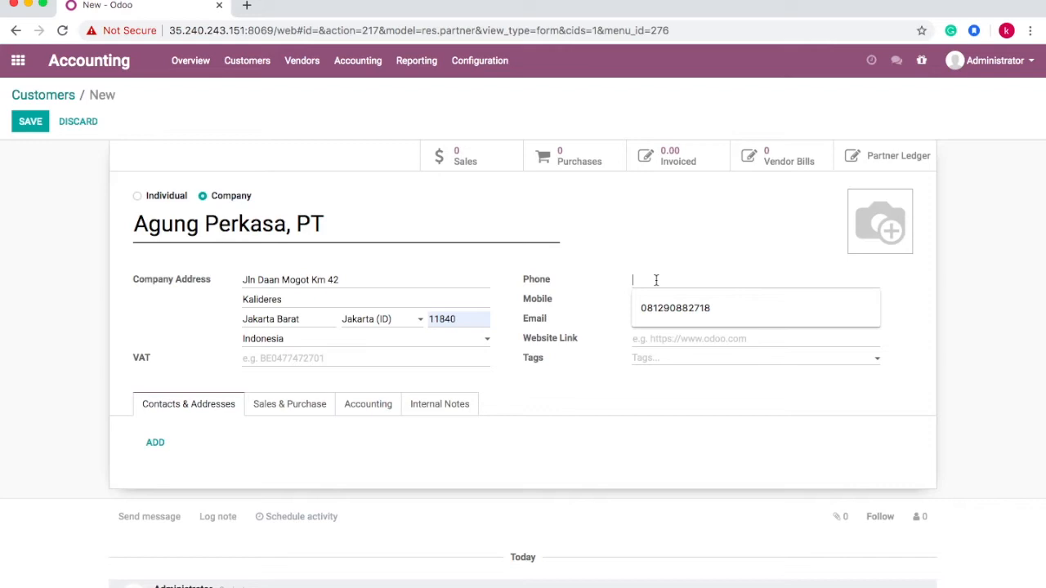
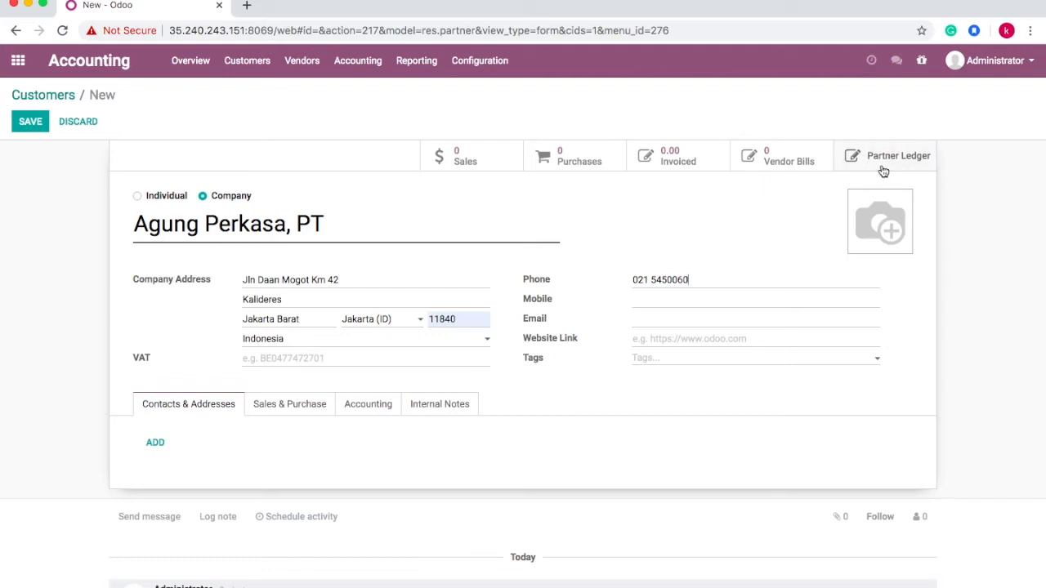
pyautogui.click(30, 127)
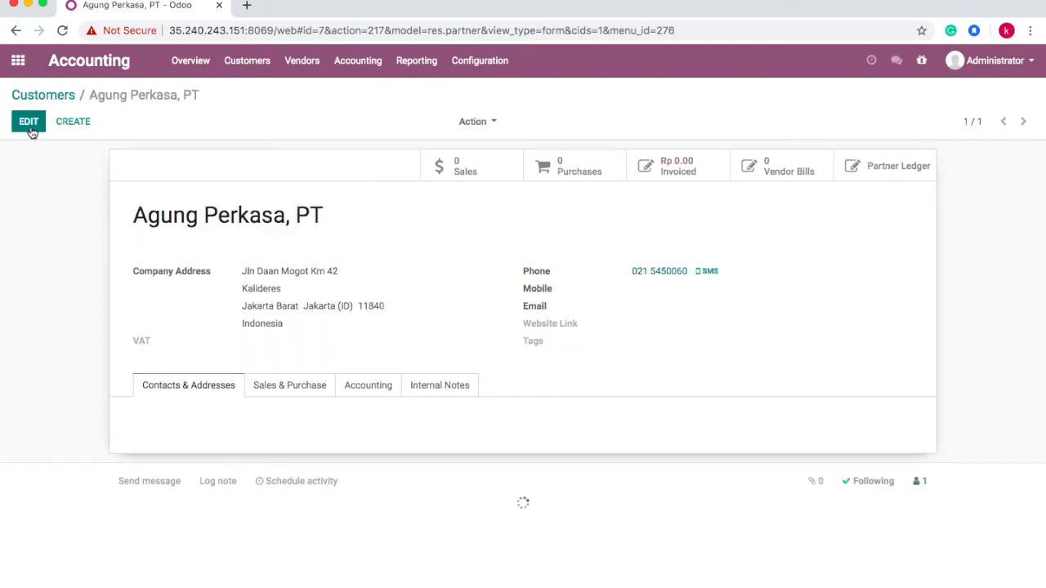
# - Go to the Vendors > Vendors page, which has no vendors yet
pyautogui.click(307, 64)
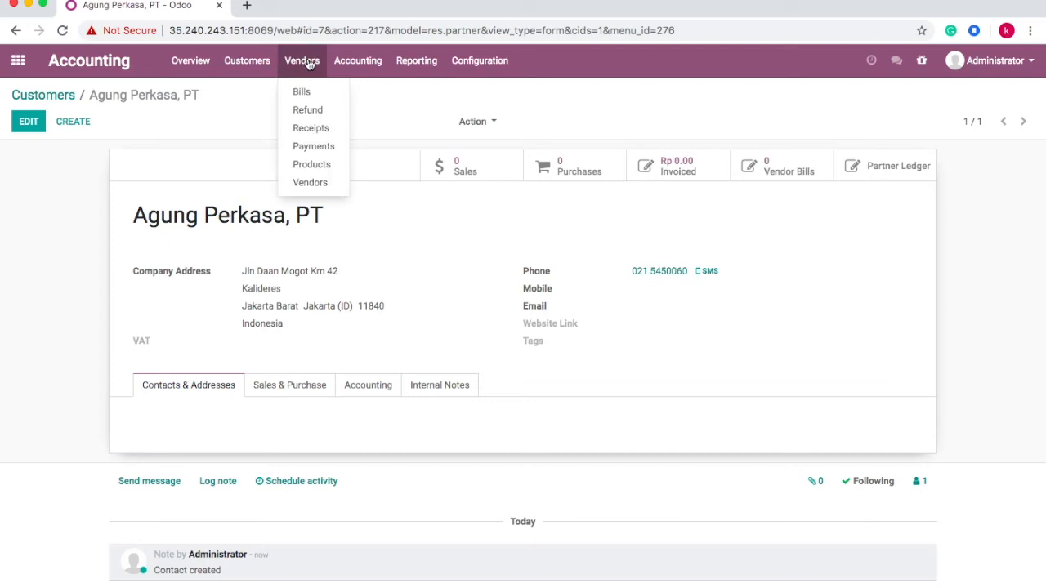
pyautogui.click(314, 183)
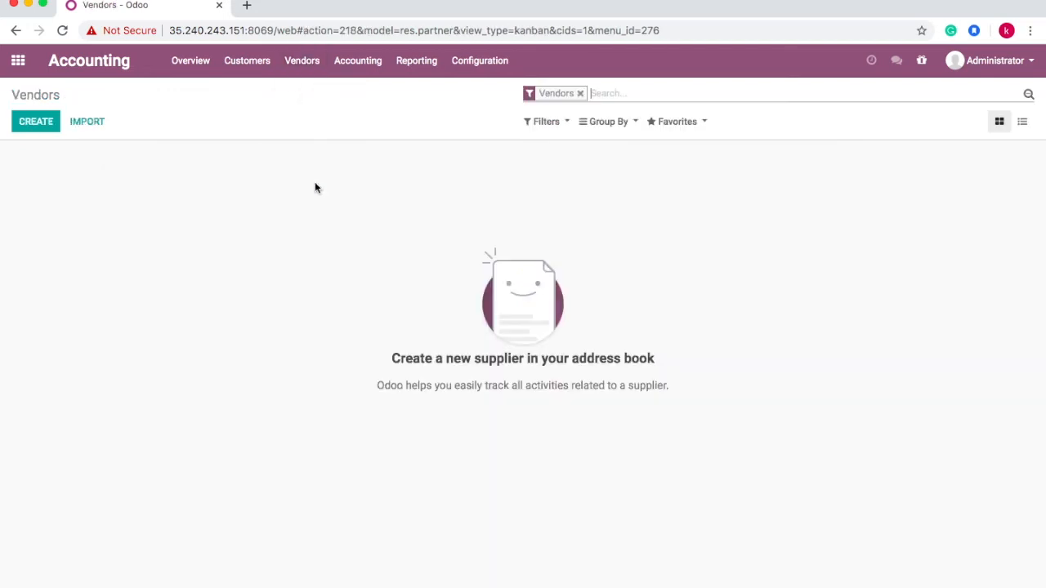
# - Create vendor 'PT Baja Perkasa Prima' and enter its street address
pyautogui.click(35, 124)
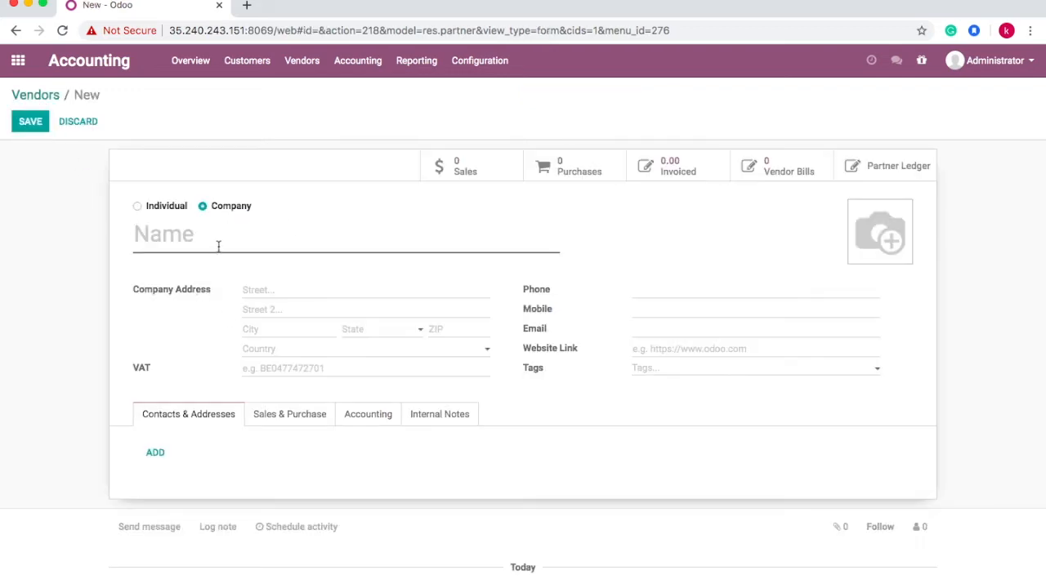
pyautogui.write('PT Baj')
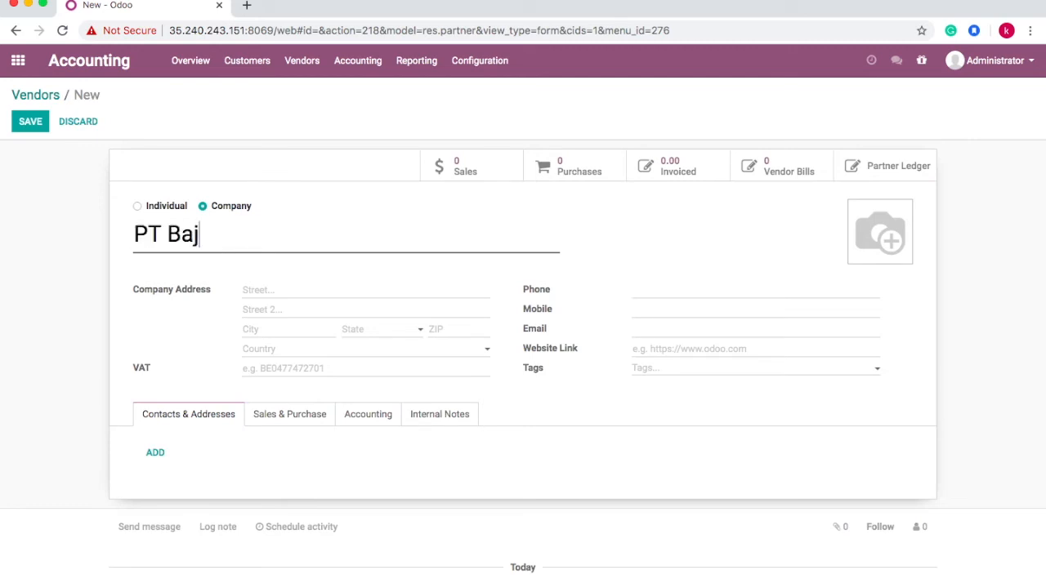
pyautogui.write('a Per')
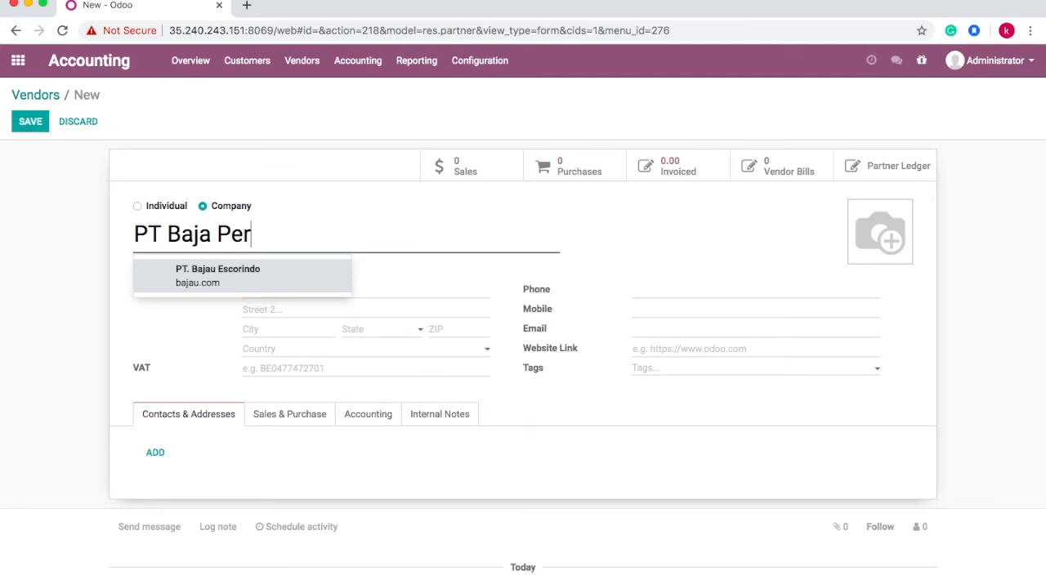
pyautogui.write('kasa Prima')
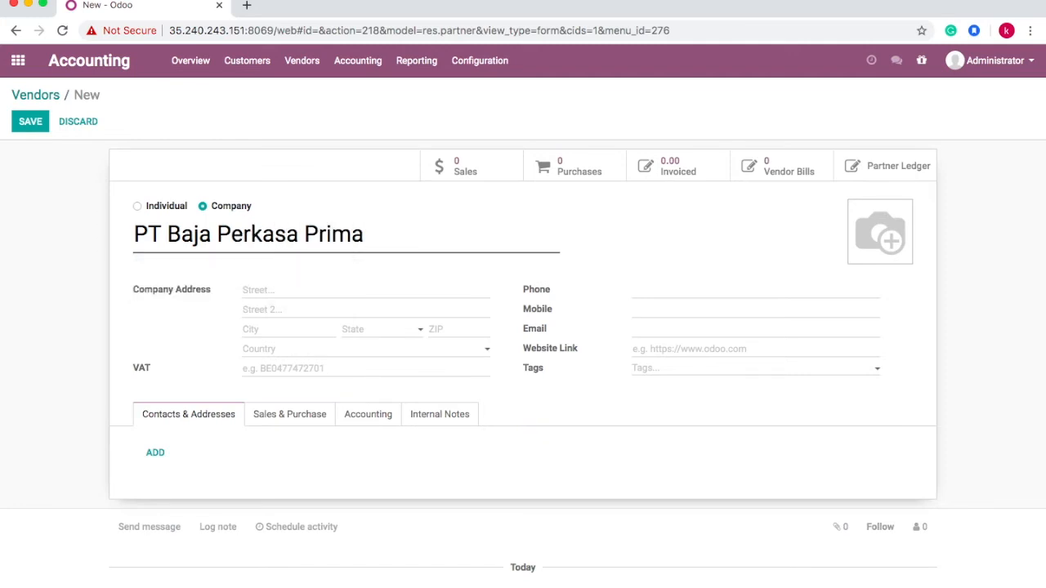
pyautogui.click(273, 288)
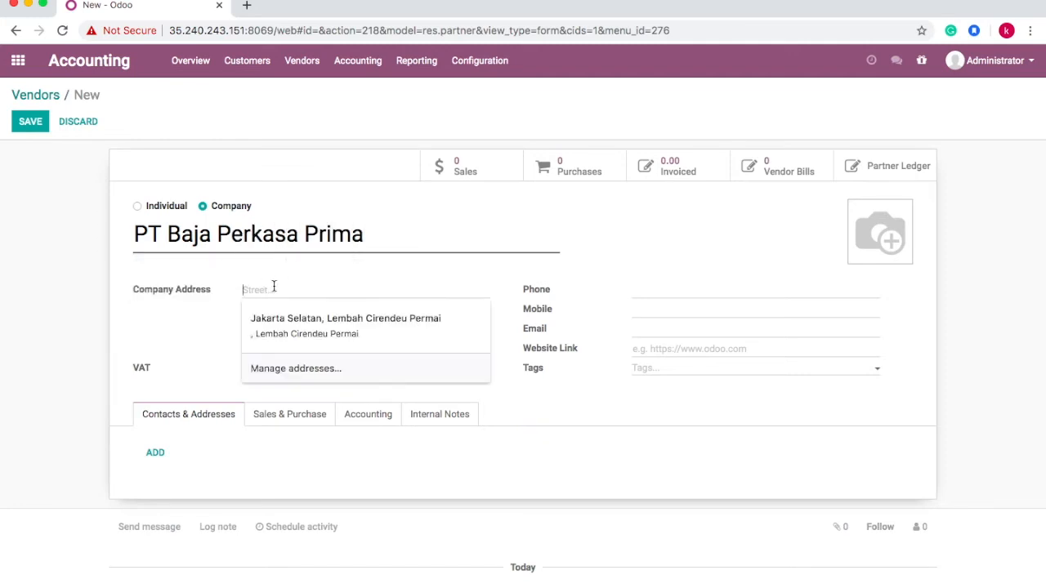
pyautogui.press('Escape')
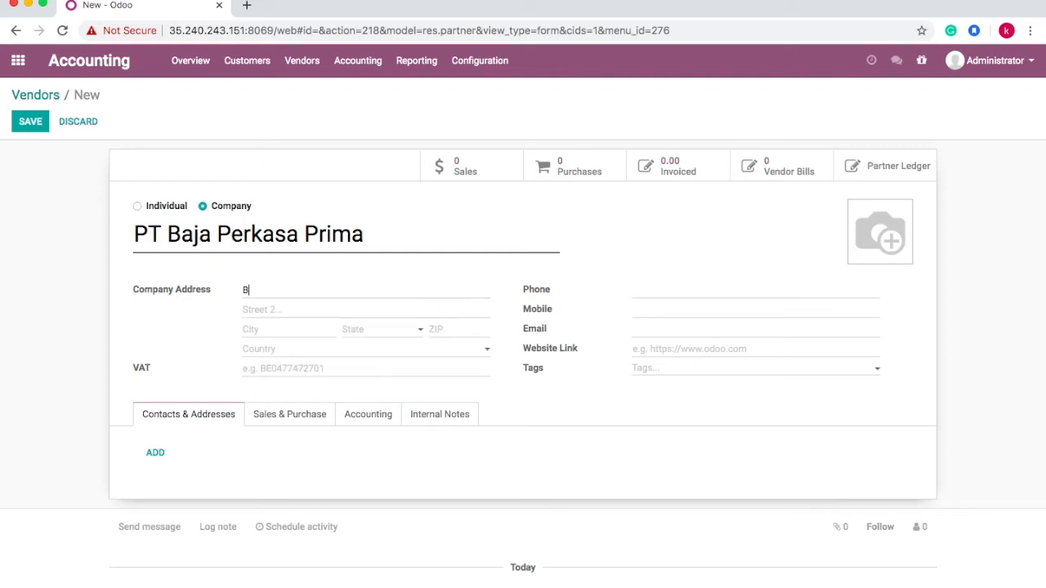
# - Leave the second street line blank, set city to Bodor, and add the vendor's phone number
pyautogui.click(261, 309)
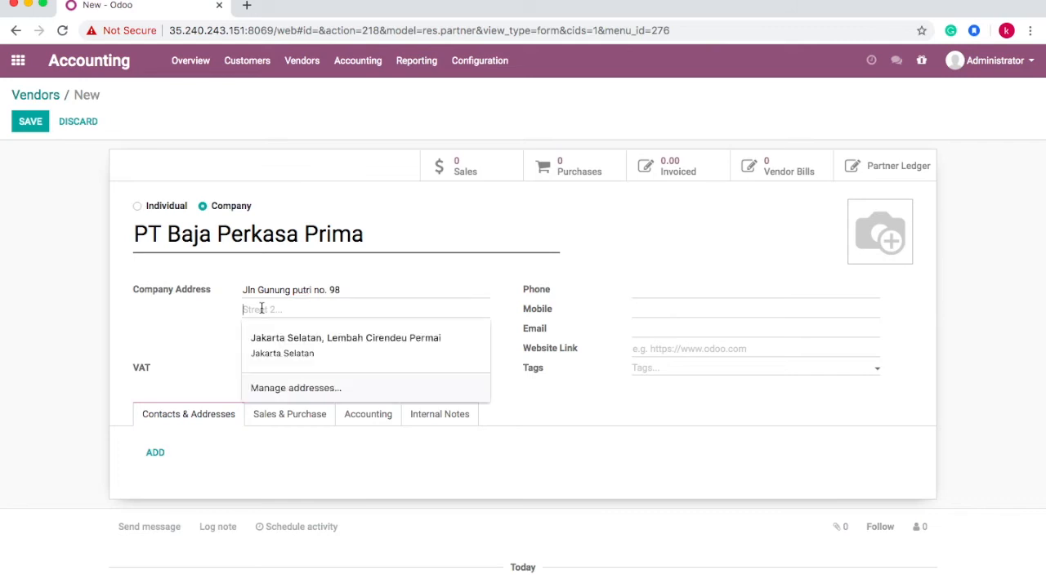
pyautogui.write('Bogor')
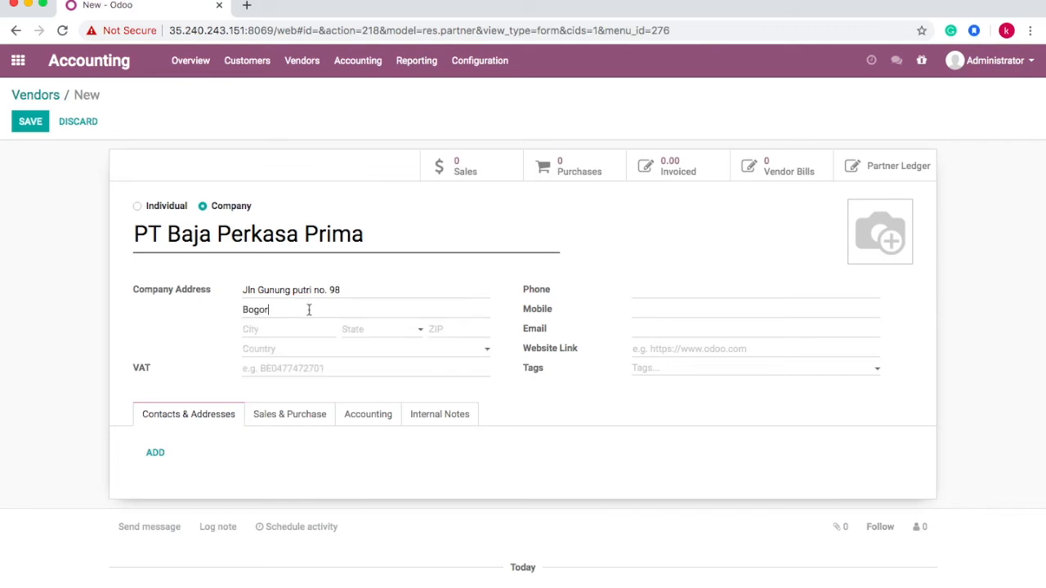
pyautogui.press('BackSpace')
pyautogui.press('BackSpace')
pyautogui.press('BackSpace')
pyautogui.press('BackSpace')
pyautogui.press('BackSpace')
pyautogui.click(307, 329)
pyautogui.write('Bodor')
pyautogui.click(637, 292)
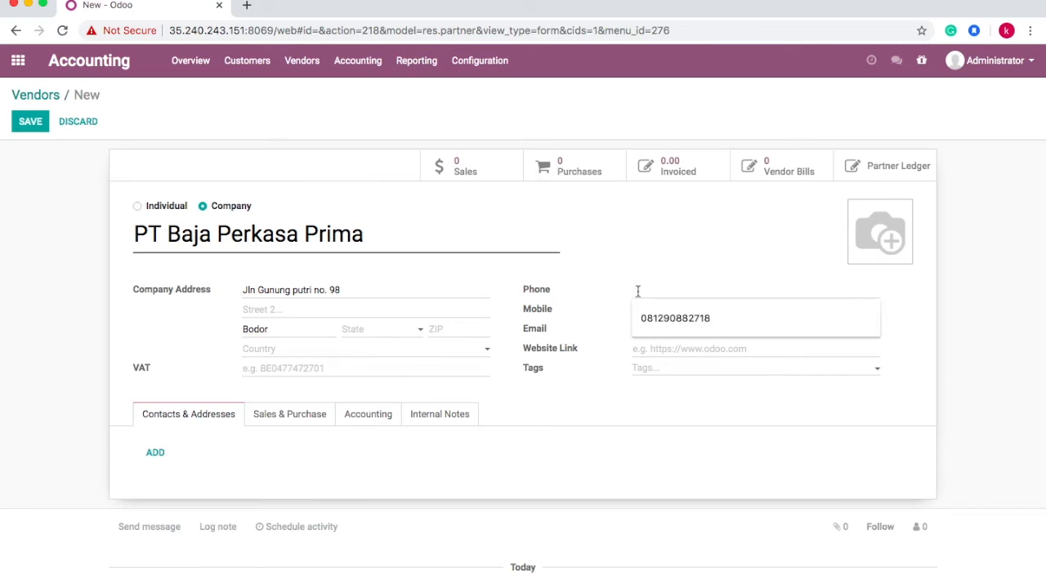
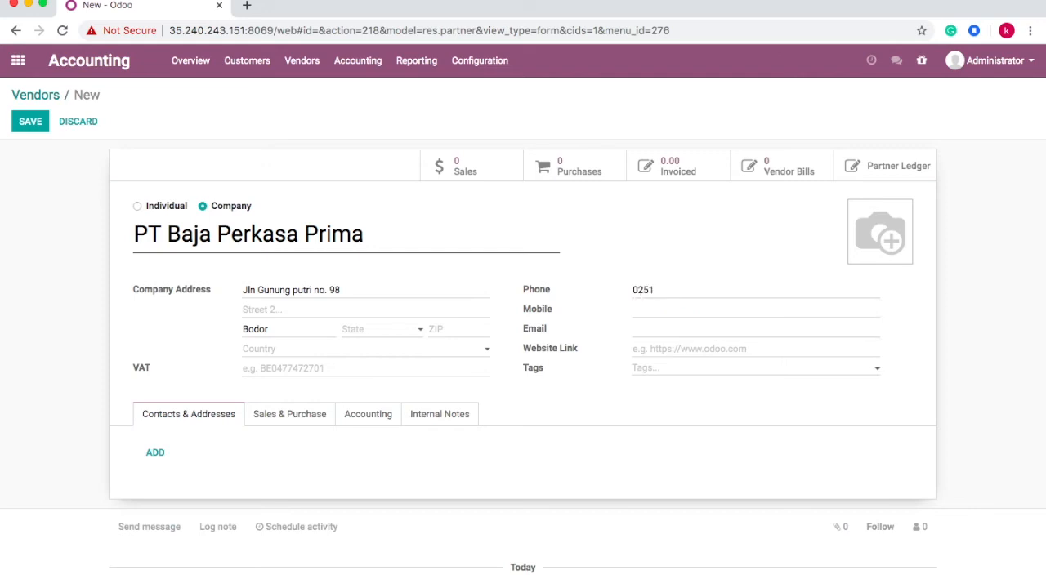
pyautogui.click(374, 423)
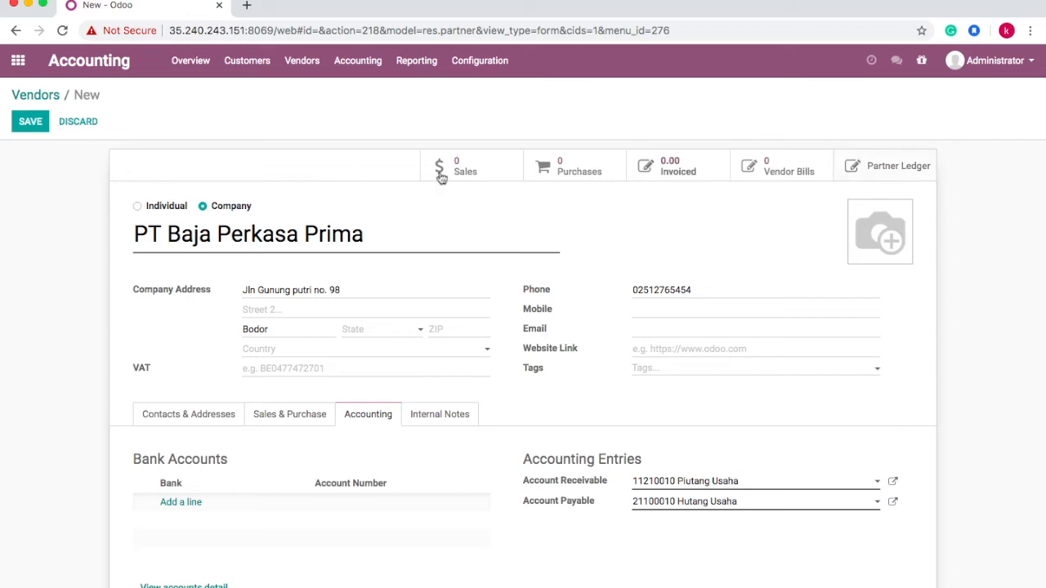
# - Save PT Baja Perkasa Prima after checking its 11210010 receivable and 21100010 payable accounts
pyautogui.click(22, 127)
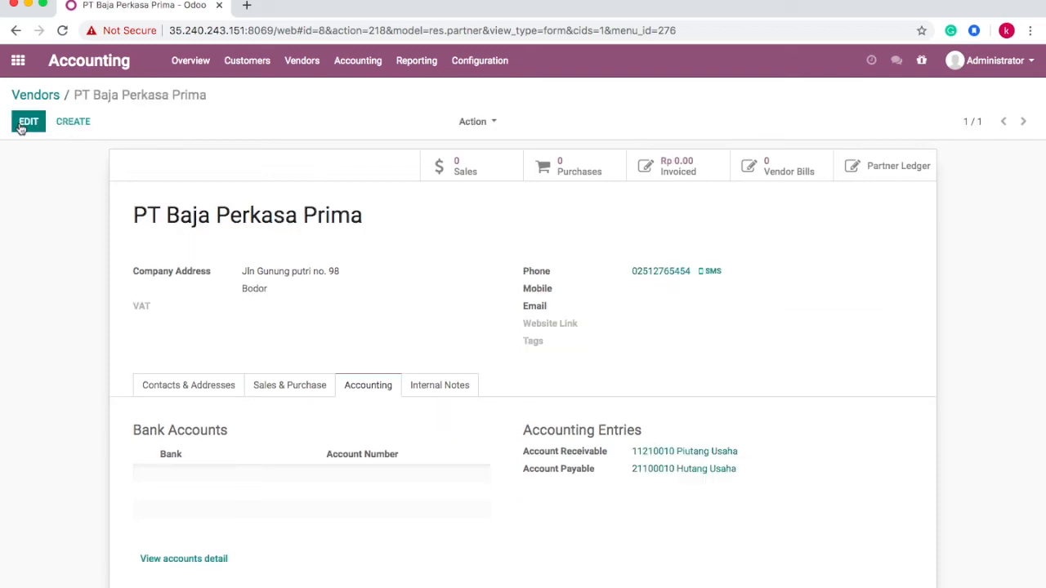
# - Open the Customers > Products list and start a new blank product
pyautogui.click(237, 63)
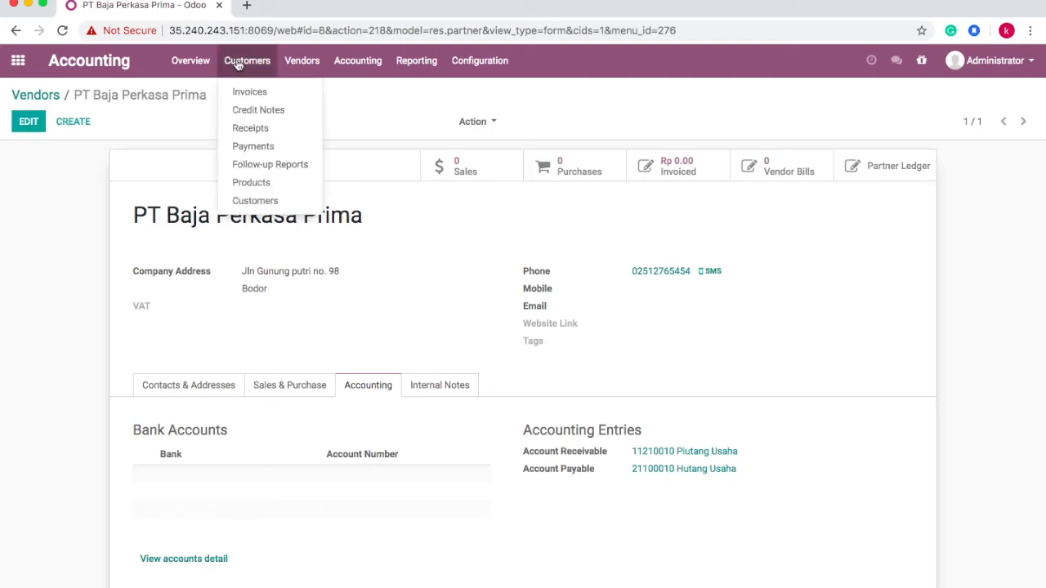
pyautogui.click(250, 183)
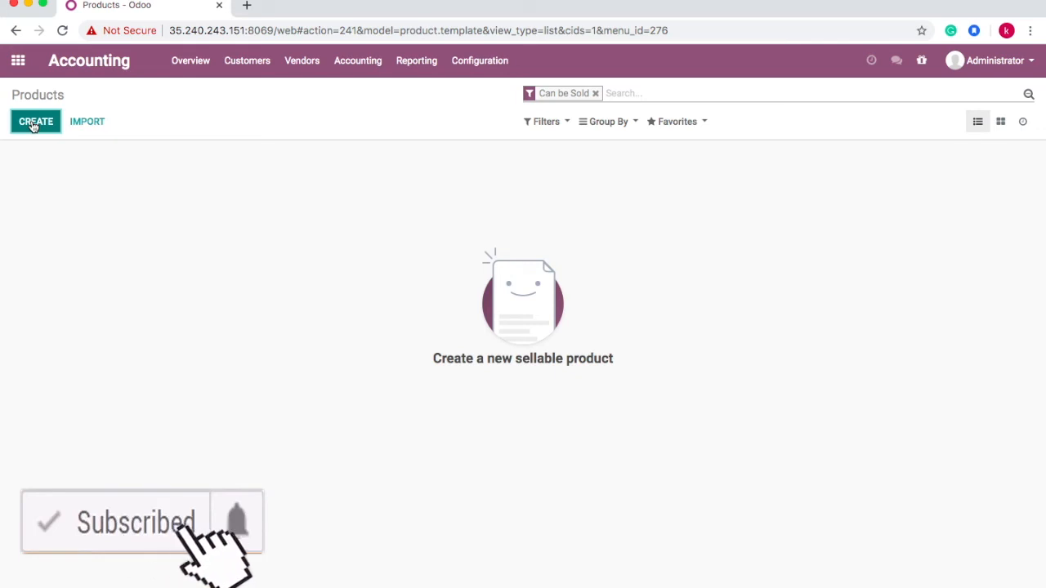
pyautogui.click(33, 125)
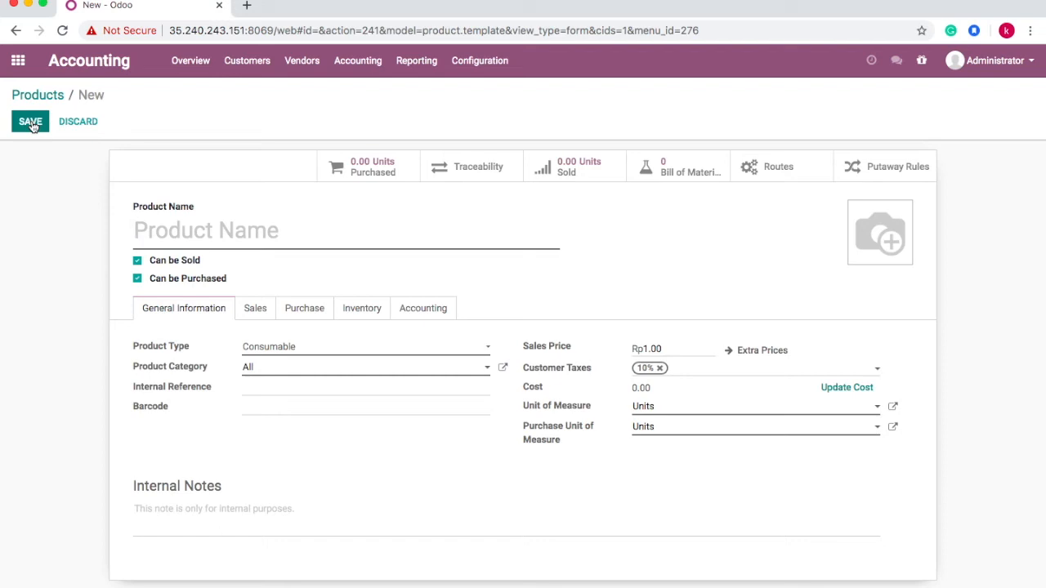
# - Enter 'Product 1' as the product name, keeping Can be Sold and Can be Purchased checked
pyautogui.write('Product 1')
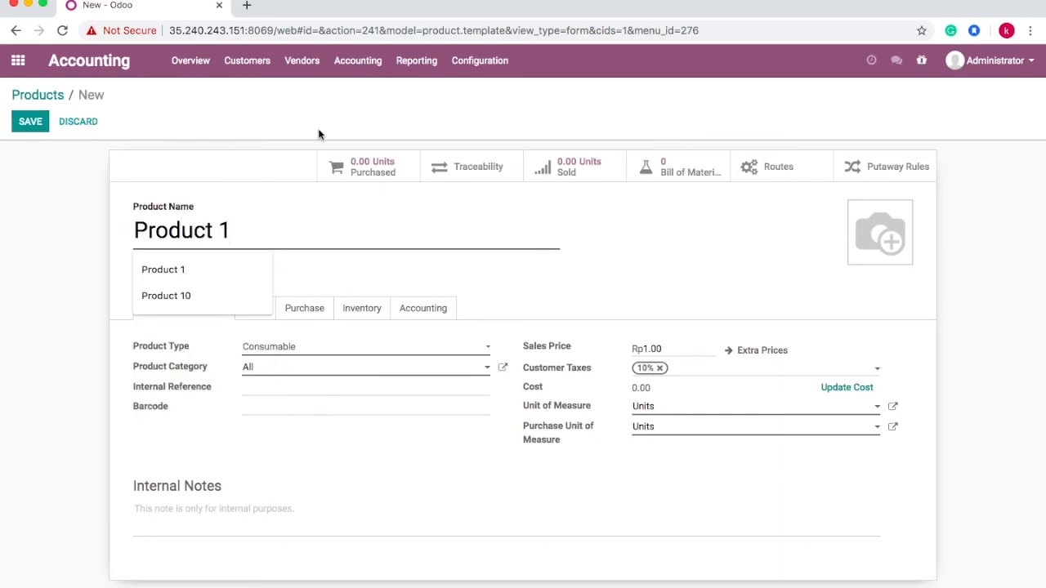
pyautogui.click(627, 262)
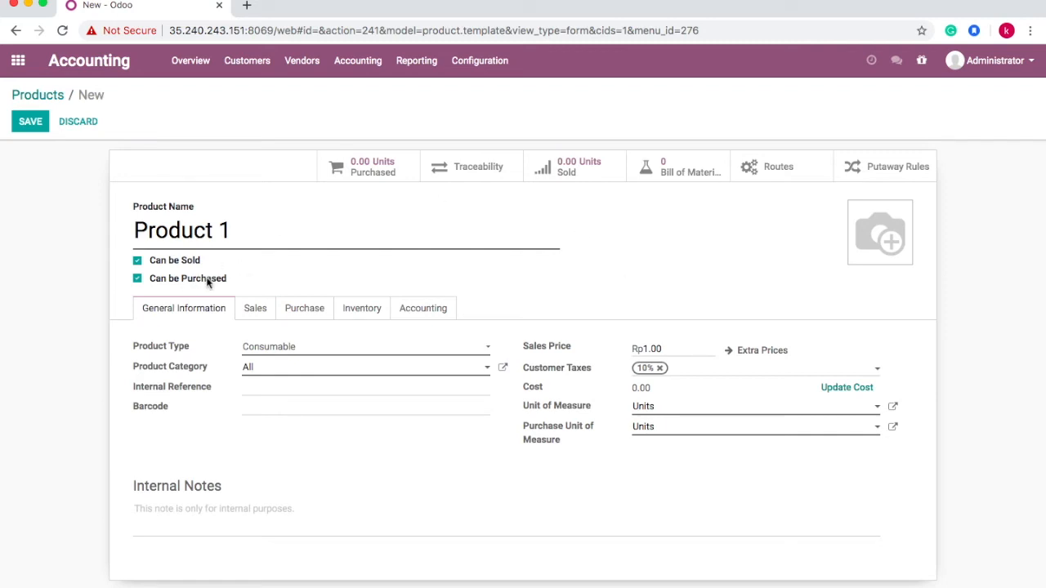
pyautogui.moveTo(855, 251)
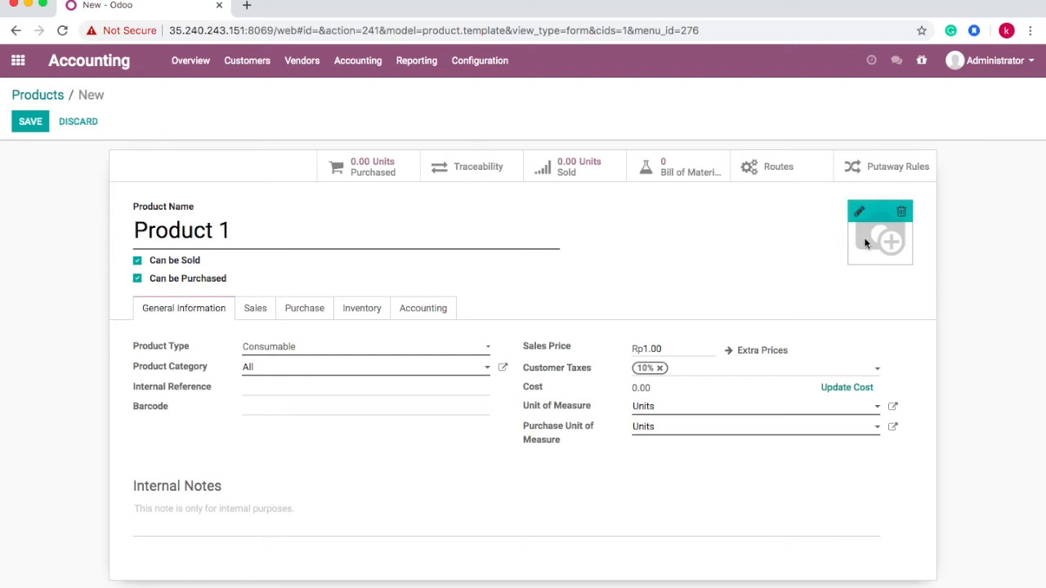
pyautogui.click(138, 262)
pyautogui.click(137, 278)
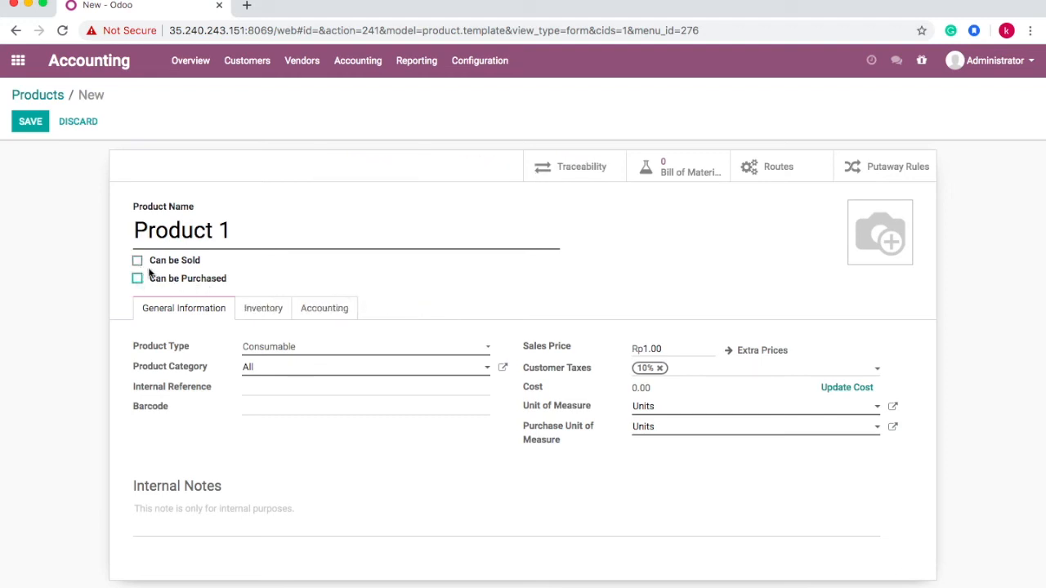
pyautogui.click(137, 262)
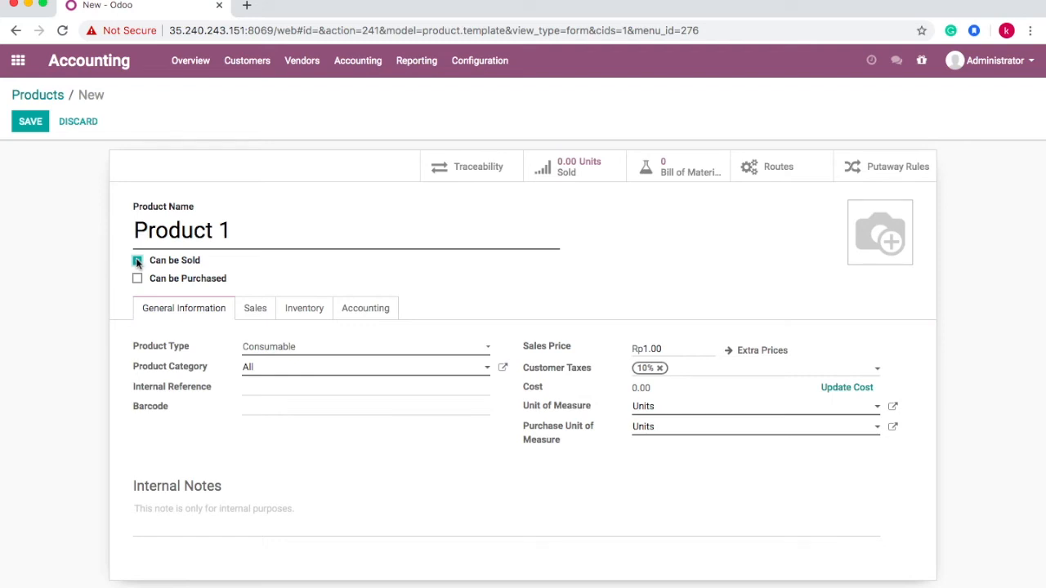
pyautogui.click(137, 278)
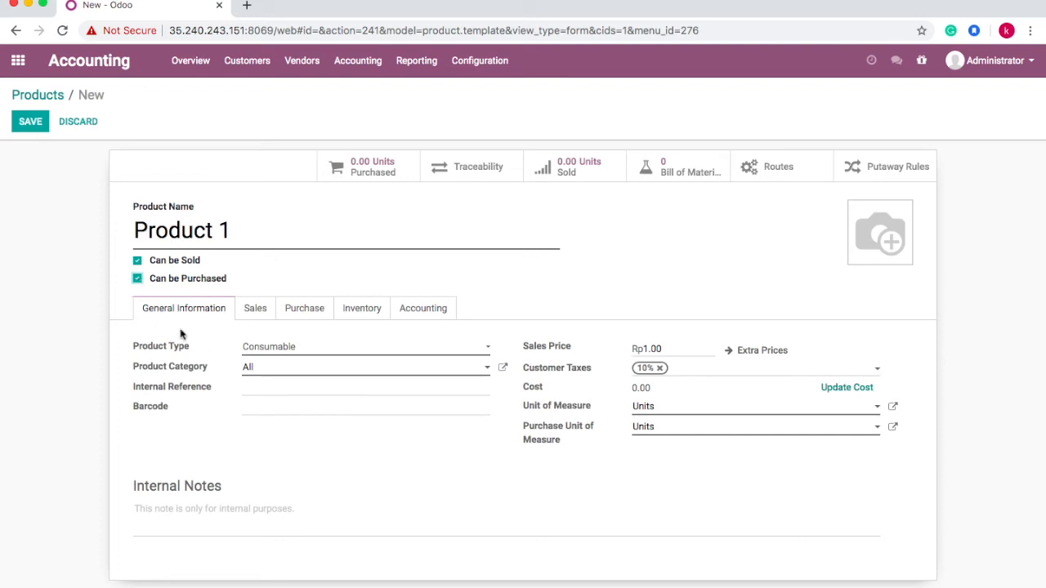
# - Change Product 1's type to Storable Product and open the category dropdown
pyautogui.click(279, 350)
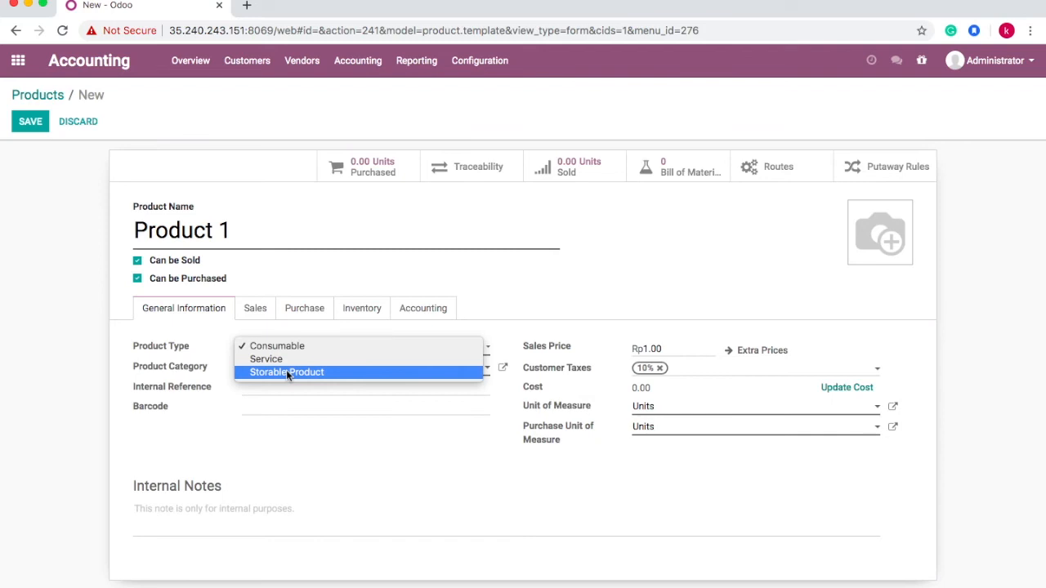
pyautogui.click(286, 373)
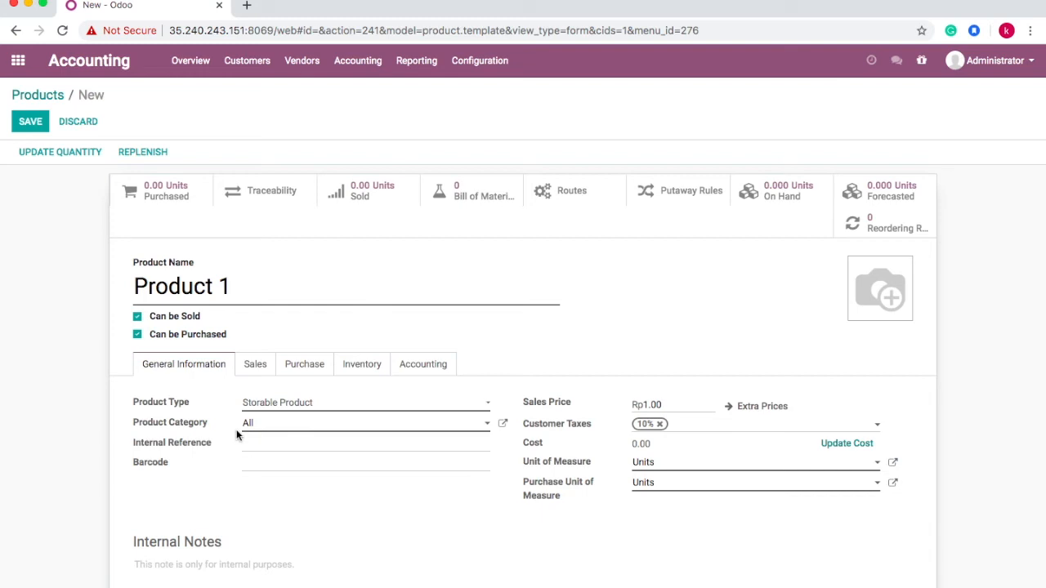
pyautogui.click(290, 424)
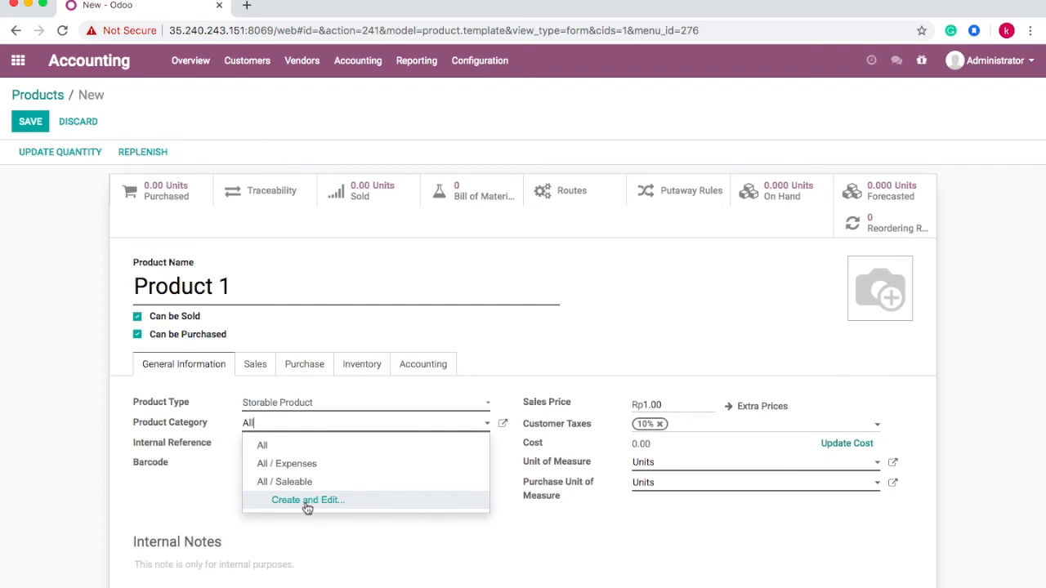
# - Create a new product category from the dropdown, naming it 'Group Baja'
pyautogui.click(306, 503)
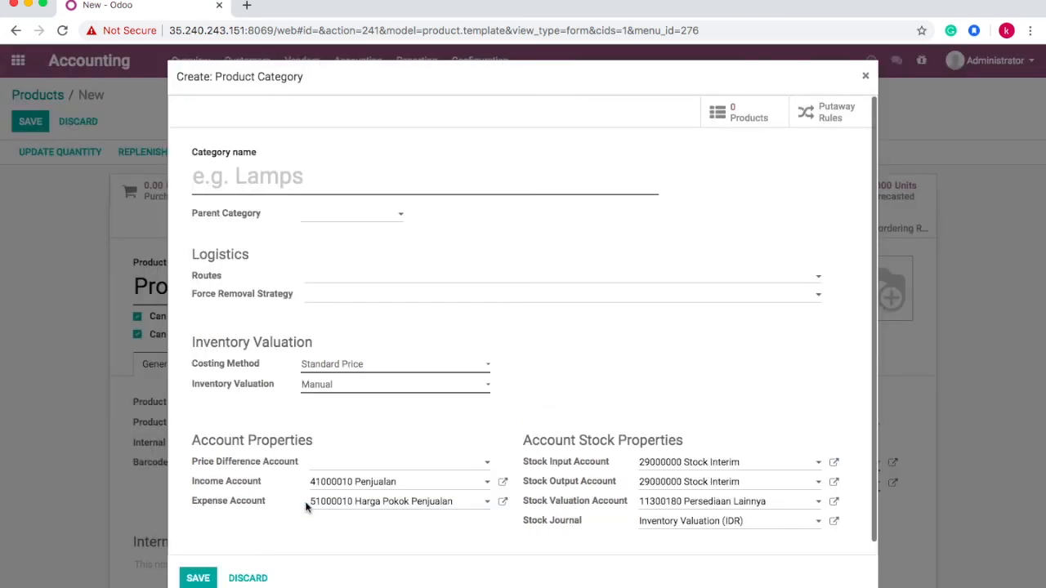
pyautogui.write('Group ')
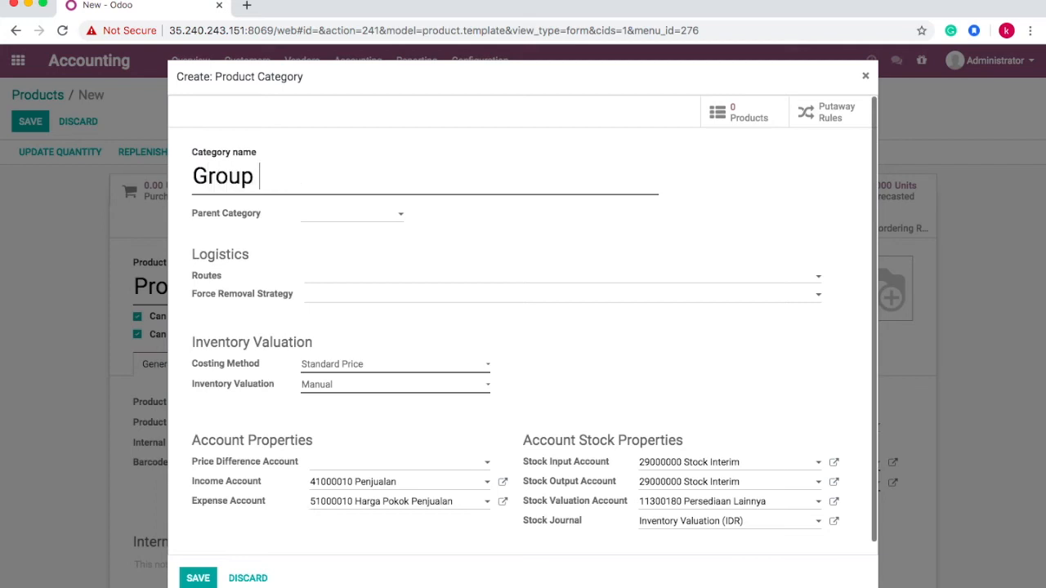
pyautogui.write('Baja')
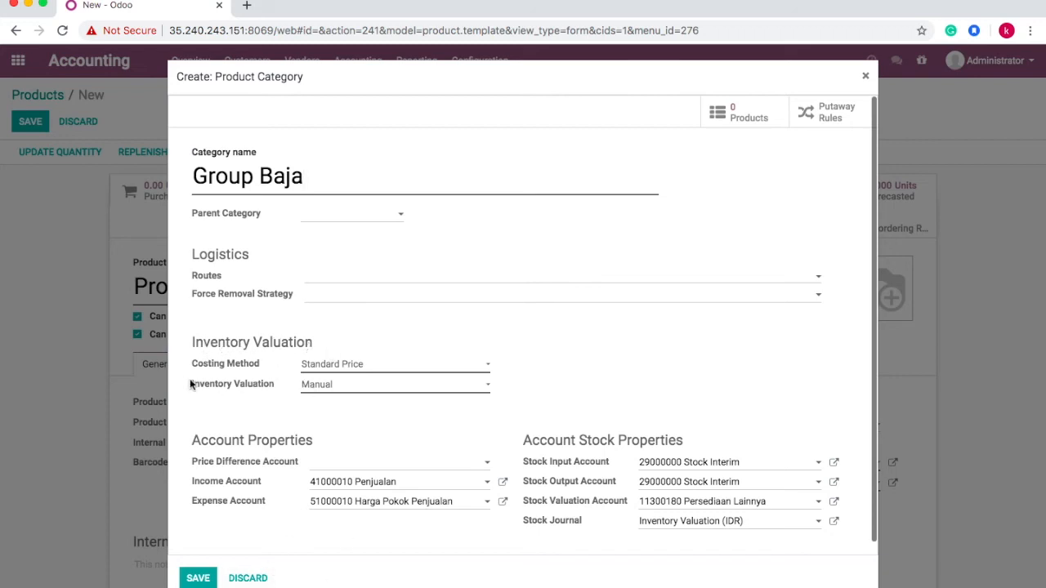
pyautogui.click(372, 362)
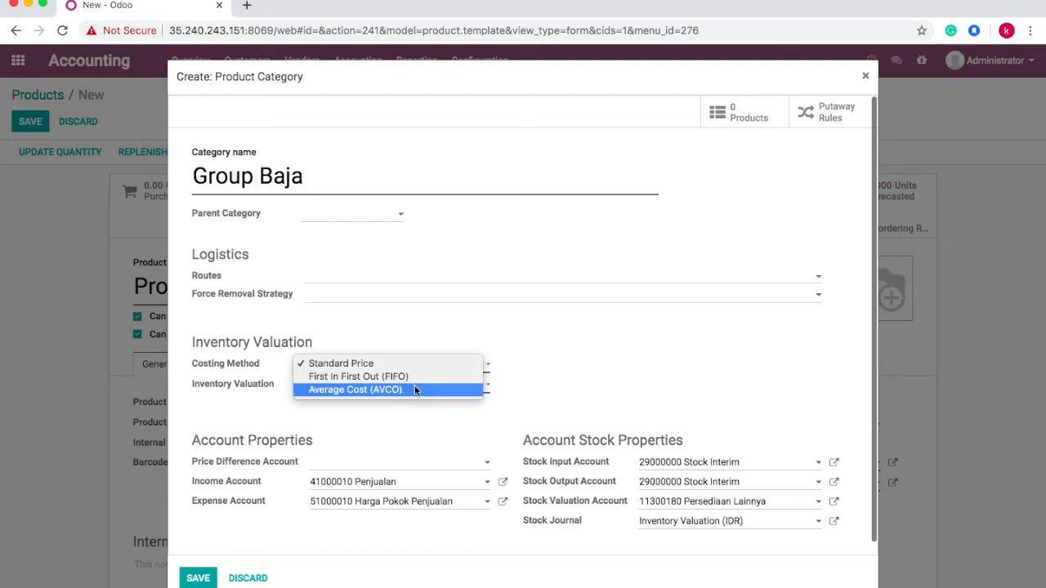
# - Choose Average Cost (AVCO) costing and Automated inventory valuation for Group Baja
pyautogui.click(414, 390)
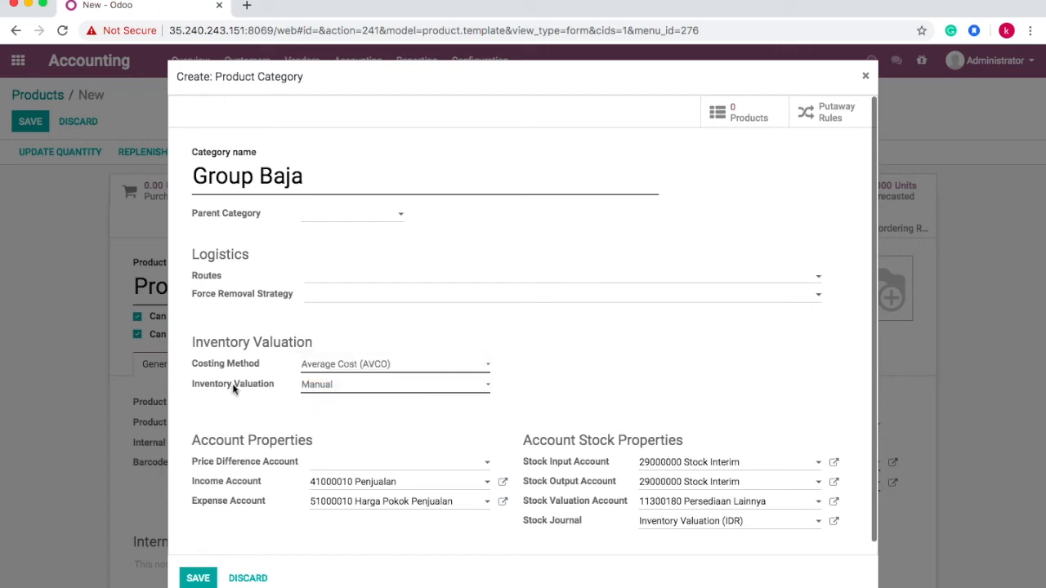
pyautogui.click(343, 387)
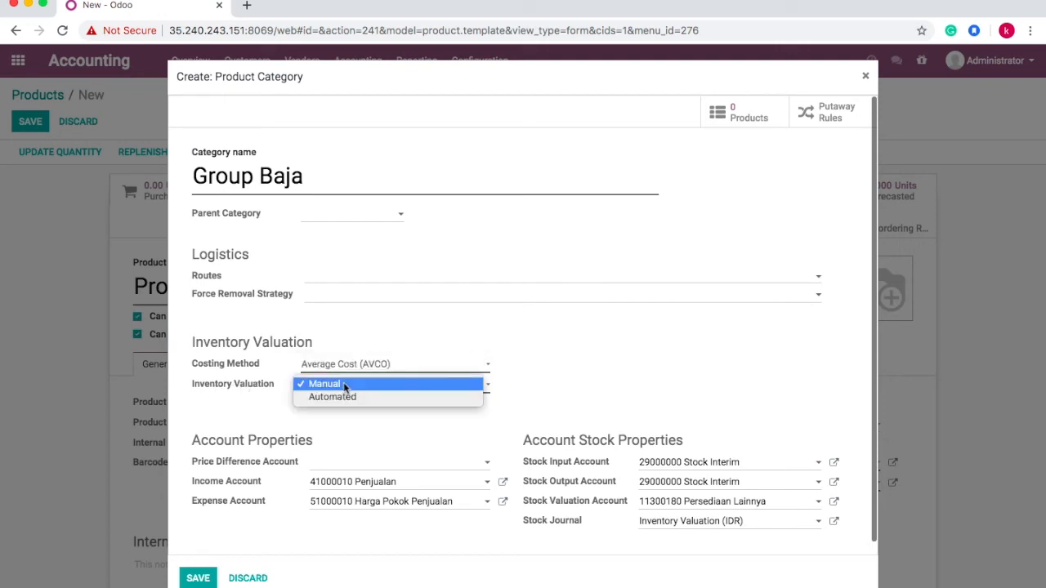
pyautogui.click(345, 397)
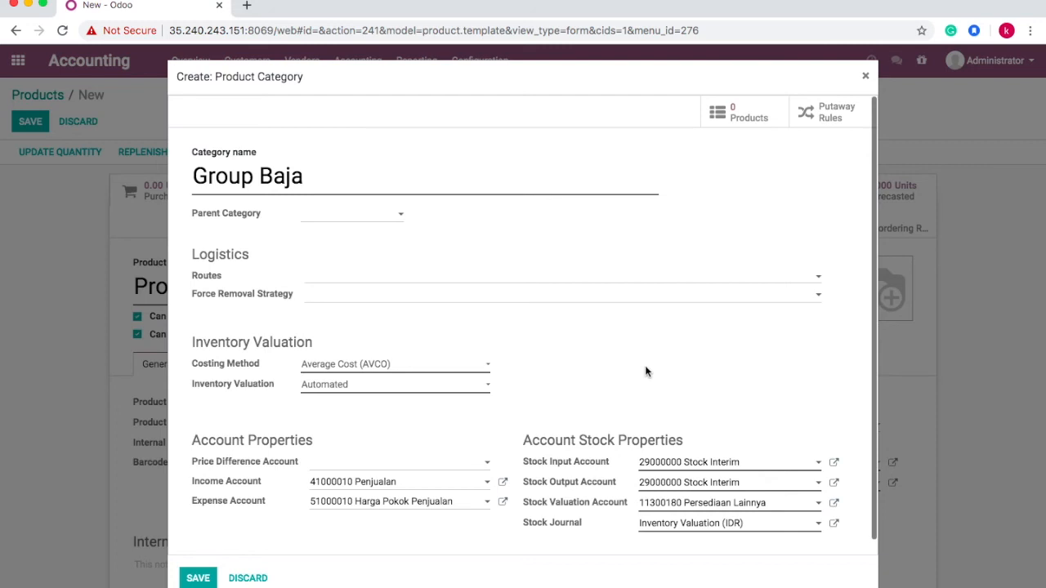
# - Check the expense account options for Group Baja, leave them unchanged, and save the new category
pyautogui.scroll(-1, 645, 372)
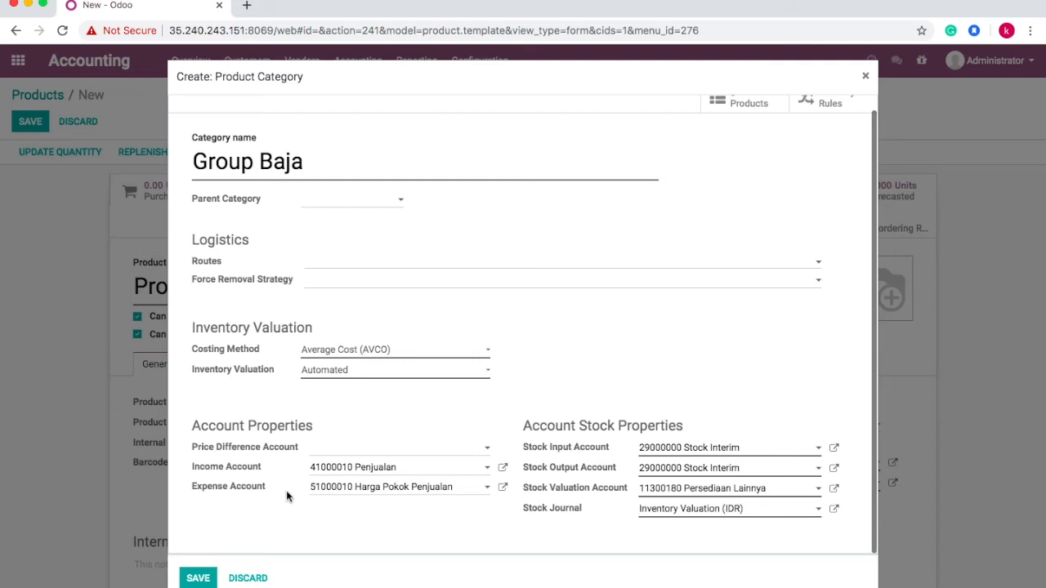
pyautogui.click(470, 490)
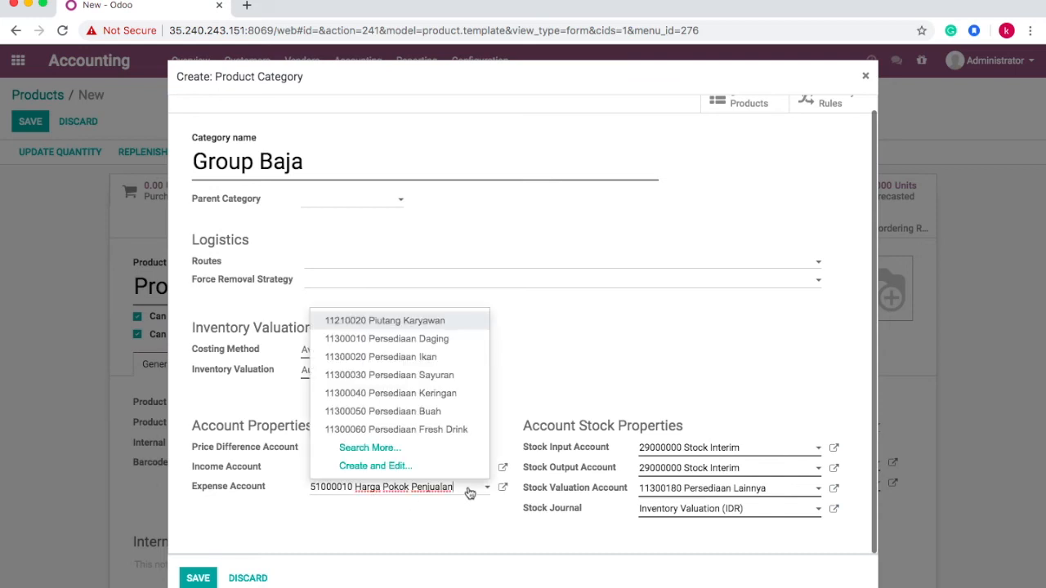
pyautogui.click(642, 338)
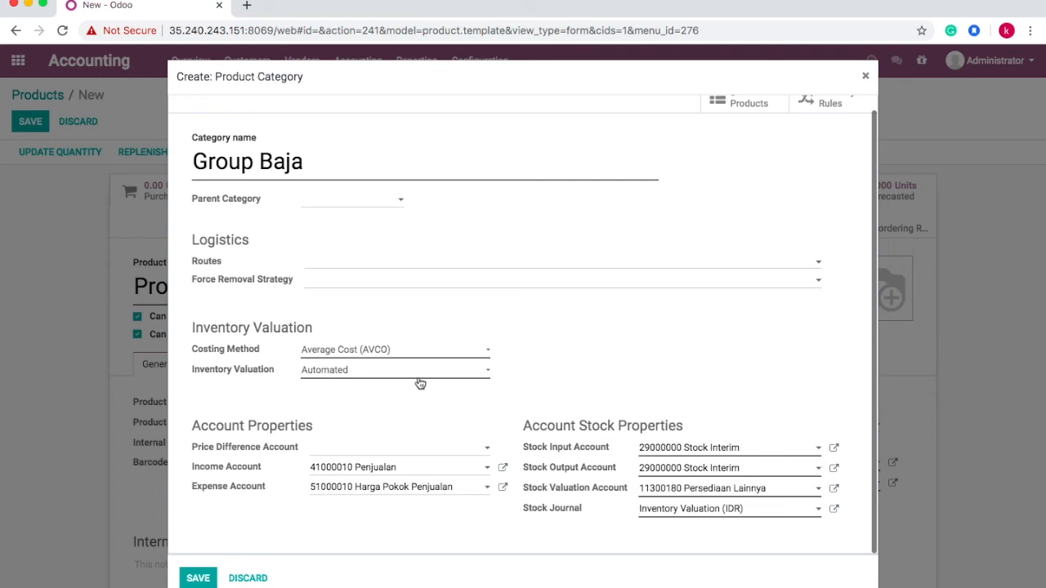
pyautogui.click(197, 579)
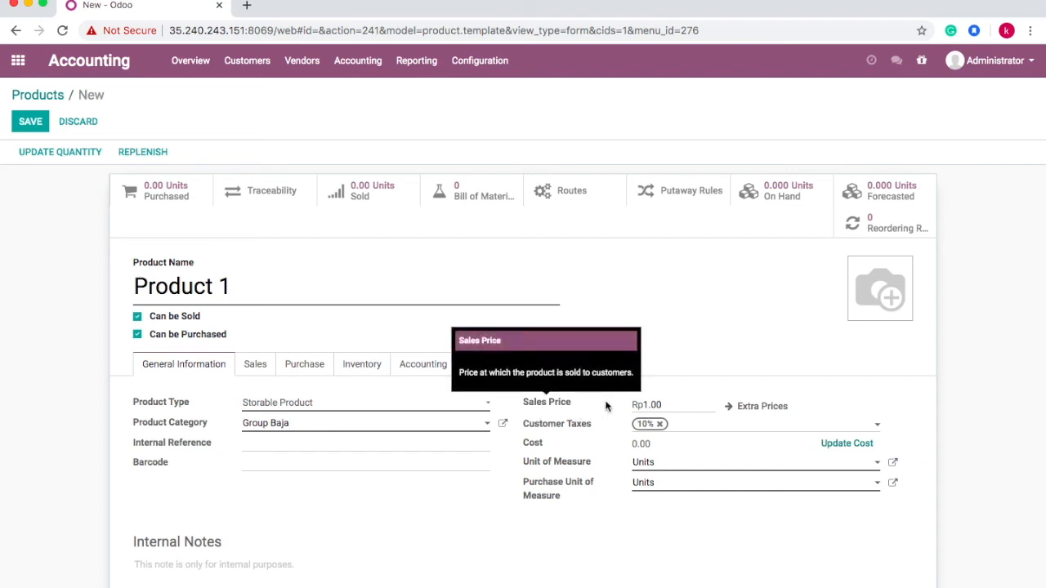
# - Begin editing Product 1's Rp1.00 sales price, now under category Group Baja
pyautogui.click(678, 408)
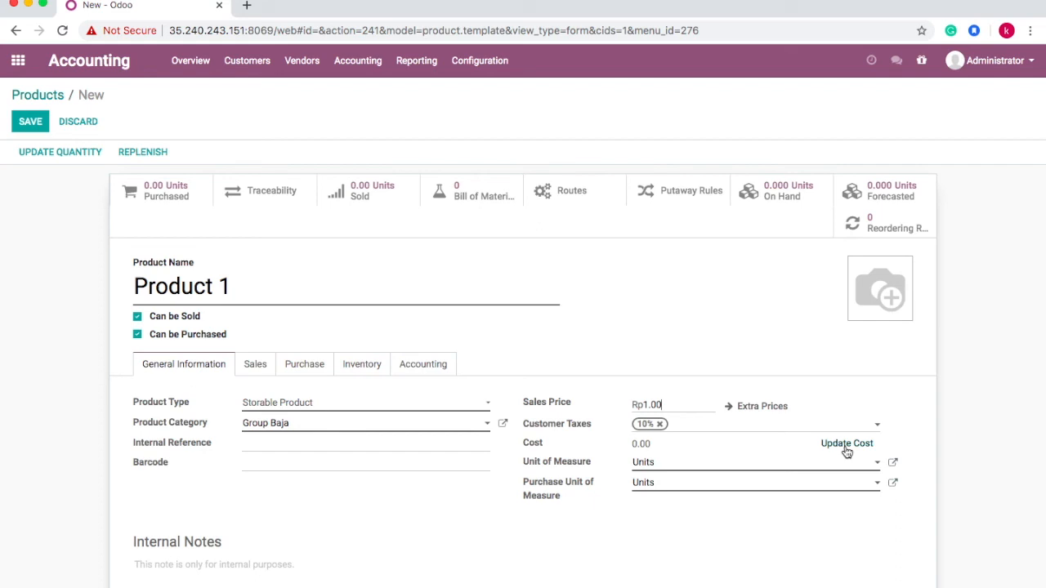
# - Update Product 1's cost from 0.00 to Rp 50,000.00
pyautogui.click(846, 452)
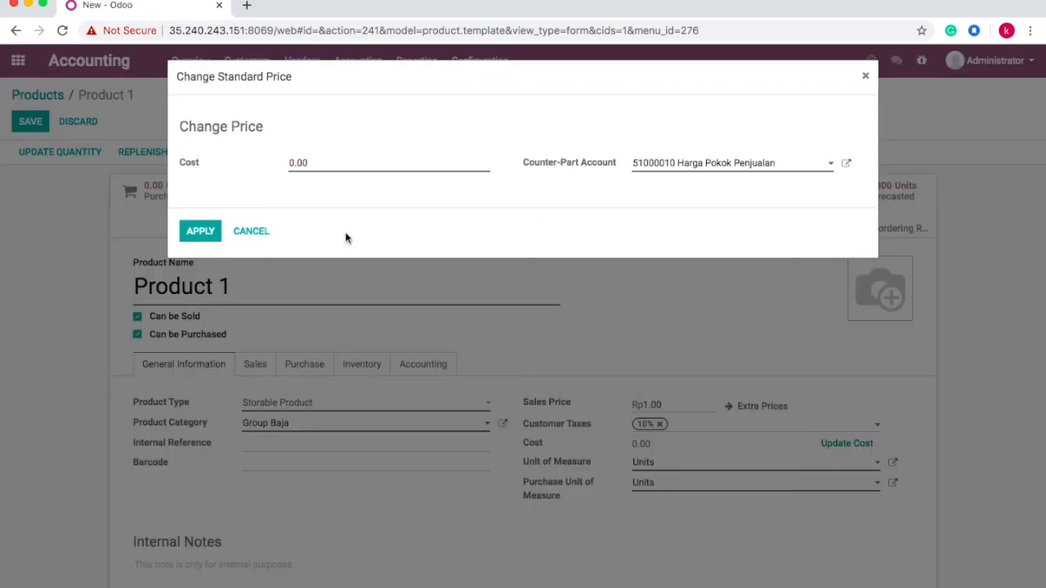
pyautogui.click(374, 168)
pyautogui.press('BackSpace')
pyautogui.press('BackSpace')
pyautogui.press('BackSpace')
pyautogui.press('BackSpace')
pyautogui.write('50000')
pyautogui.click(211, 231)
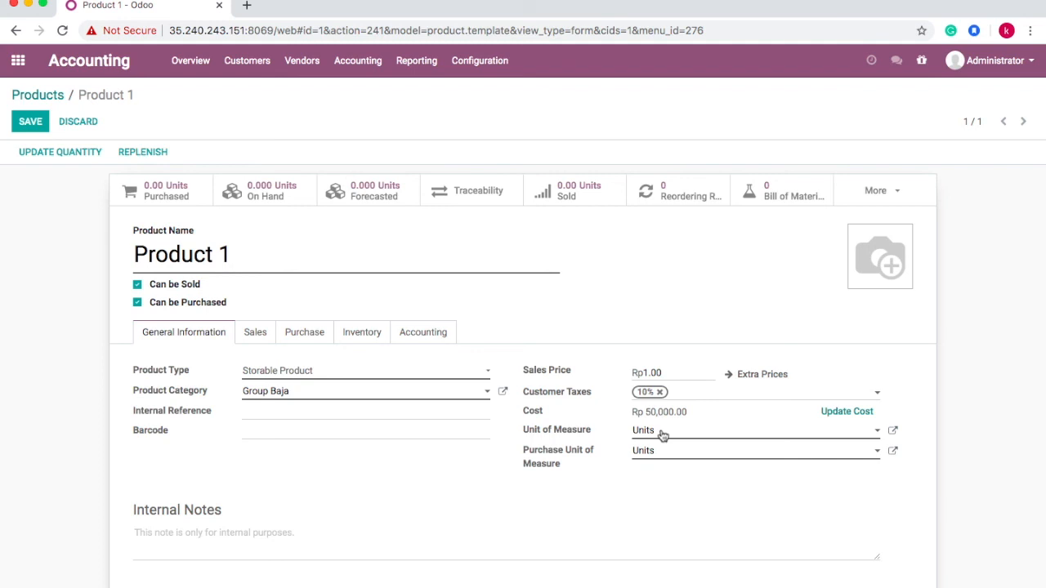
pyautogui.moveTo(537, 472)
# - Keep Units as the purchase unit of measure and enter internal reference RM-001
pyautogui.click(669, 453)
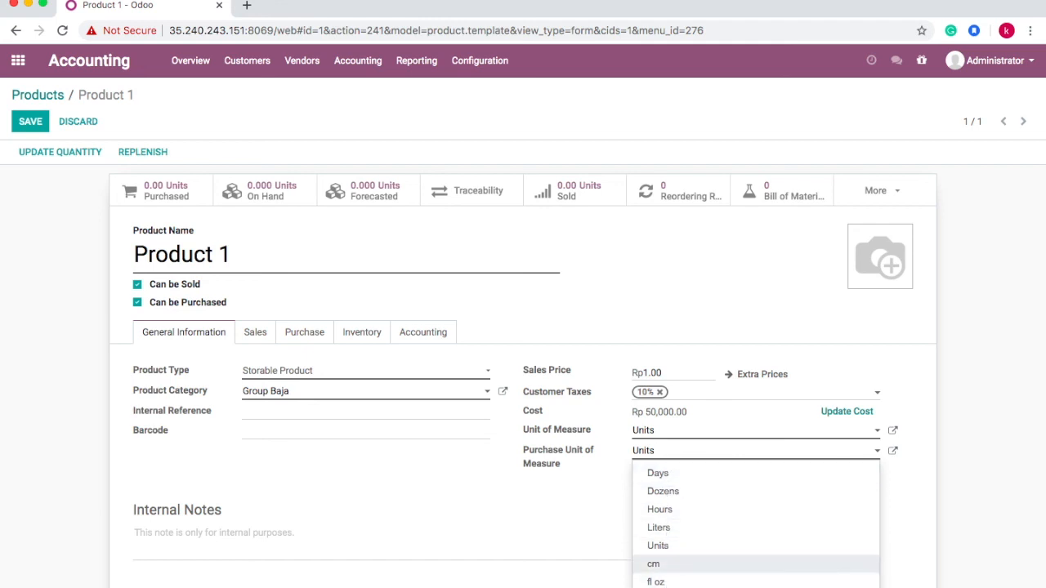
pyautogui.click(557, 517)
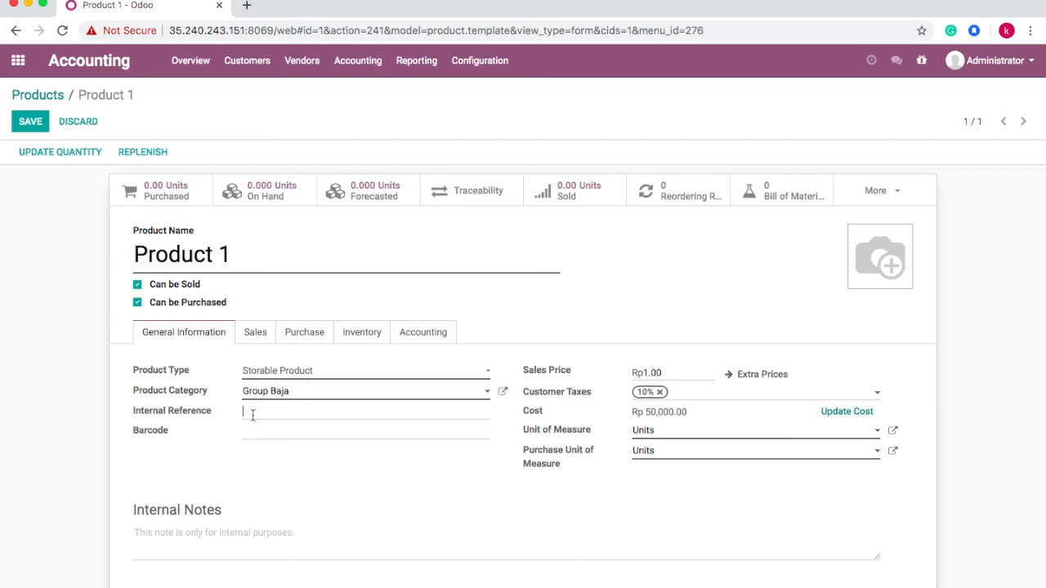
pyautogui.click(252, 416)
pyautogui.write('RM-001')
# - Add barcode 12345abcd and save the product as [RM-001] Product 1
pyautogui.click(271, 431)
pyautogui.write('12345abcd')
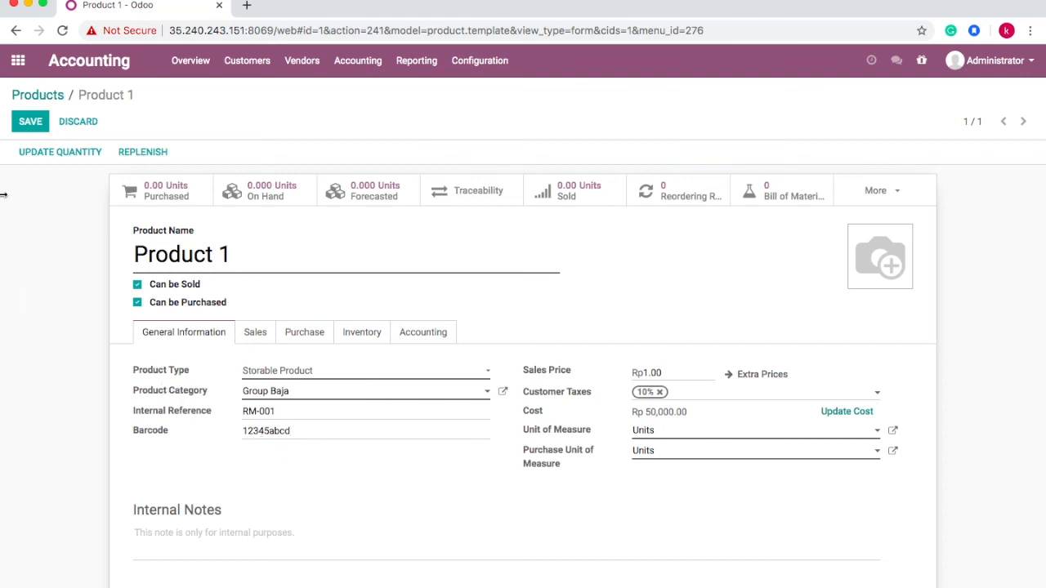
pyautogui.click(28, 124)
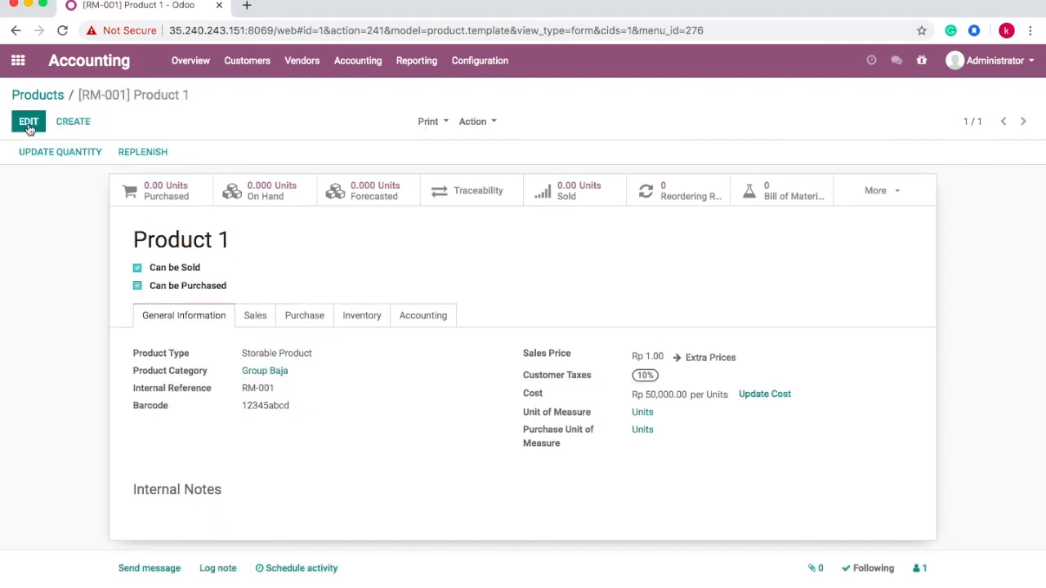
# - Go to the Contacts app and open PT Baja Perkasa Prima for editing
pyautogui.click(47, 96)
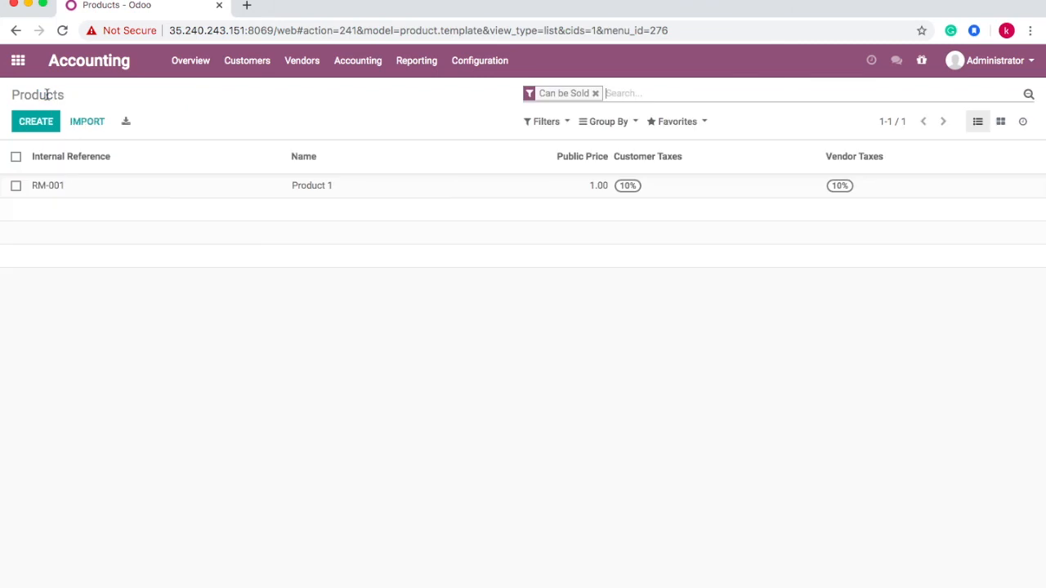
pyautogui.click(19, 63)
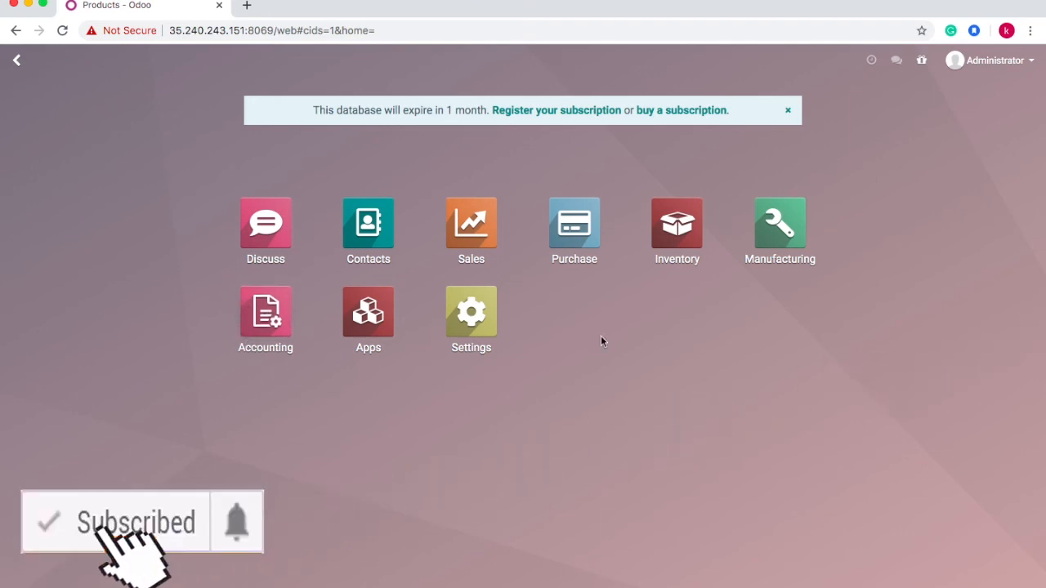
pyautogui.click(378, 229)
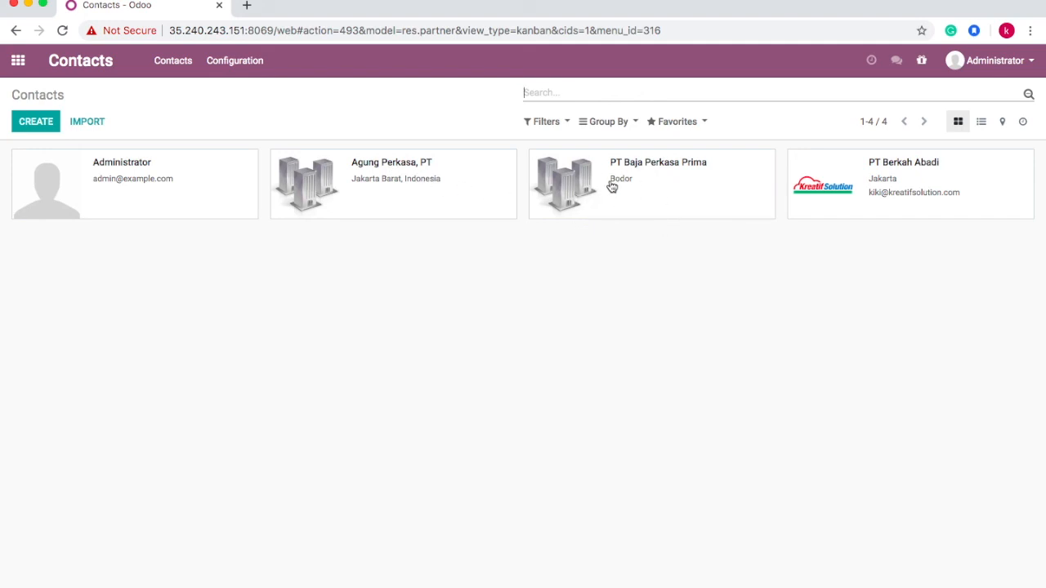
pyautogui.click(698, 195)
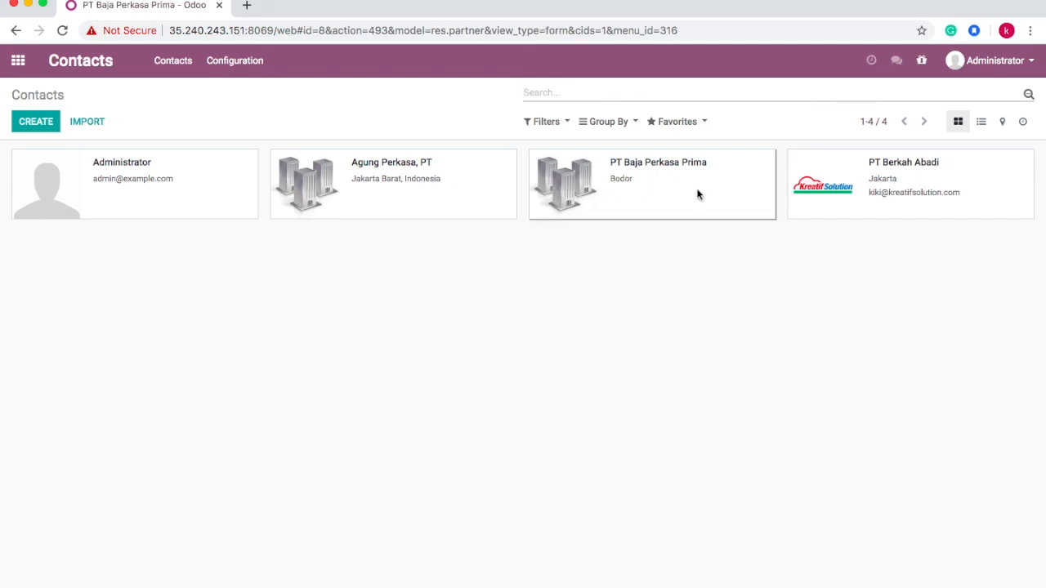
pyautogui.click(28, 123)
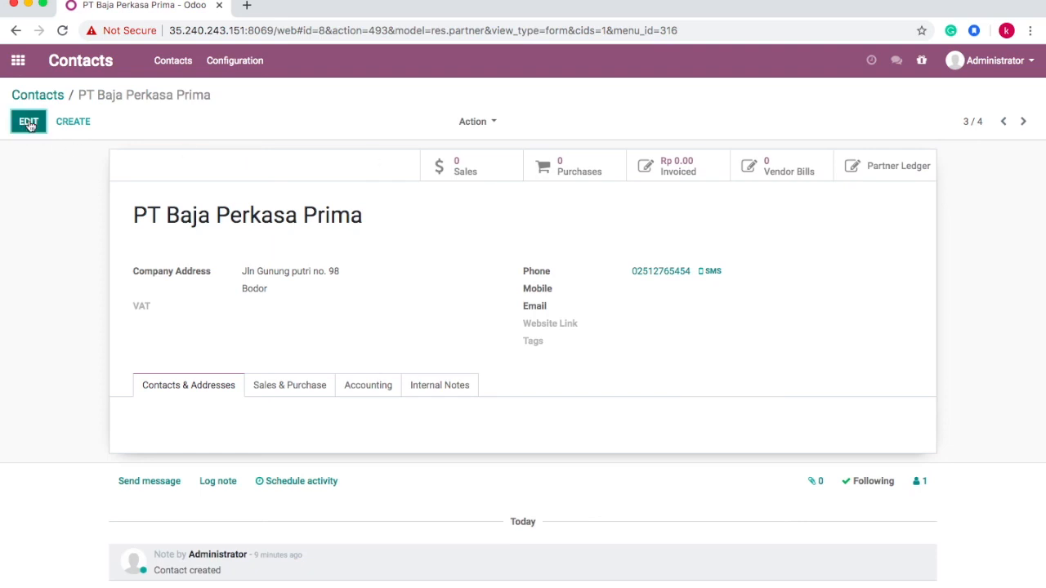
# - Fix the contact's city from Bodor to Bogor, save, and go back to the apps home screen
pyautogui.click(277, 329)
pyautogui.press('BackSpace')
pyautogui.press('BackSpace')
pyautogui.press('BackSpace')
pyautogui.write('gor')
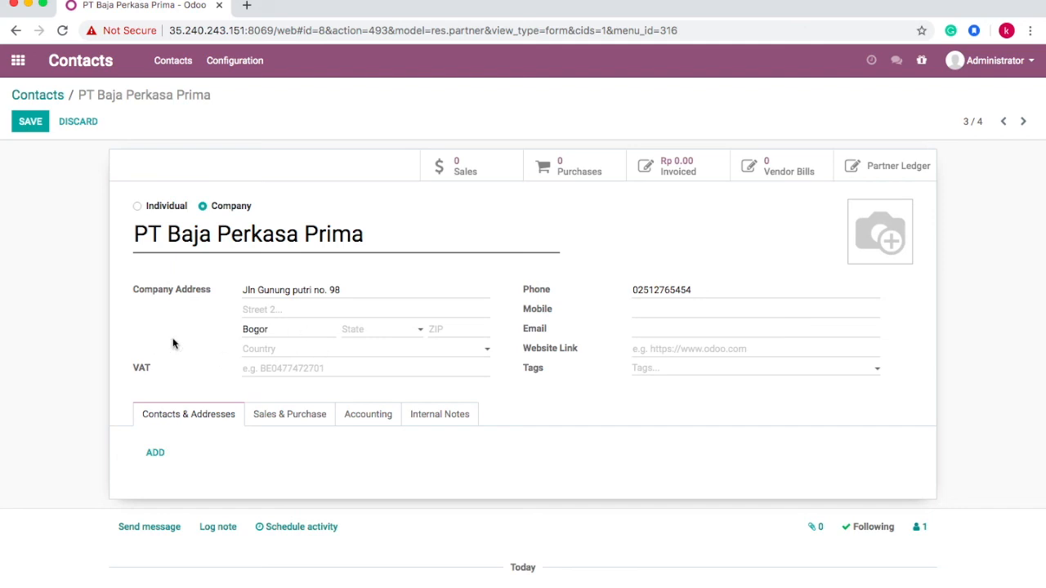
pyautogui.click(30, 133)
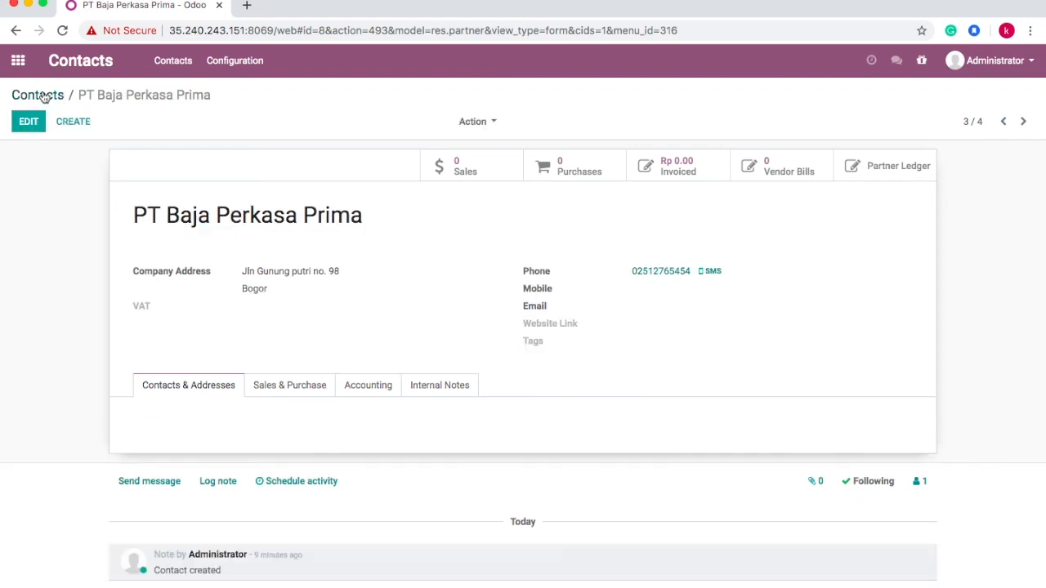
pyautogui.click(42, 94)
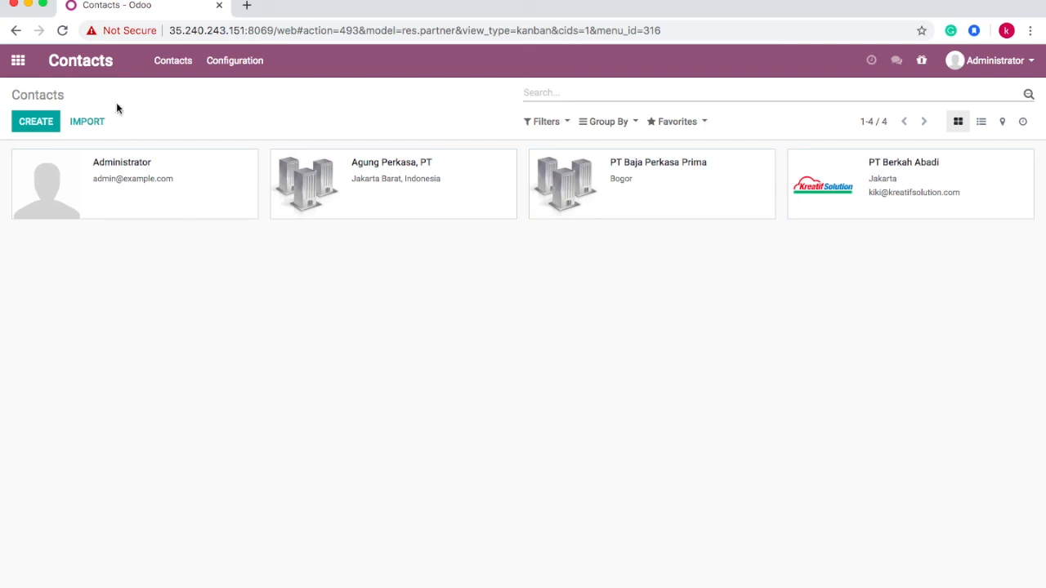
pyautogui.click(20, 61)
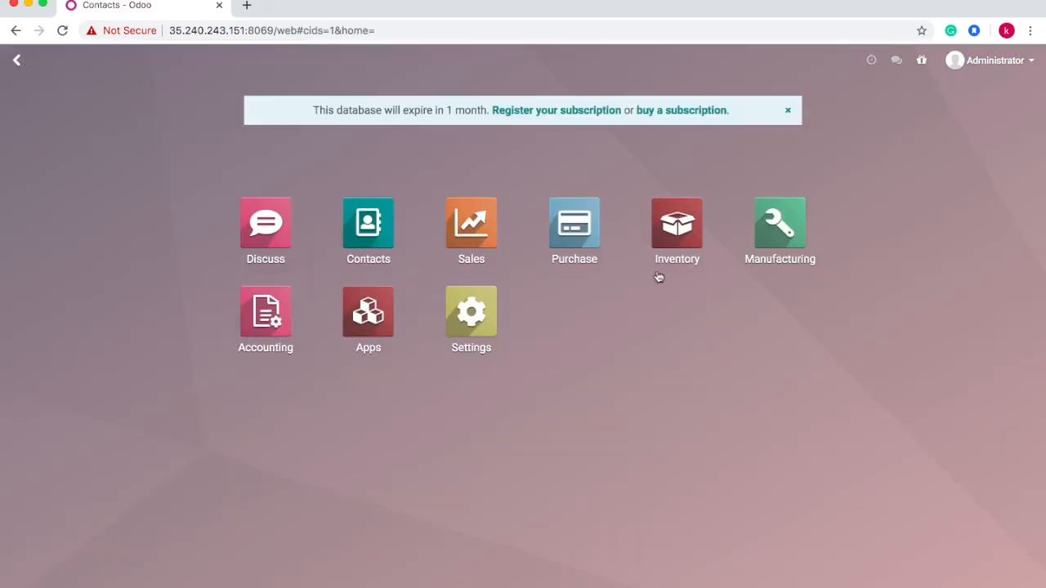
# - Open the Chart of Accounts in the Accounting app
pyautogui.click(274, 319)
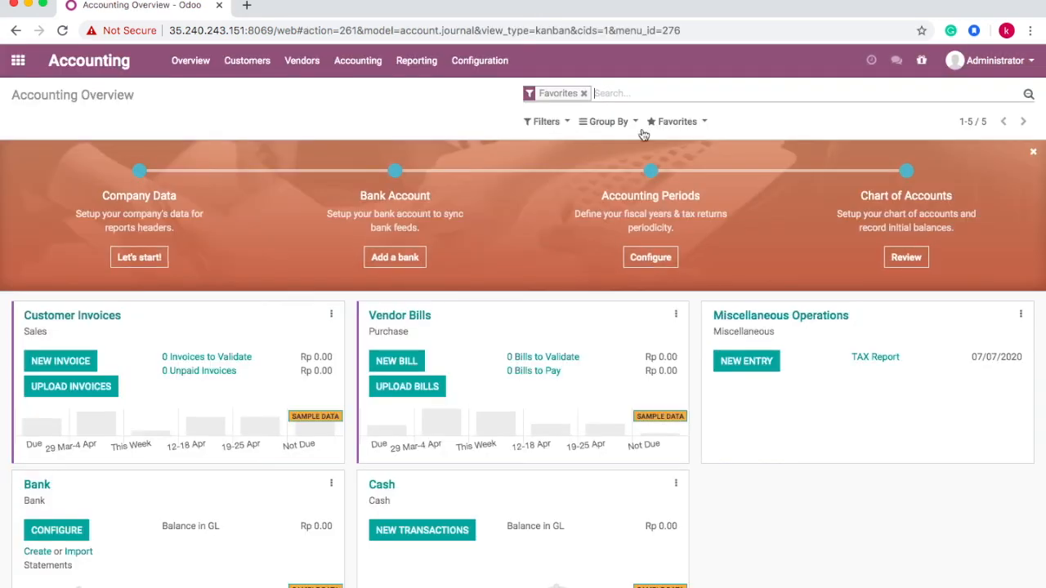
pyautogui.click(474, 65)
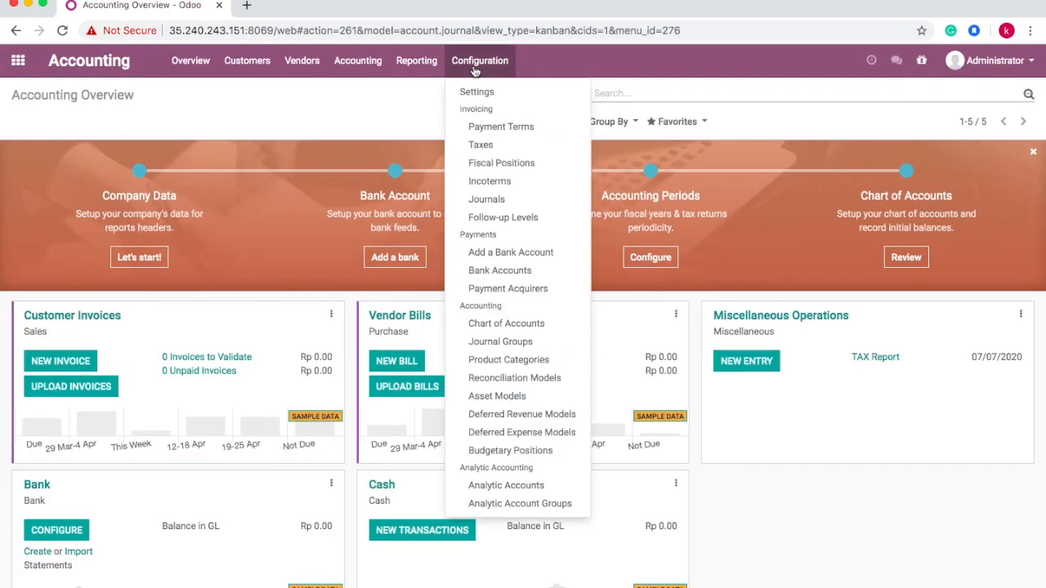
pyautogui.click(506, 324)
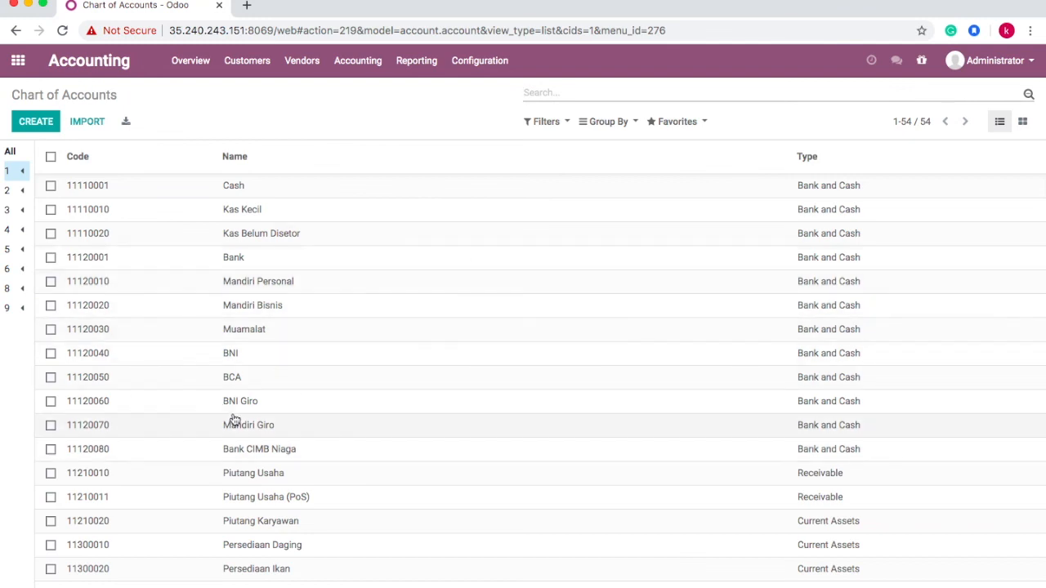
# - Inspect the 11120080 Bank CIMB Niaga account, then open the Journals list
pyautogui.scroll(-3, 234, 422)
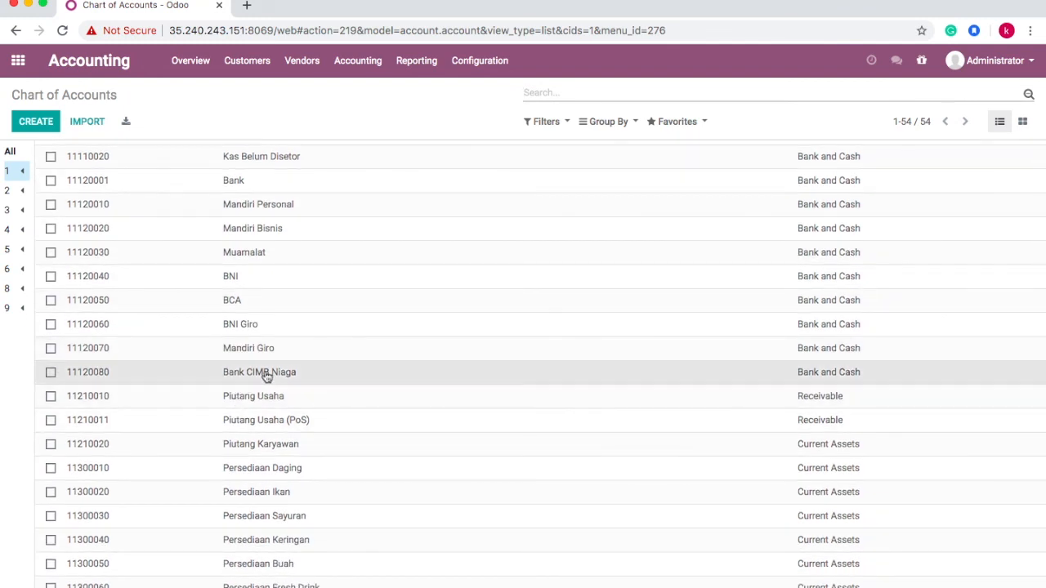
pyautogui.click(264, 374)
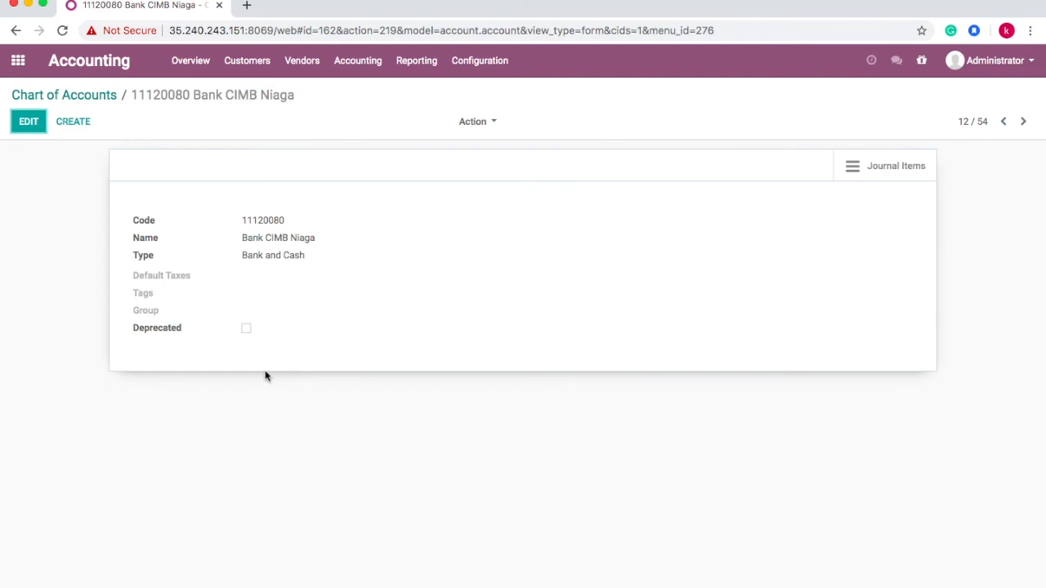
pyautogui.click(78, 96)
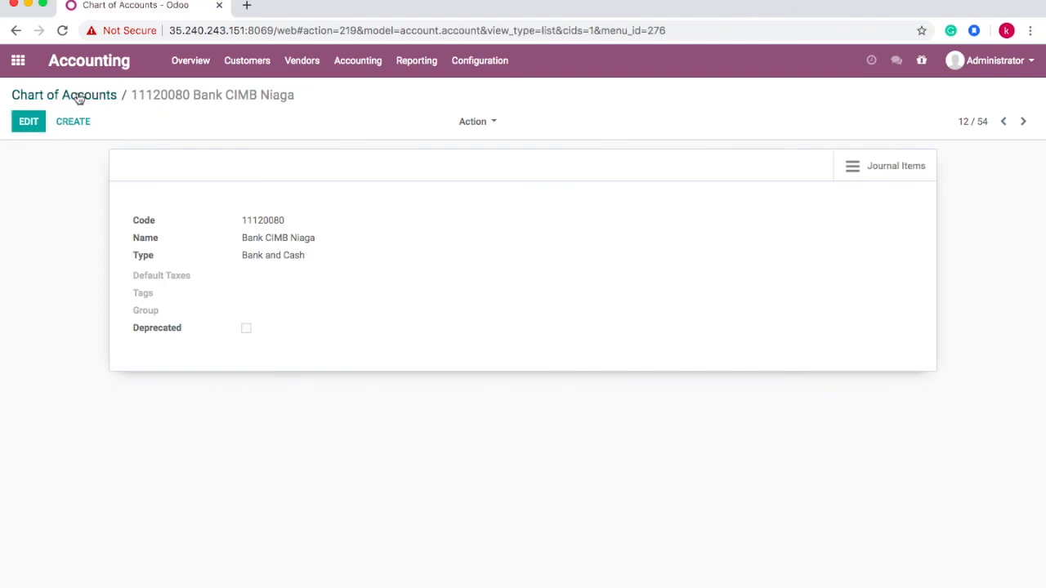
pyautogui.click(486, 69)
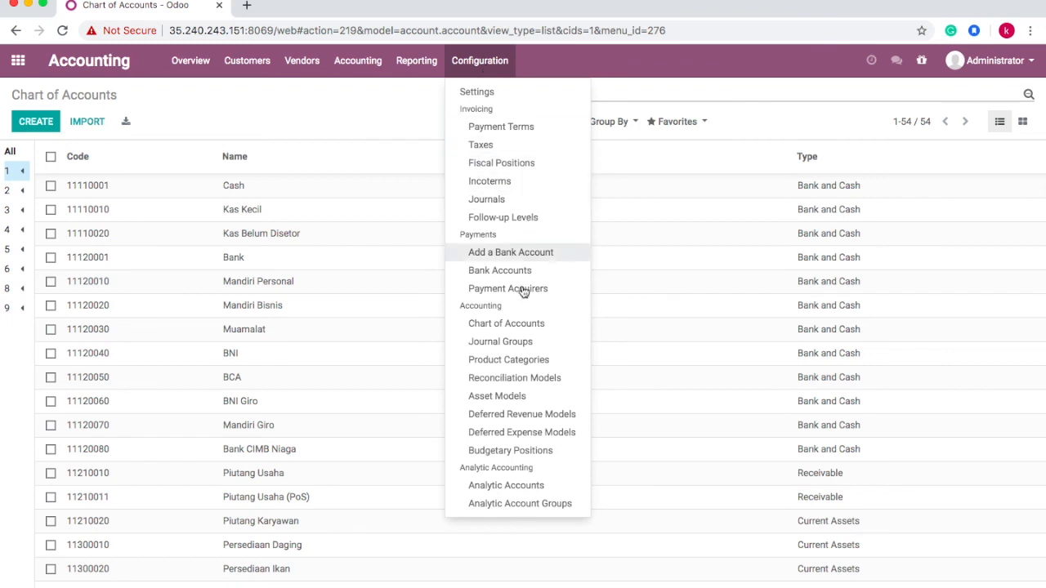
pyautogui.click(526, 203)
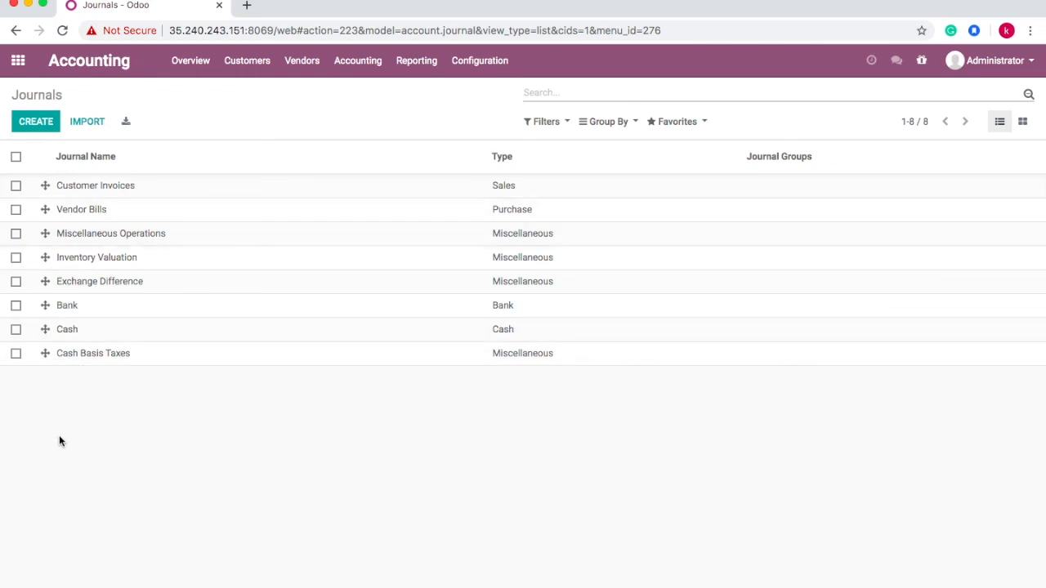
# - Review the Customer Invoices and Vendor Bills journal settings, then return via the Accounting dashboard
pyautogui.click(121, 192)
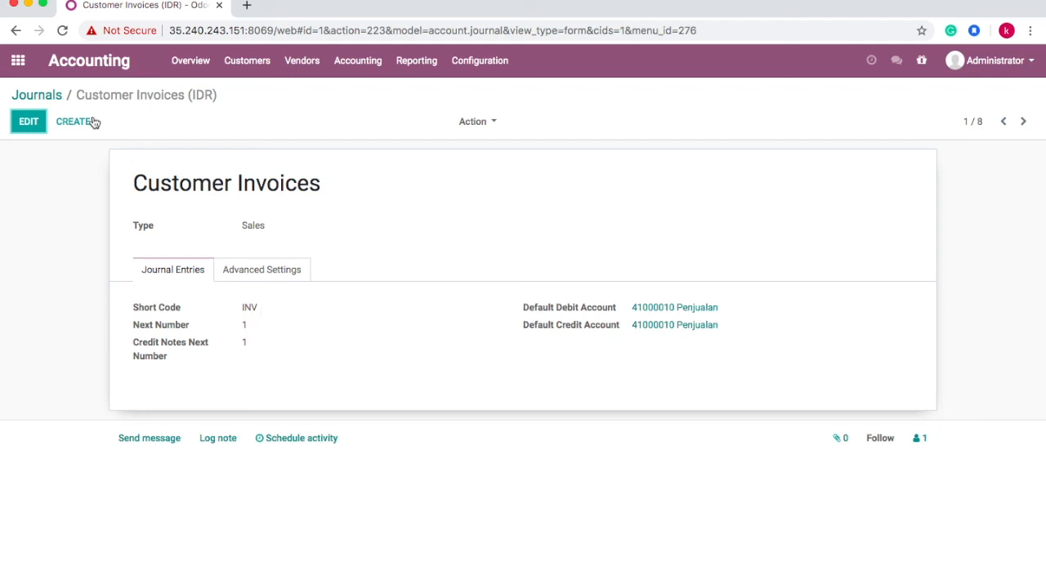
pyautogui.click(51, 97)
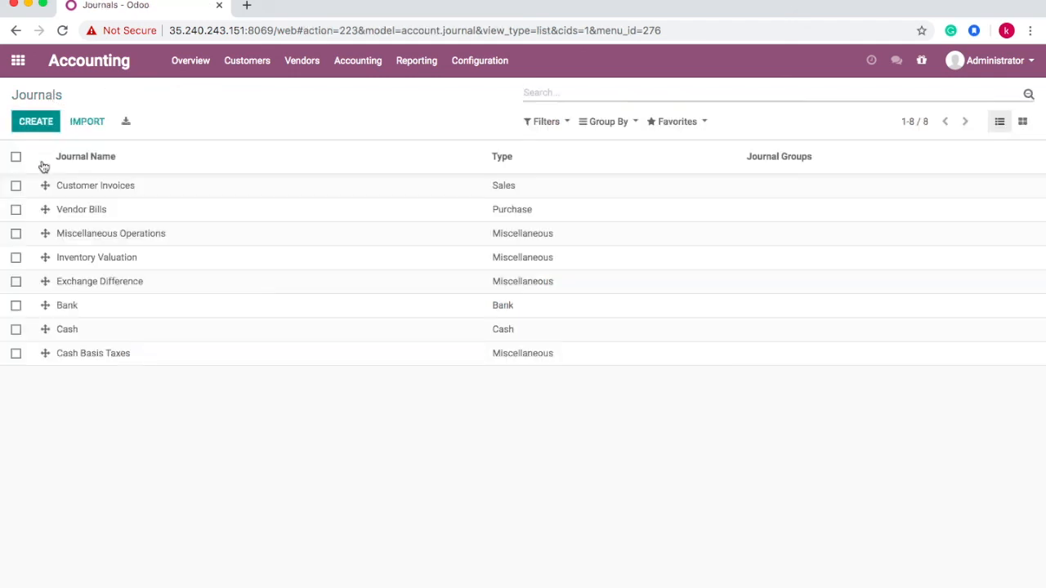
pyautogui.click(74, 211)
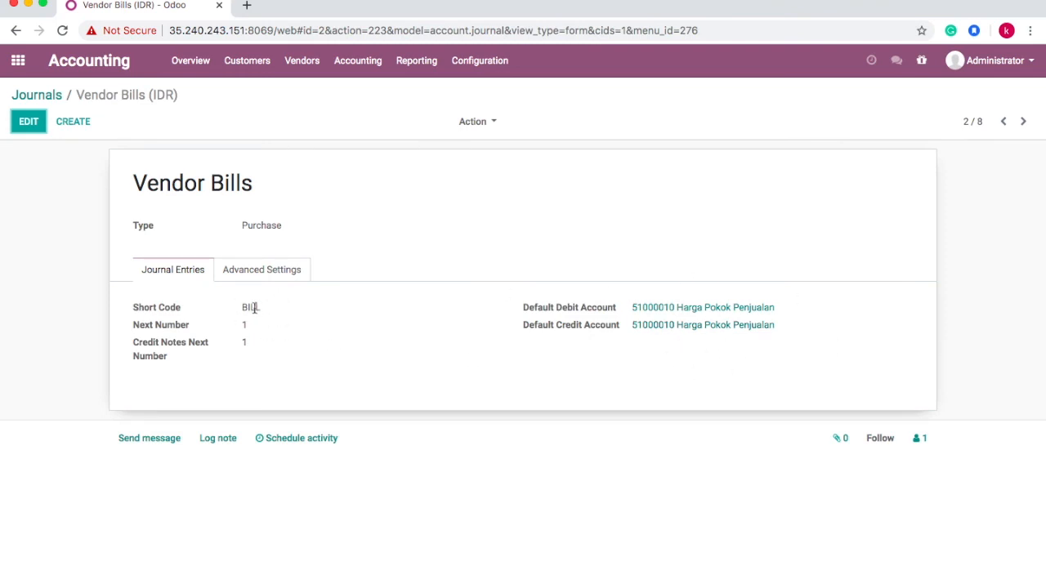
pyautogui.click(53, 99)
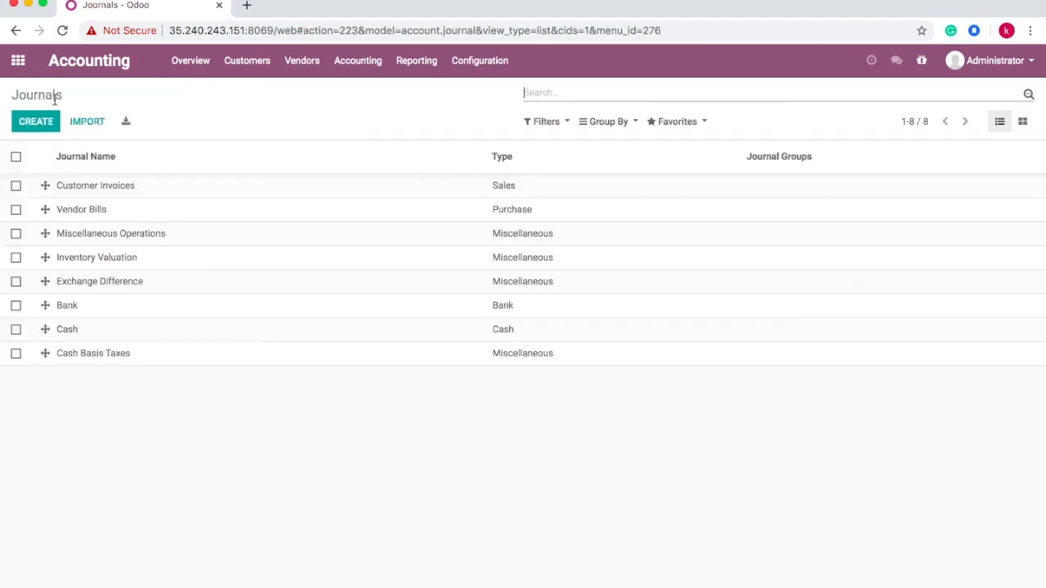
pyautogui.click(119, 68)
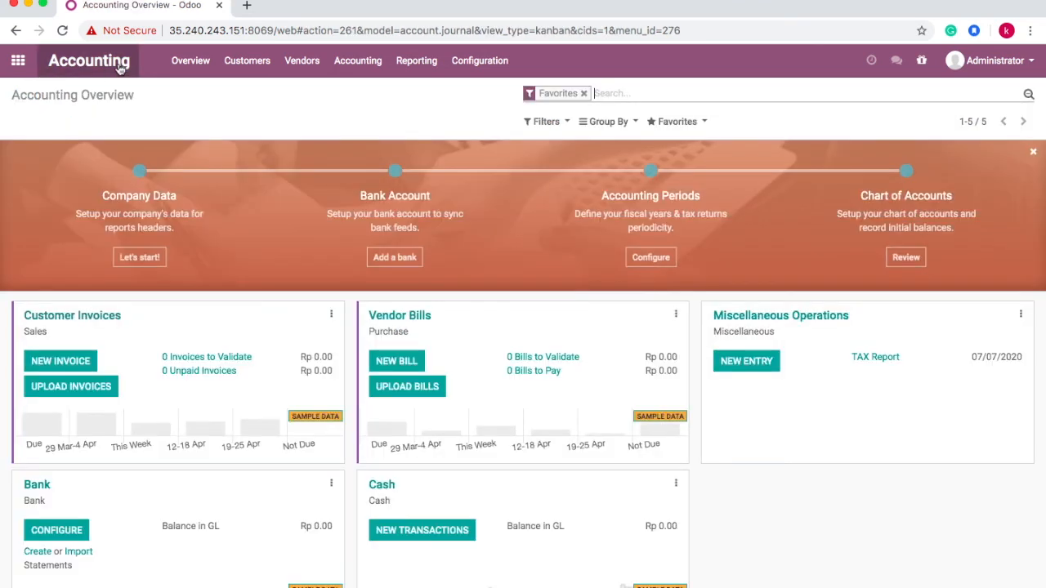
pyautogui.click(20, 62)
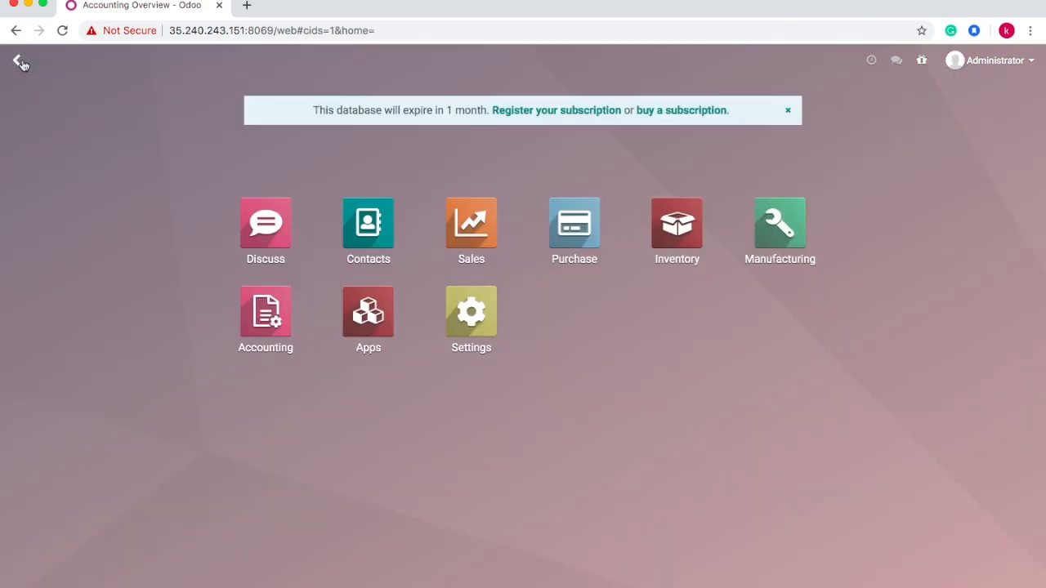